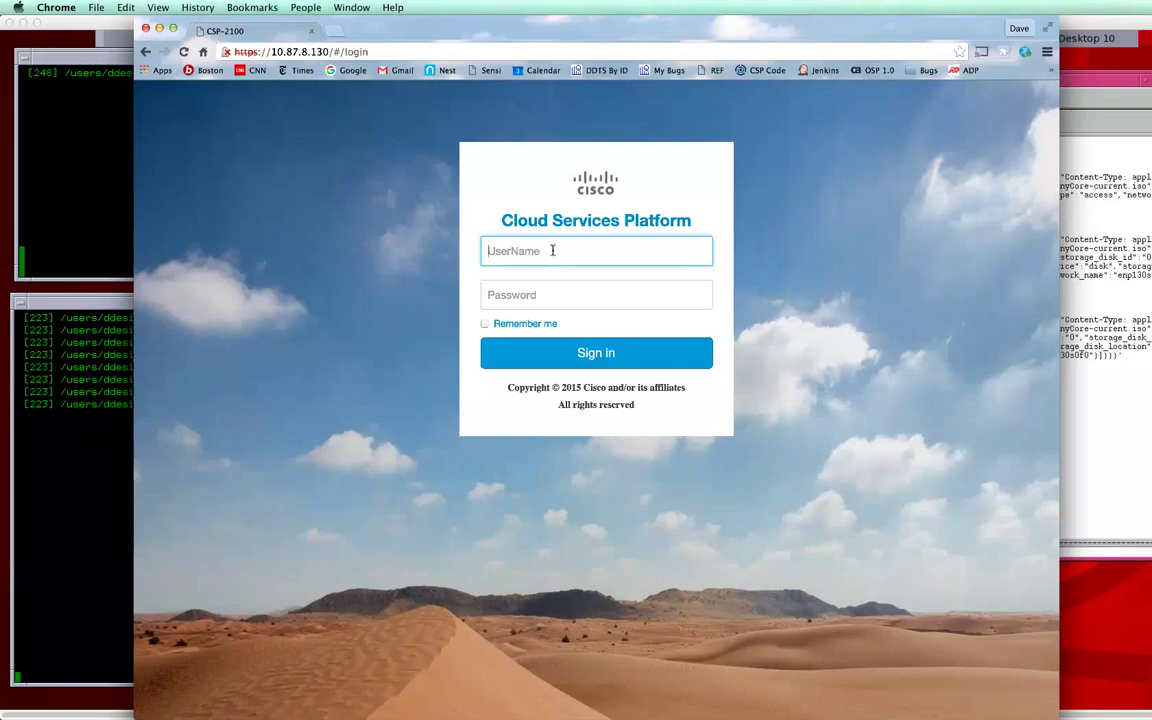
# Step: Sign in to the CSP-2100 web UI with the administrator username and password
pyautogui.write('admin')
pyautogui.press('Tab')
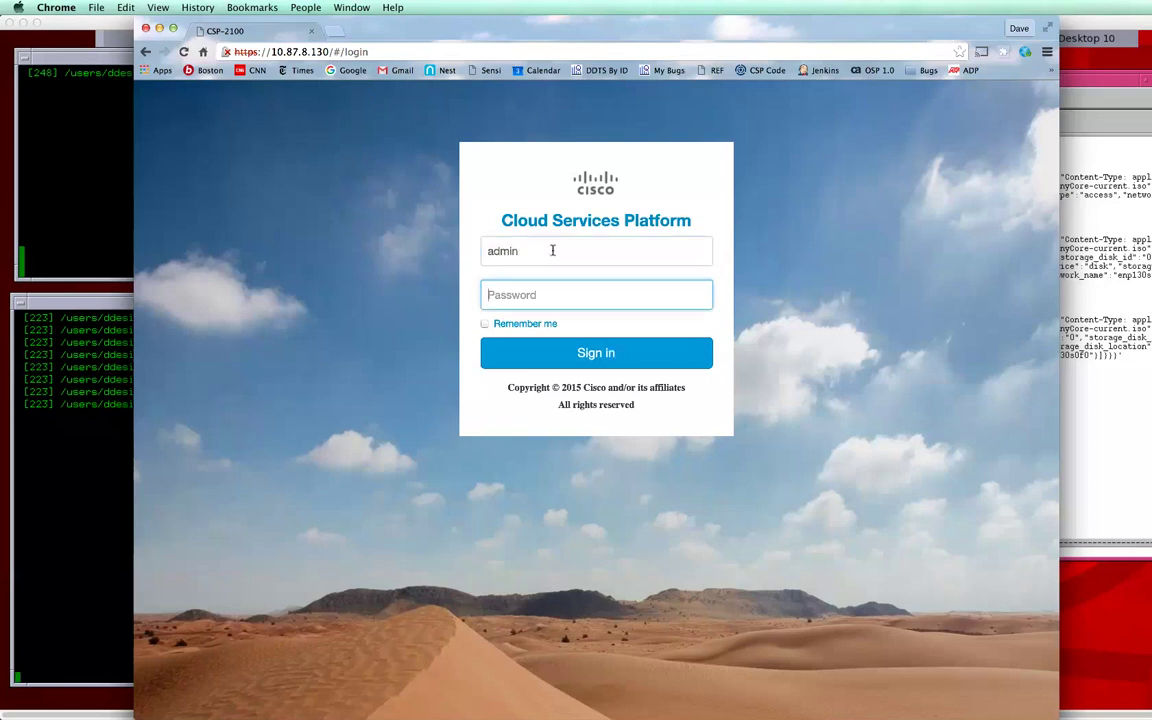
pyautogui.write('admin')
pyautogui.press('Return')
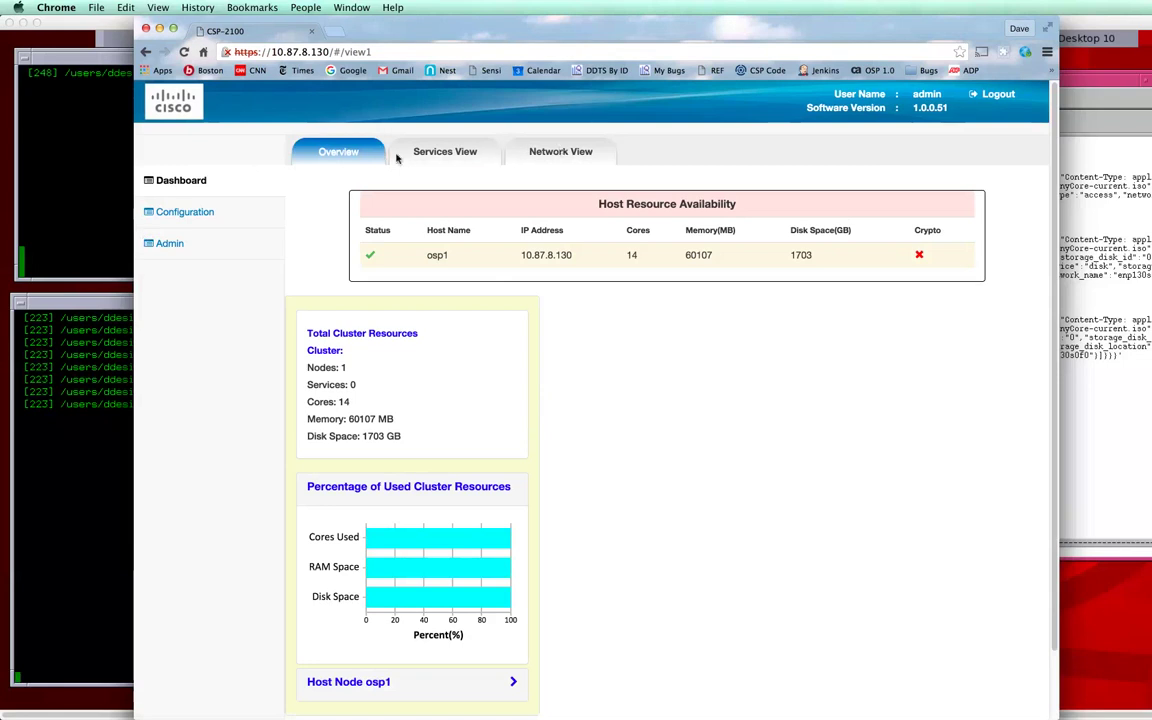
# Step: Browse Services View, Network View, Admin and Host Config, ending on the Configuration services summary
pyautogui.click(483, 154)
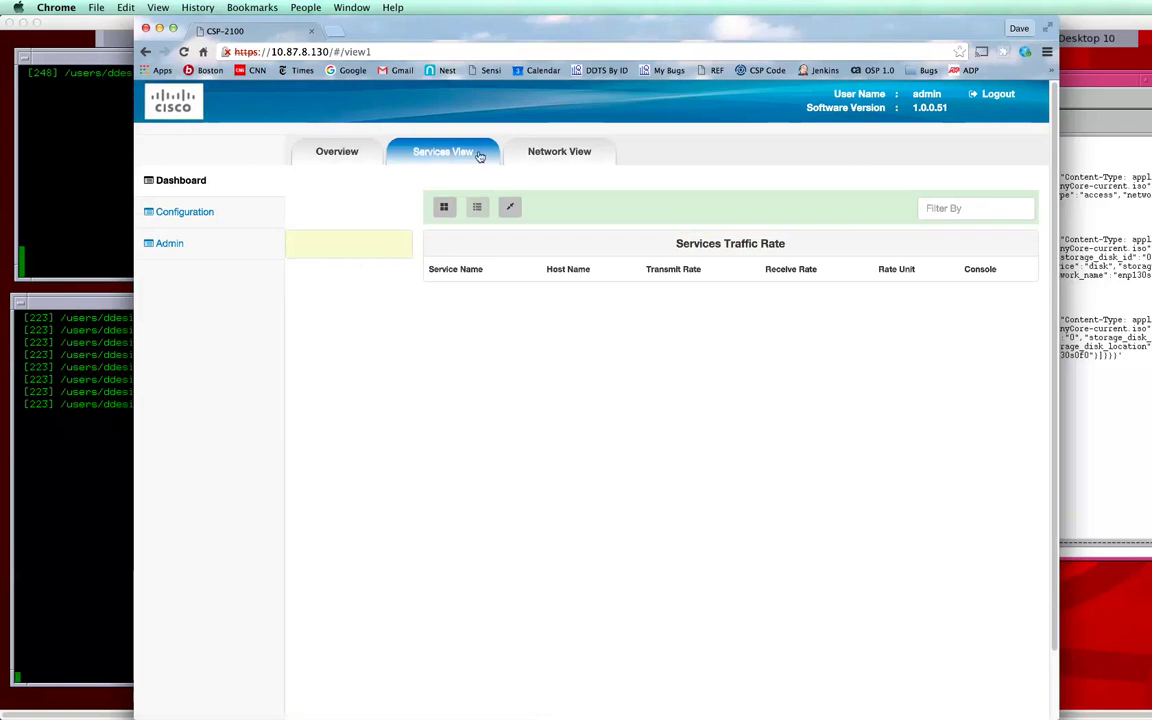
pyautogui.click(552, 154)
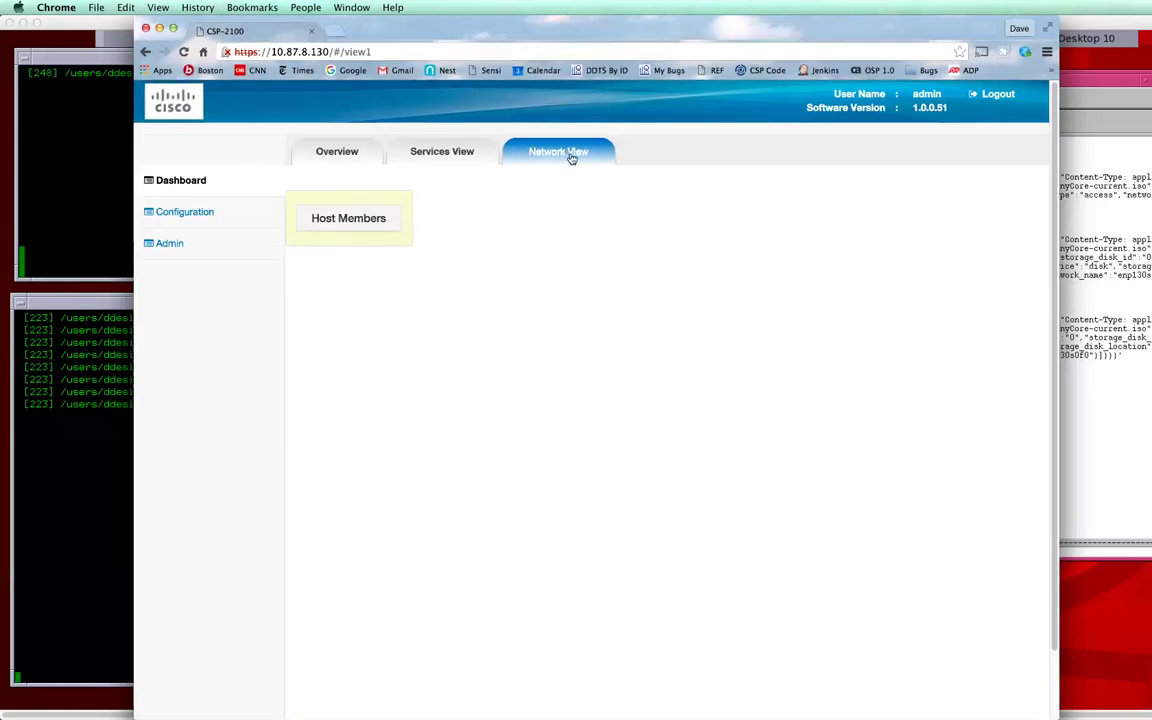
pyautogui.click(168, 252)
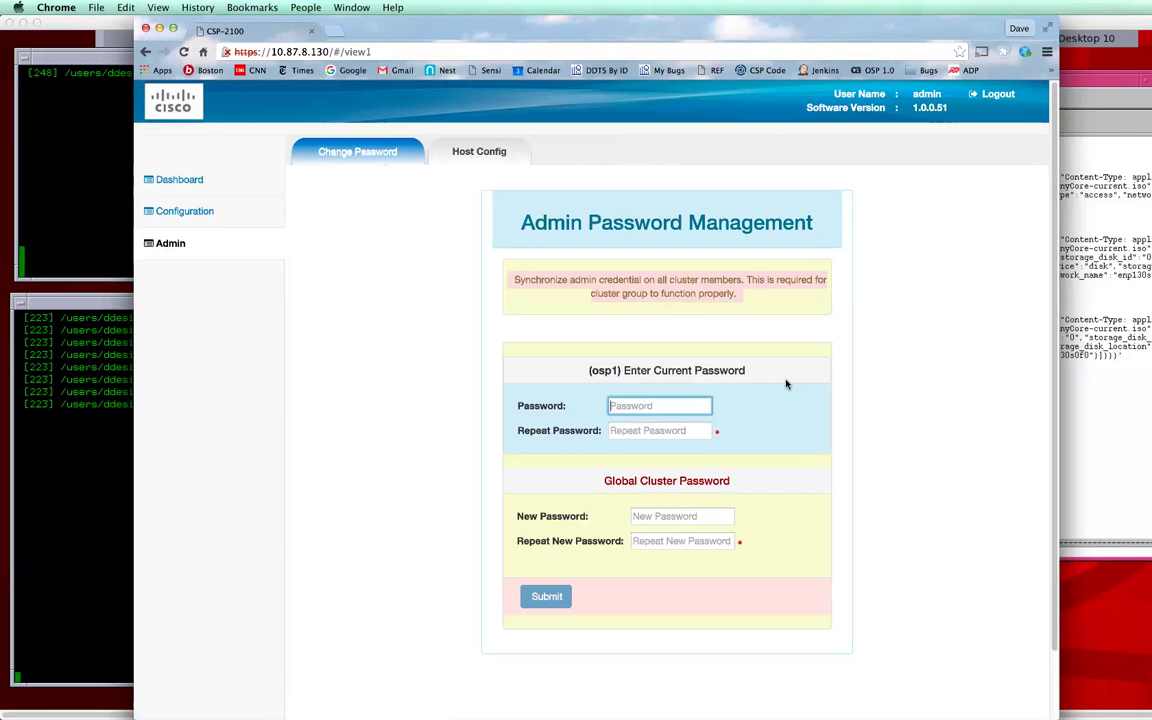
pyautogui.click(465, 156)
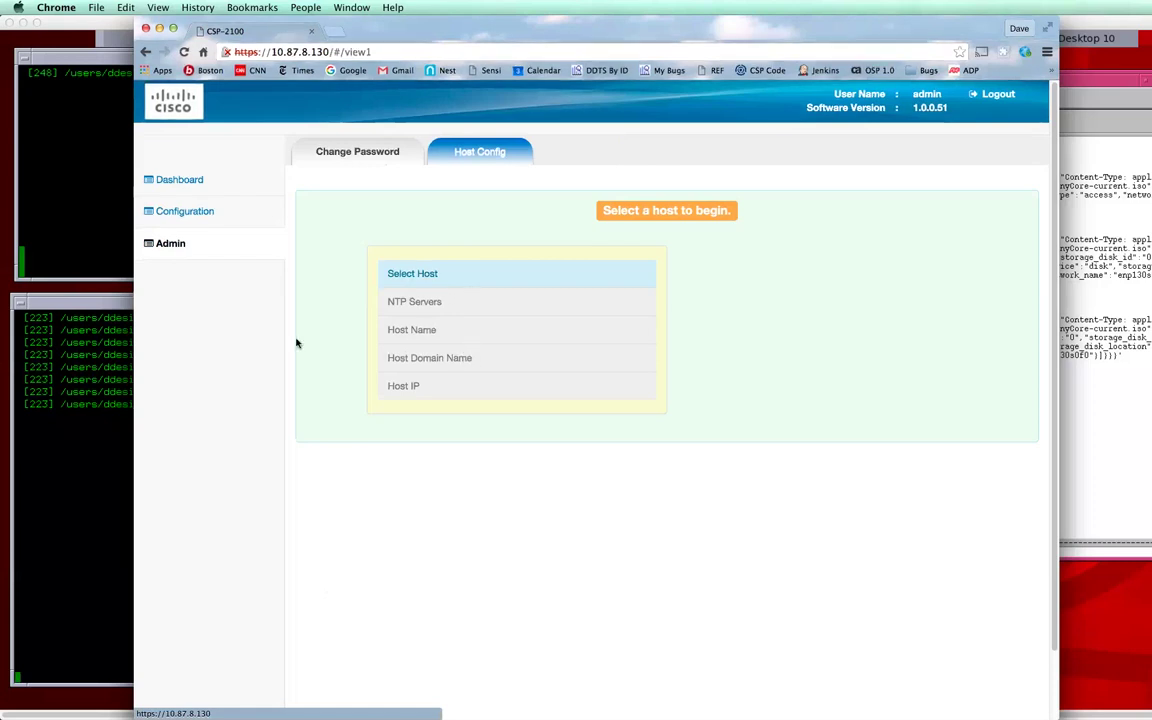
pyautogui.click(203, 217)
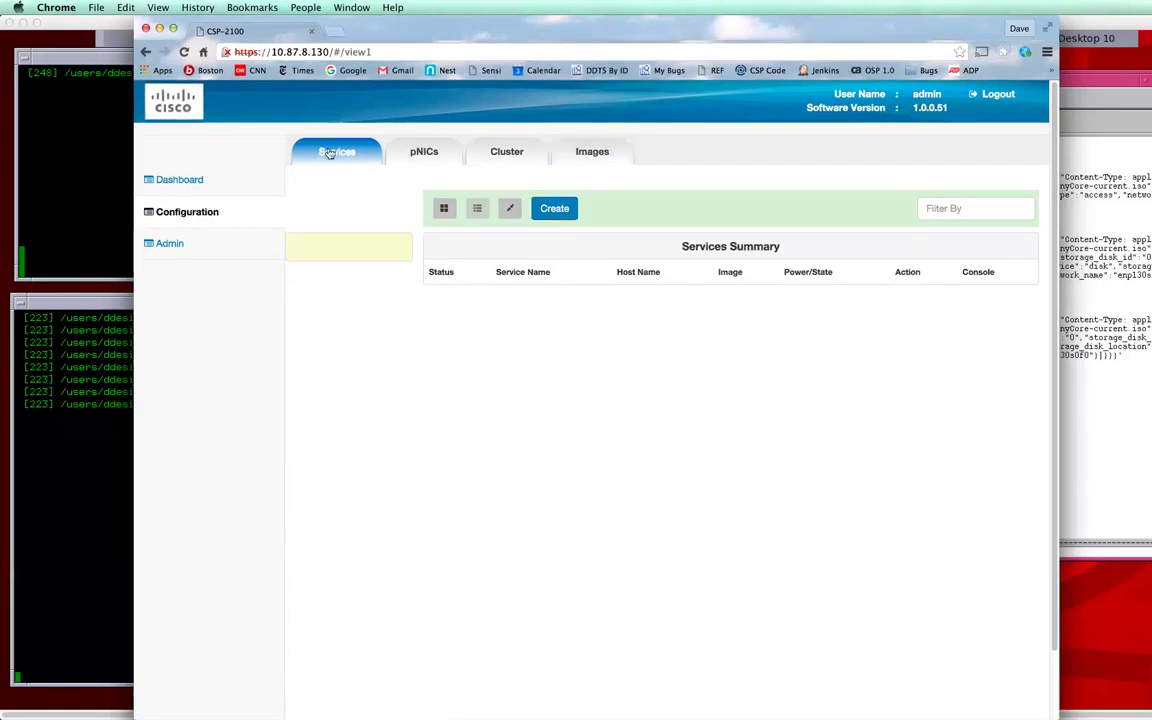
# Step: Show the pNICs list of osp1's eight physical network interfaces
pyautogui.click(446, 158)
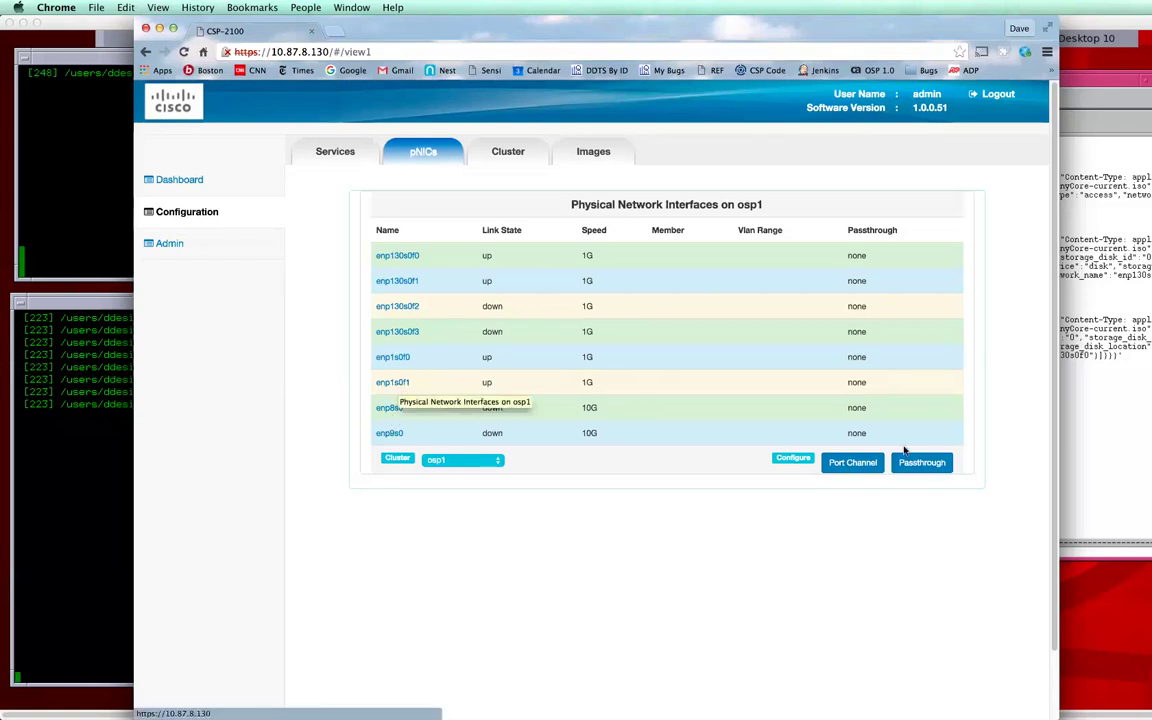
pyautogui.click(918, 462)
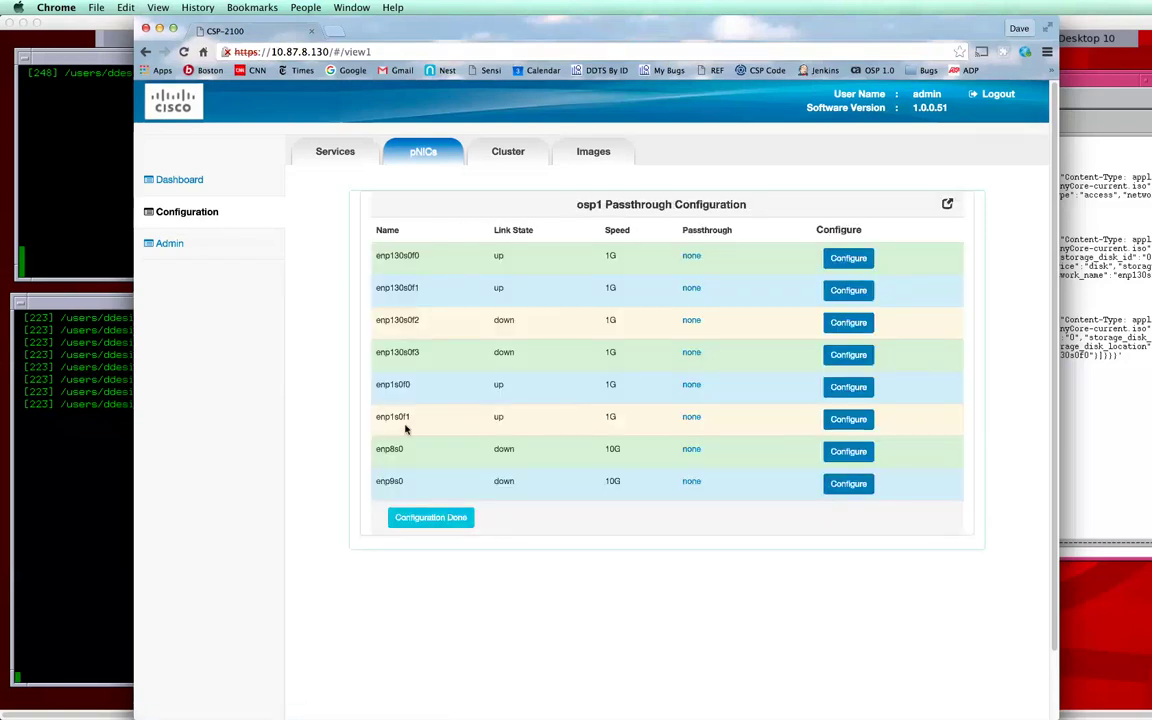
pyautogui.click(699, 420)
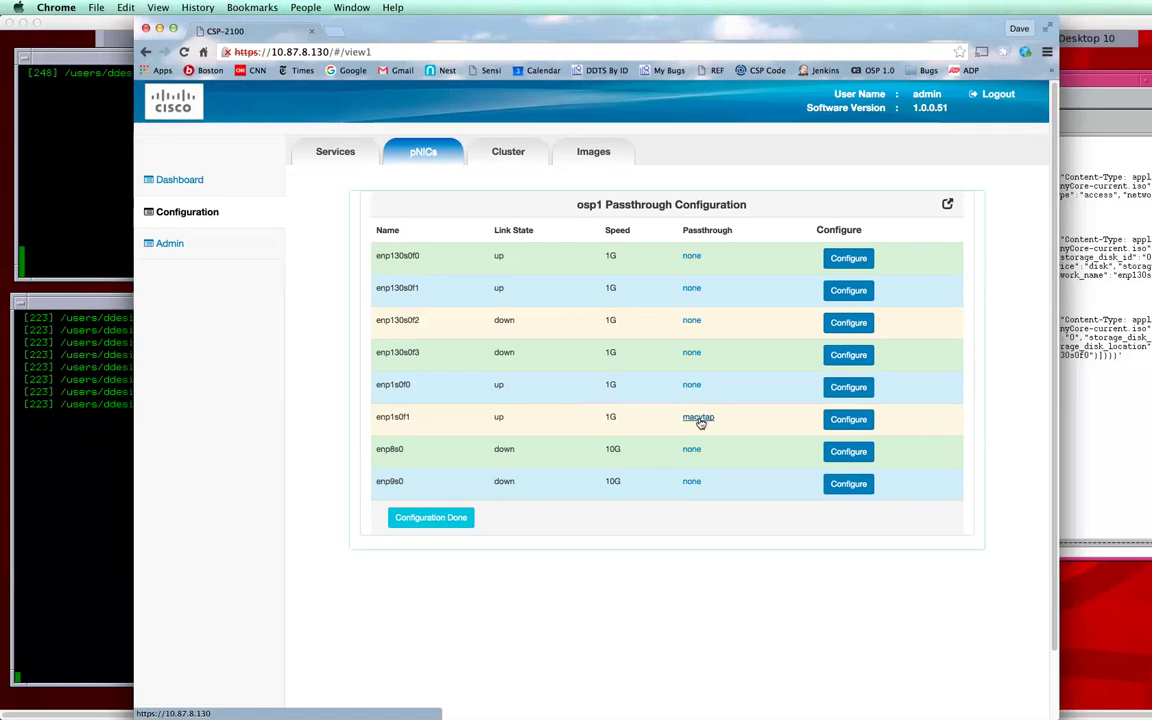
pyautogui.click(699, 421)
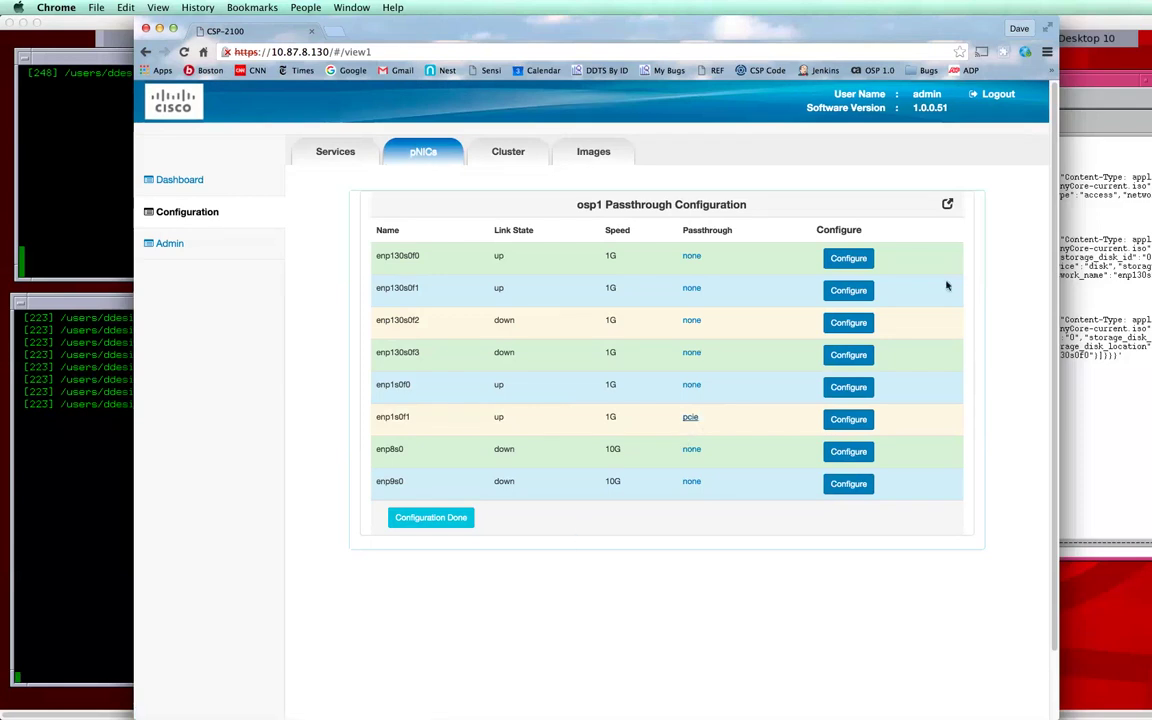
pyautogui.click(948, 204)
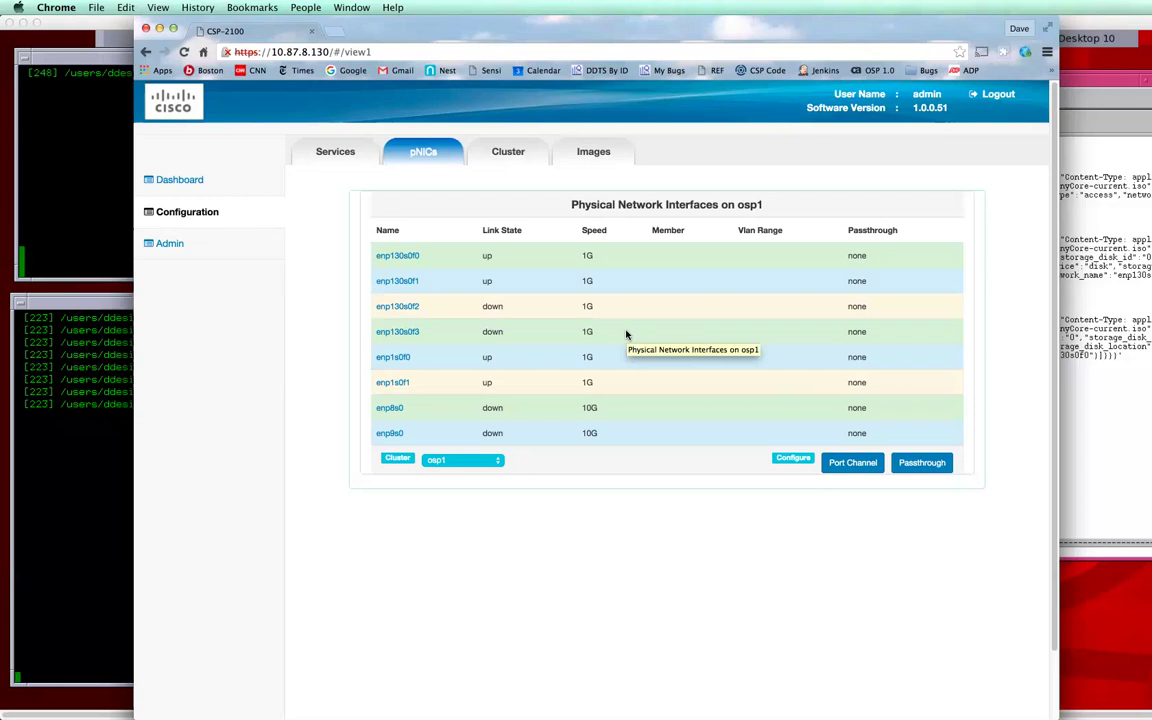
# Step: Go through Cluster to the Images page listing TinyCore-current.iso on 10.87.8.130
pyautogui.click(503, 155)
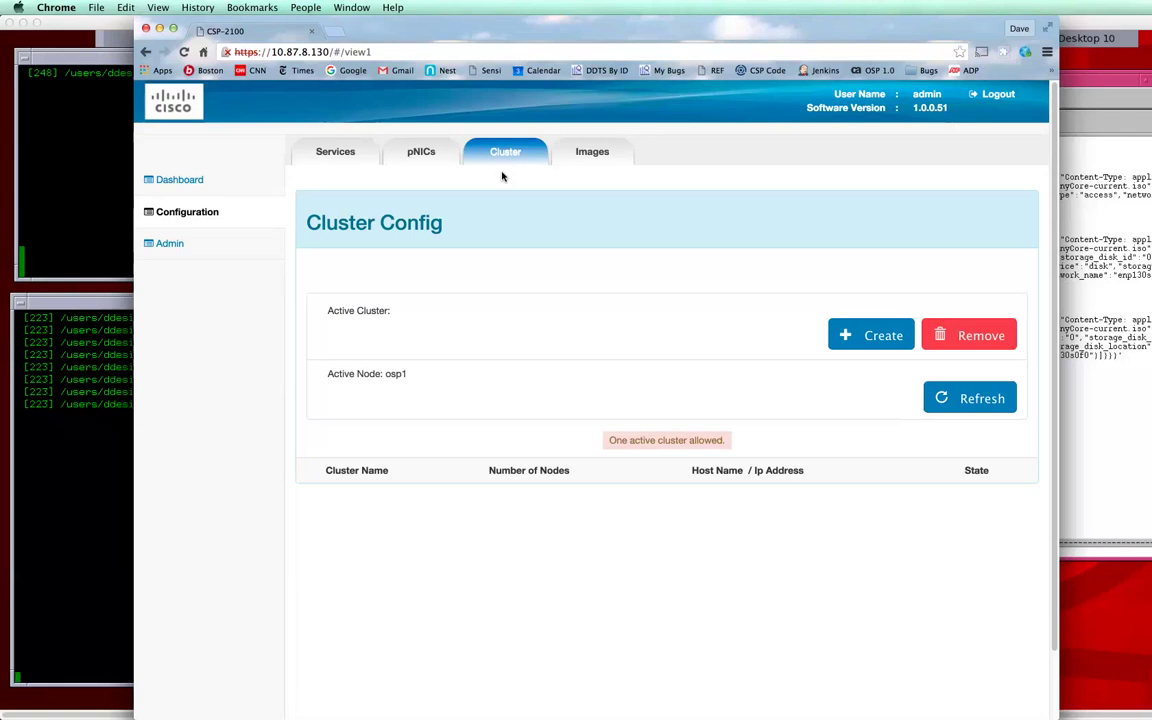
pyautogui.click(590, 153)
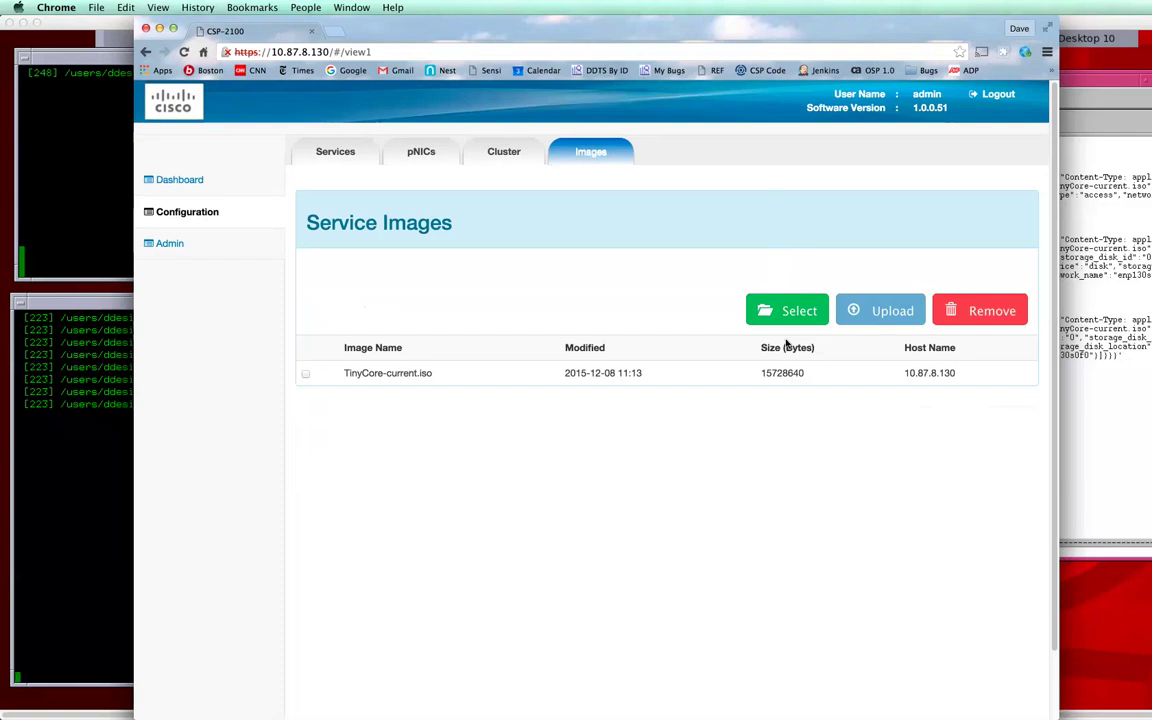
# Step: Cancel the image upload file browser and return to the empty Services Summary
pyautogui.click(801, 311)
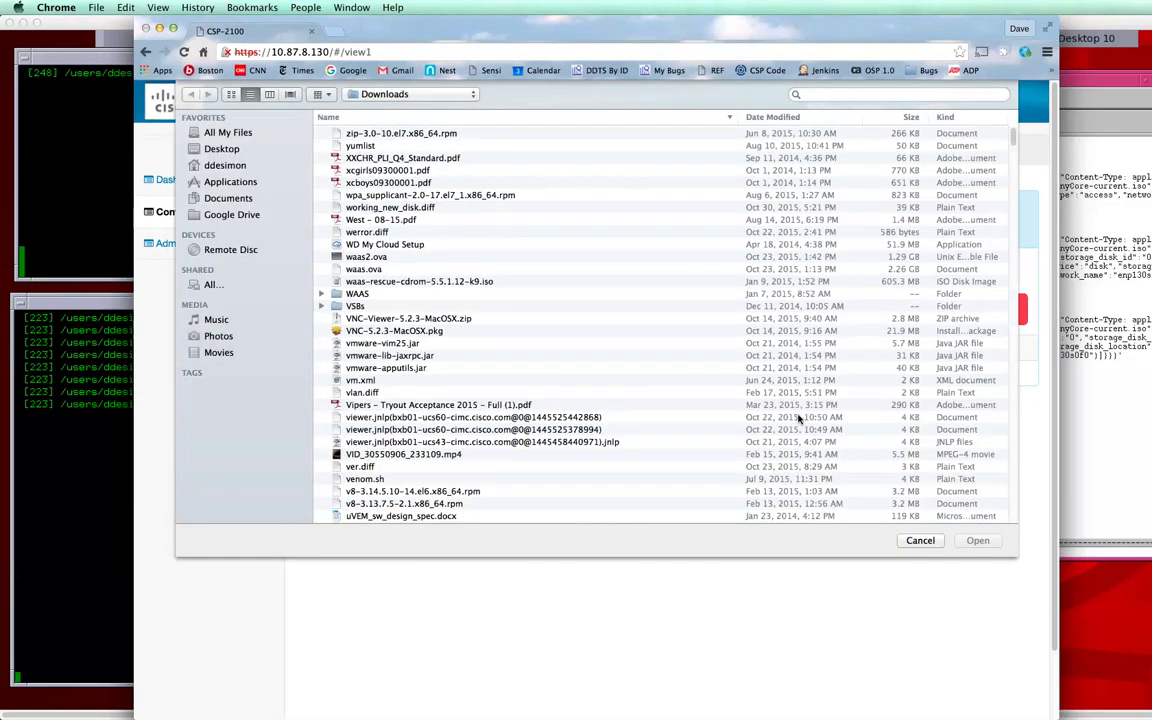
pyautogui.click(920, 540)
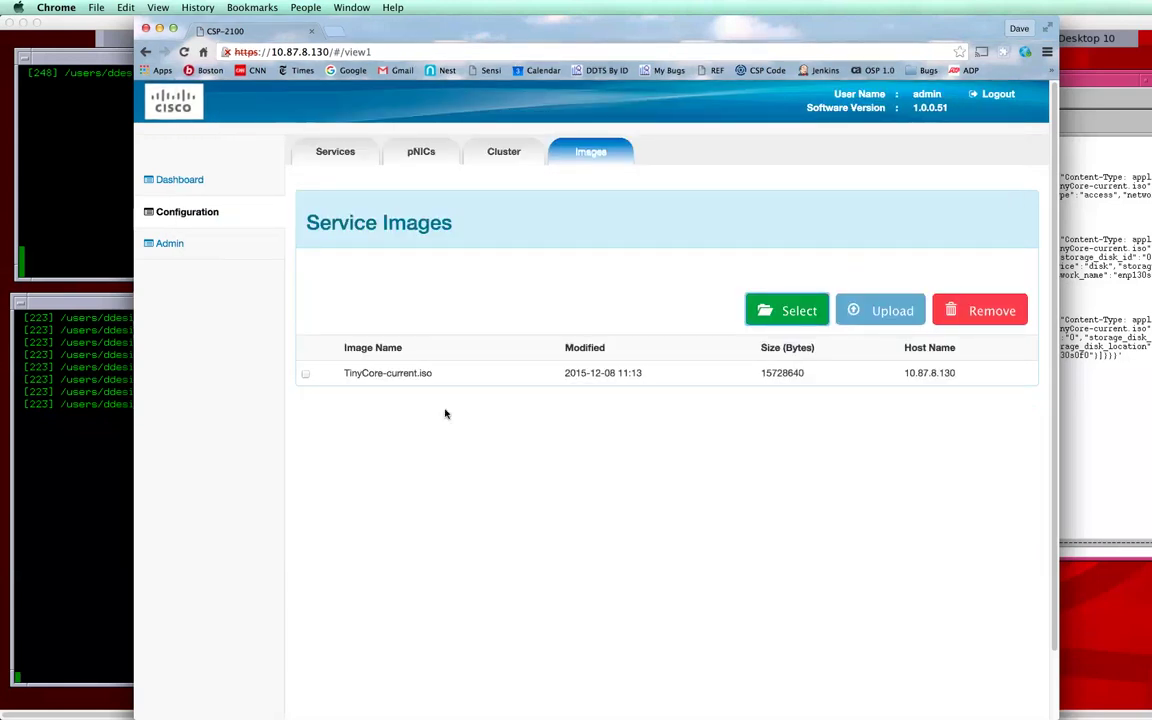
pyautogui.click(340, 155)
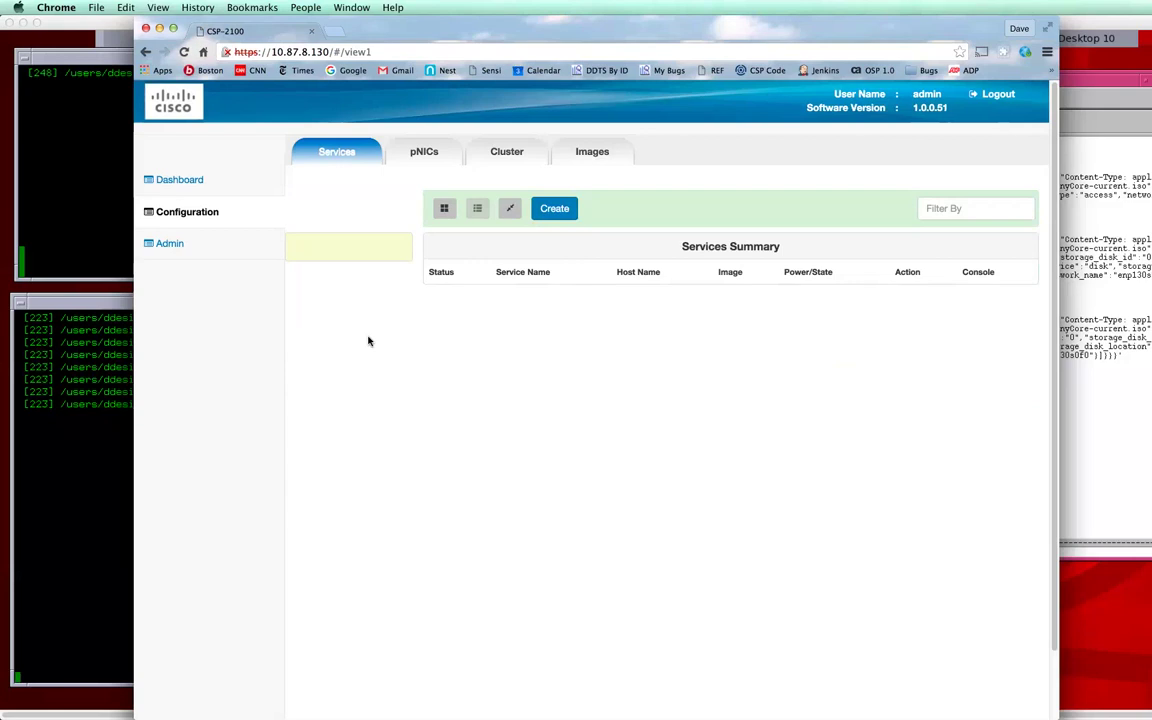
# Step: Start a new service named tiny-gui with osp1 as its target host
pyautogui.click(550, 209)
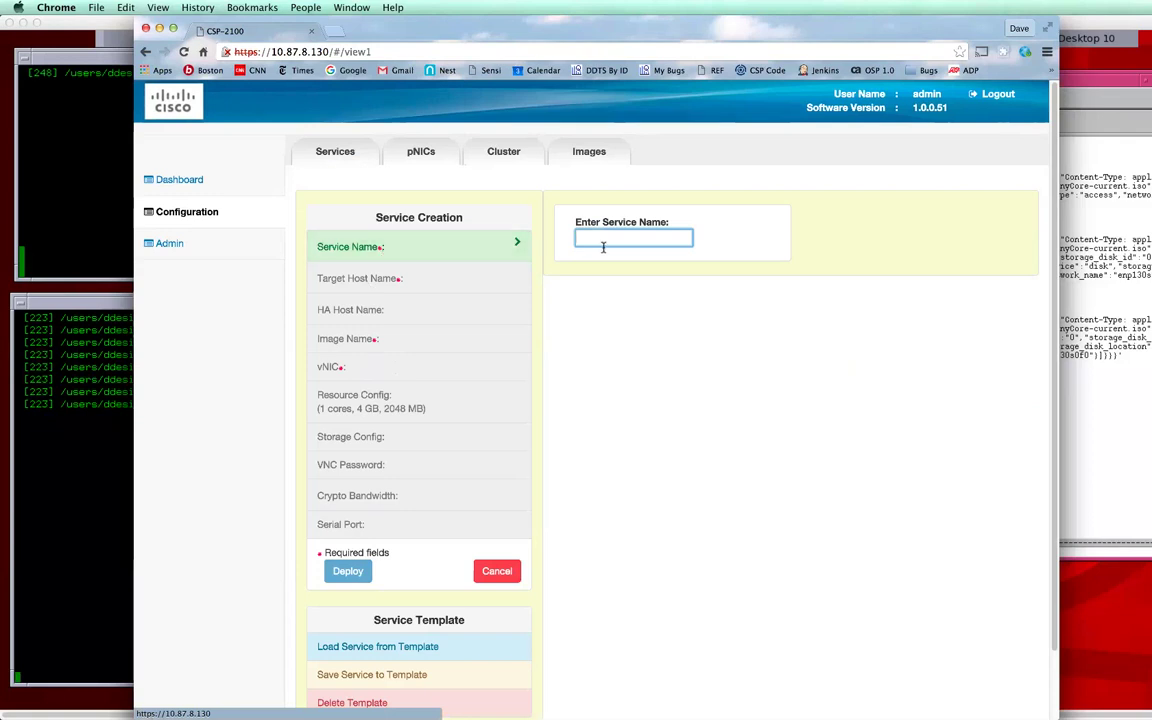
pyautogui.write('tiny-gu')
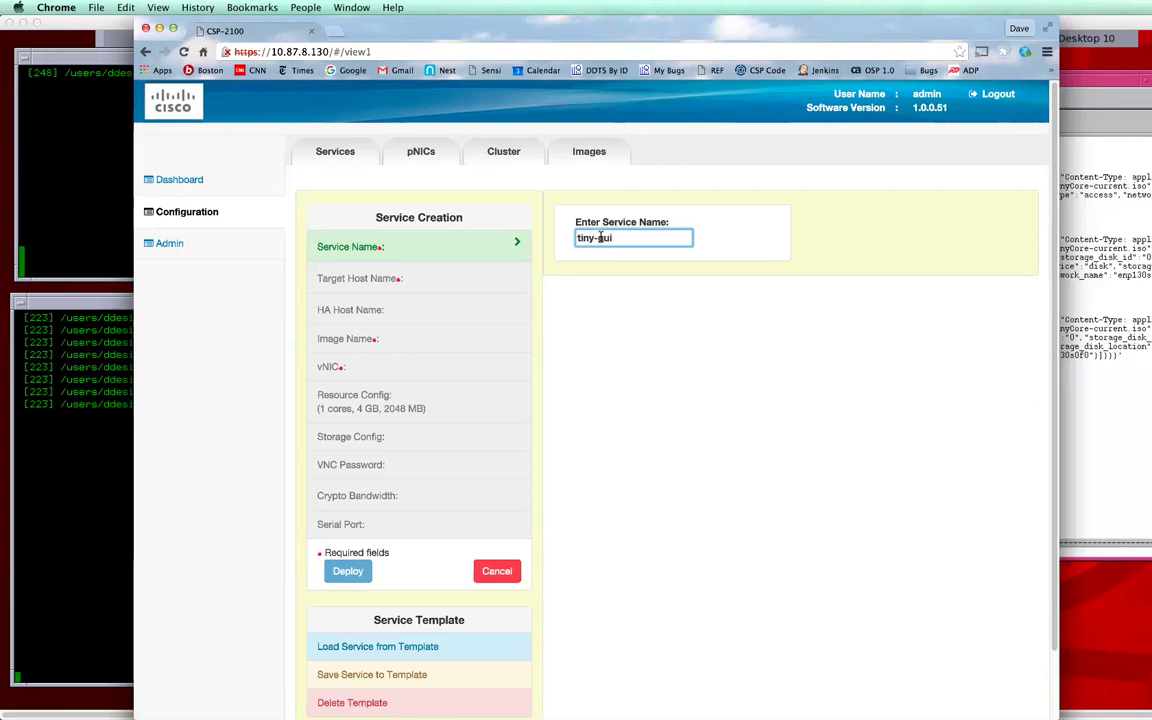
pyautogui.write('i')
pyautogui.press('Return')
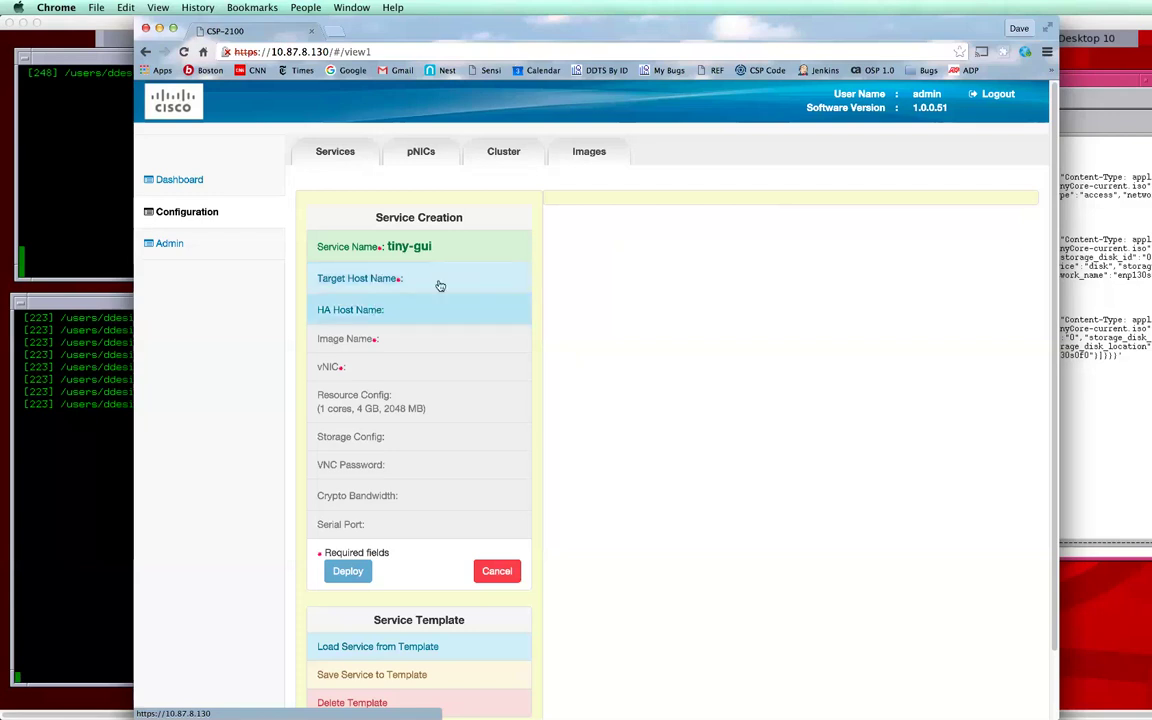
pyautogui.click(443, 281)
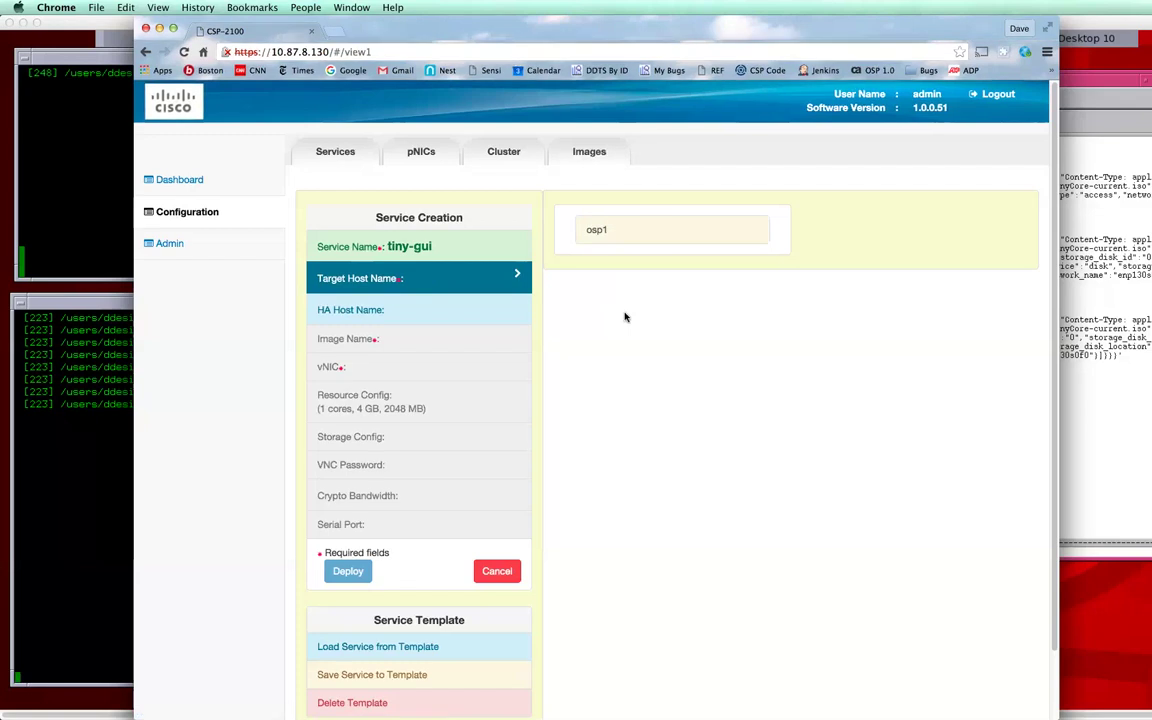
pyautogui.click(595, 234)
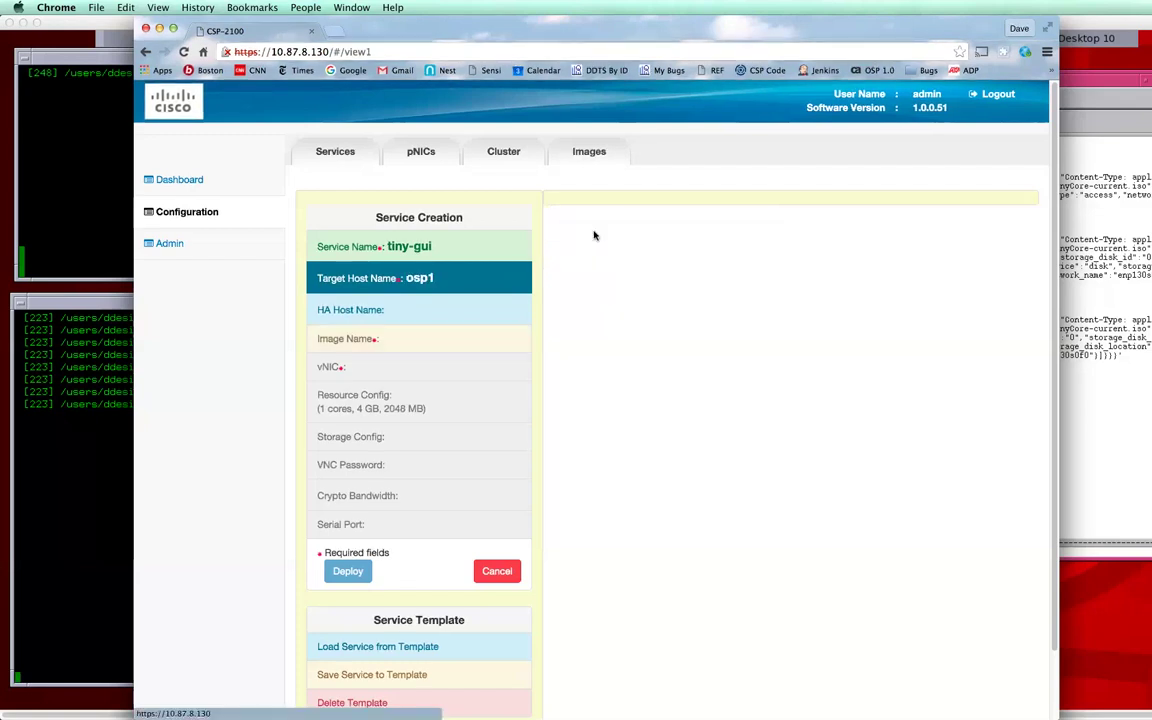
pyautogui.click(398, 313)
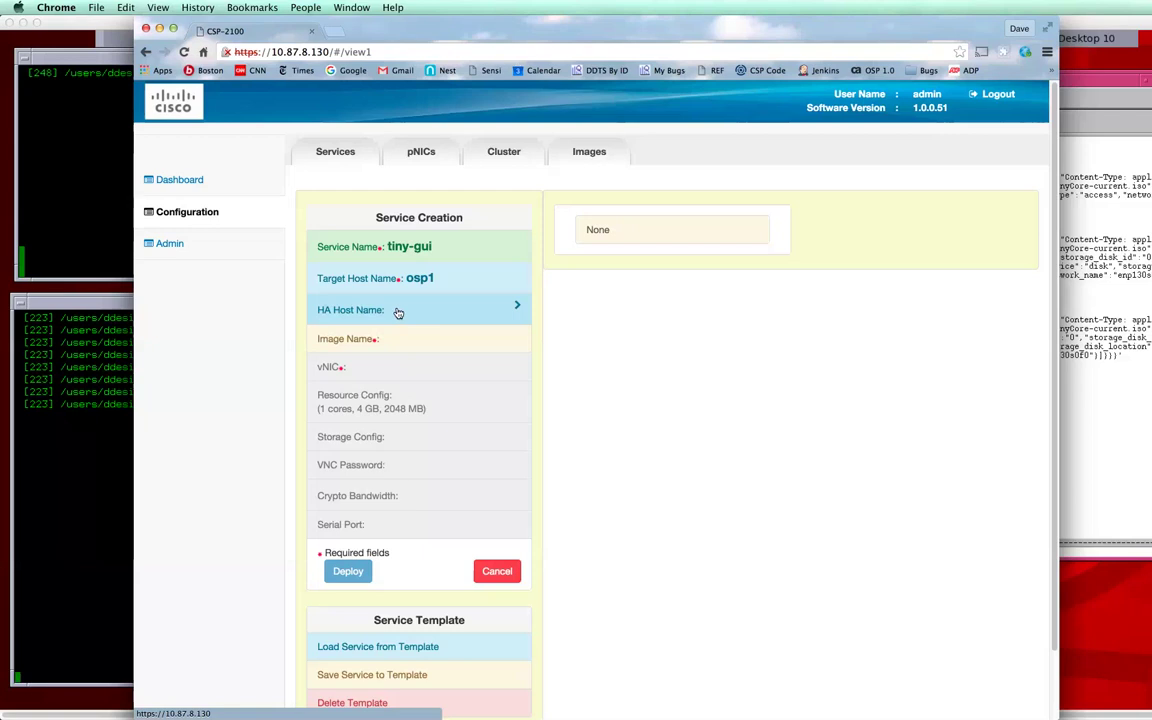
pyautogui.click(384, 336)
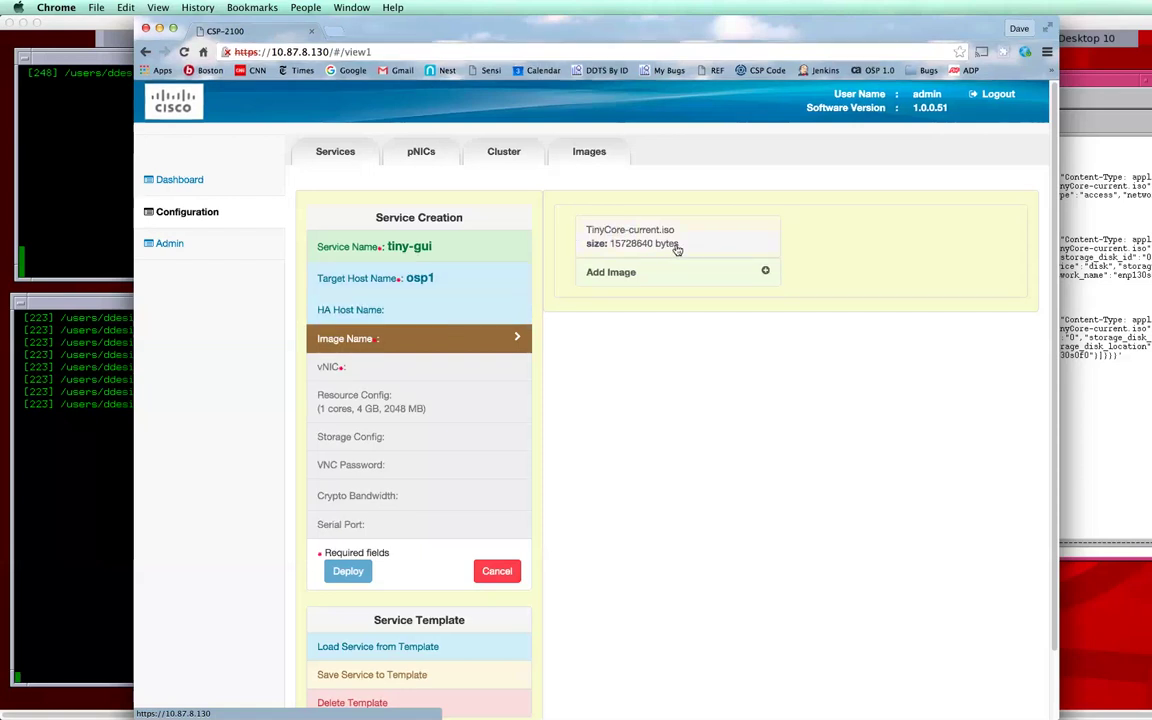
# Step: Use image TinyCore-current.iso, keep only vNIC 1, and set its model to virtio
pyautogui.click(664, 240)
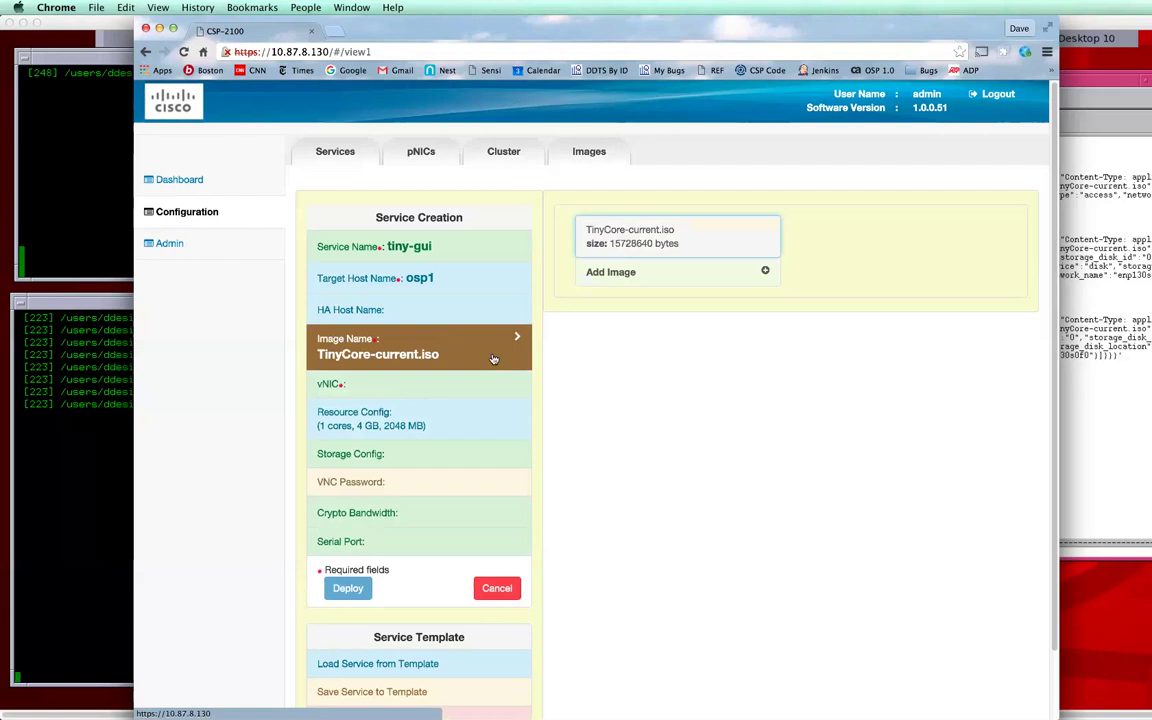
pyautogui.click(399, 385)
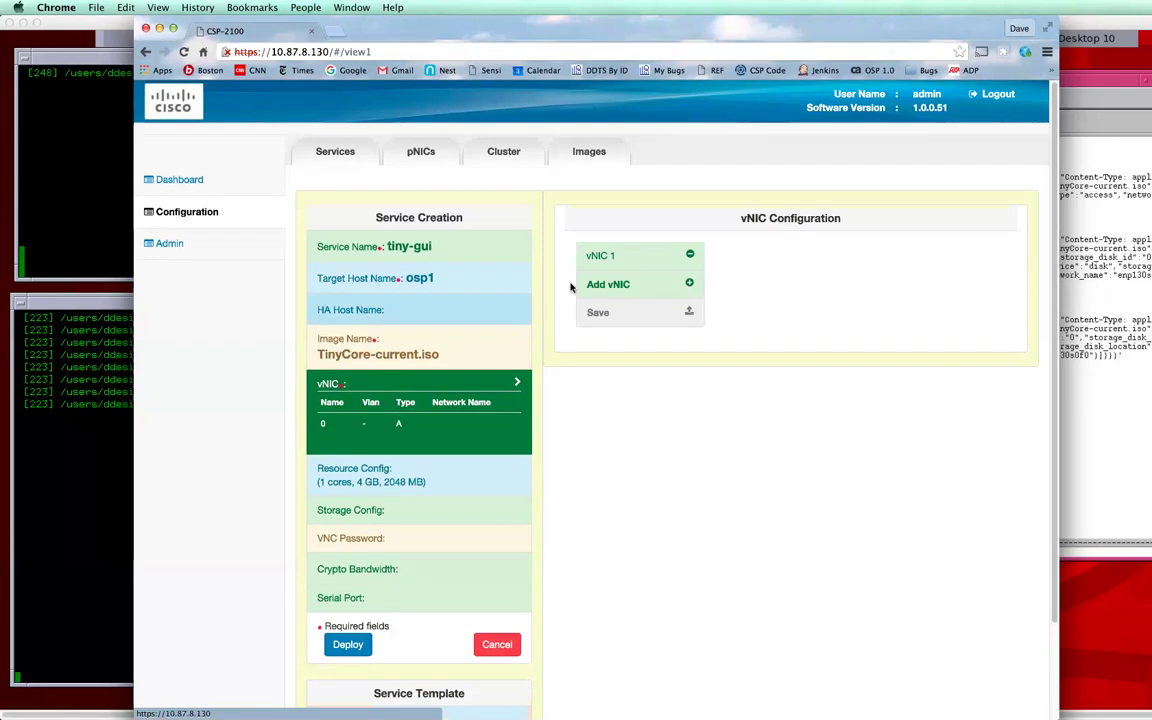
pyautogui.click(690, 285)
pyautogui.click(681, 315)
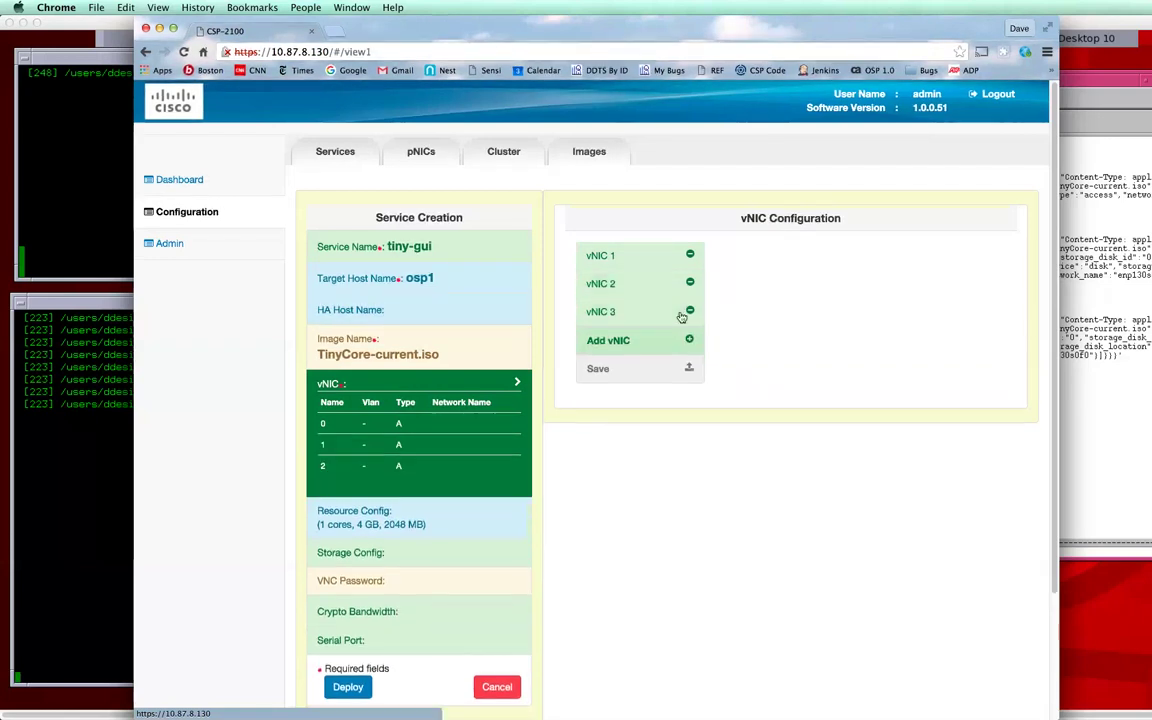
pyautogui.click(689, 339)
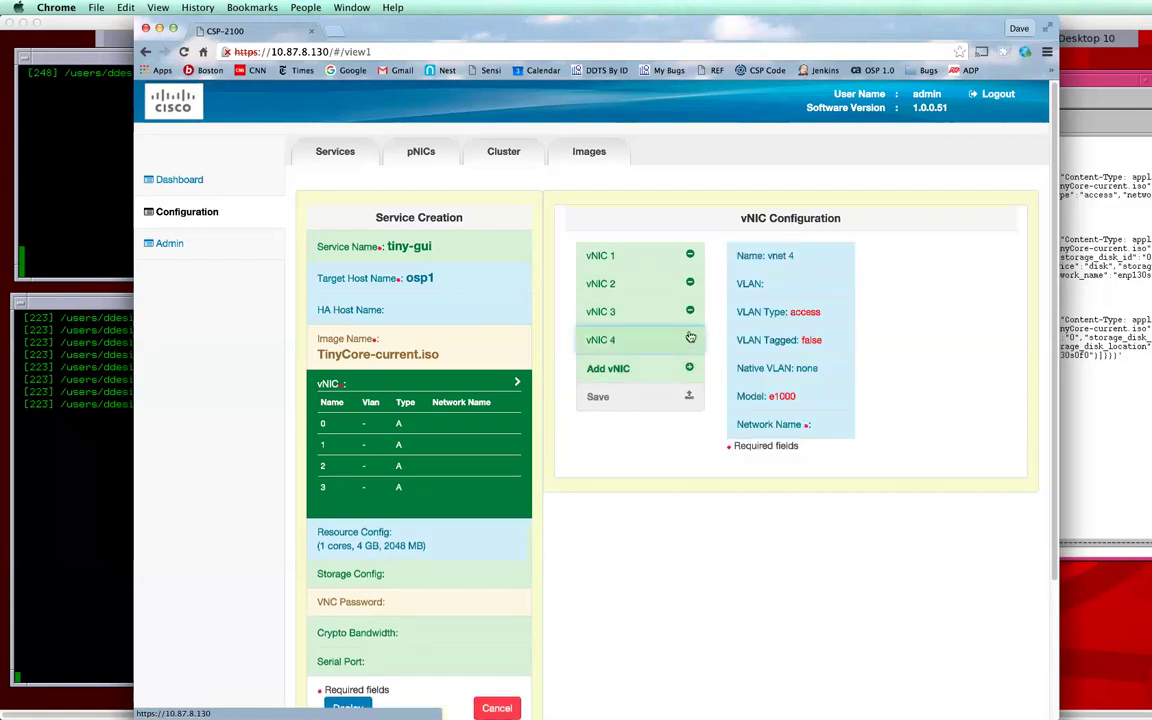
pyautogui.click(691, 312)
pyautogui.click(690, 312)
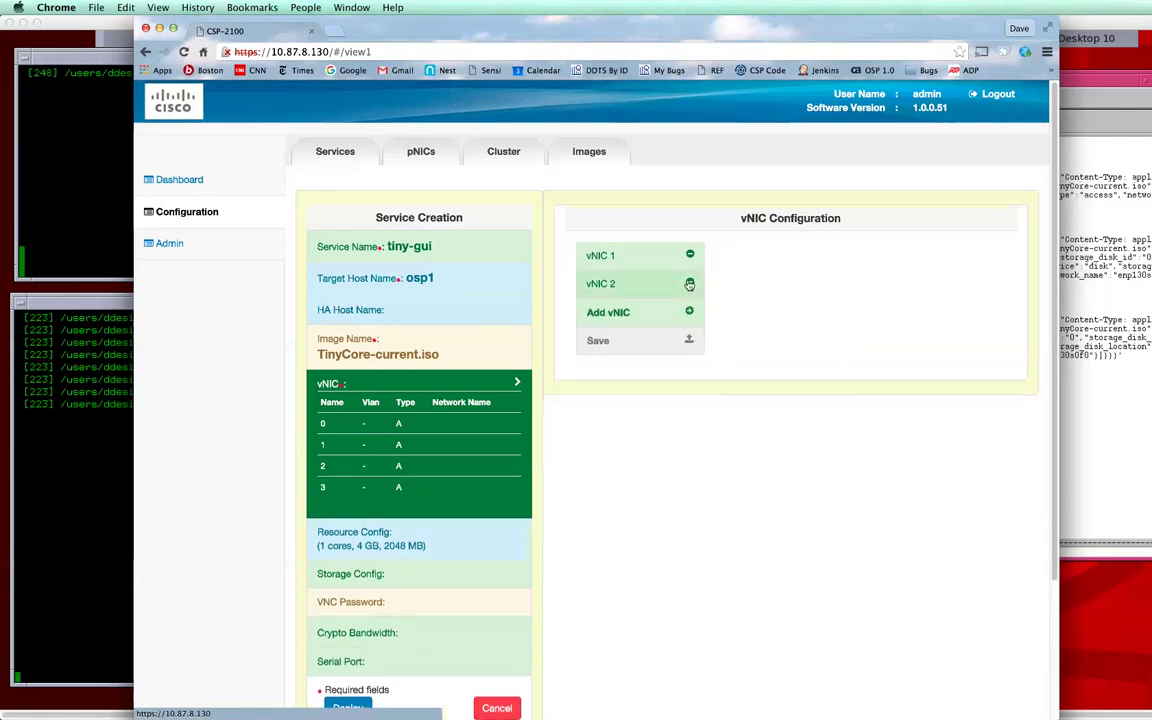
pyautogui.click(635, 257)
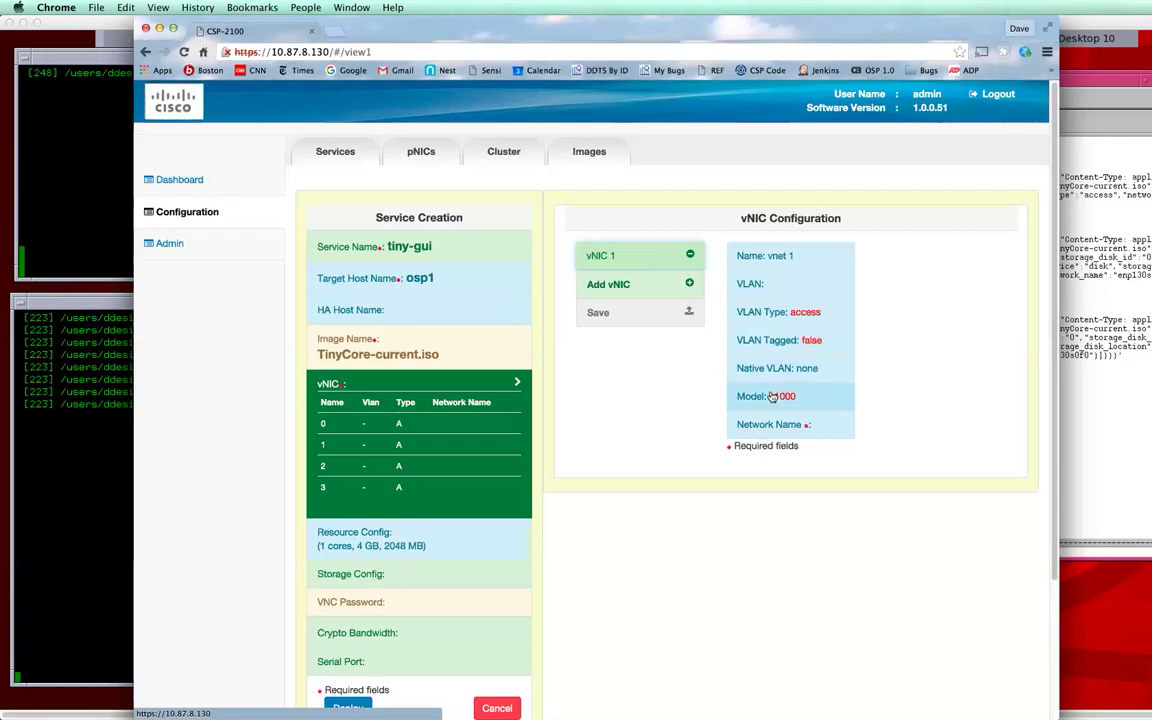
pyautogui.click(795, 396)
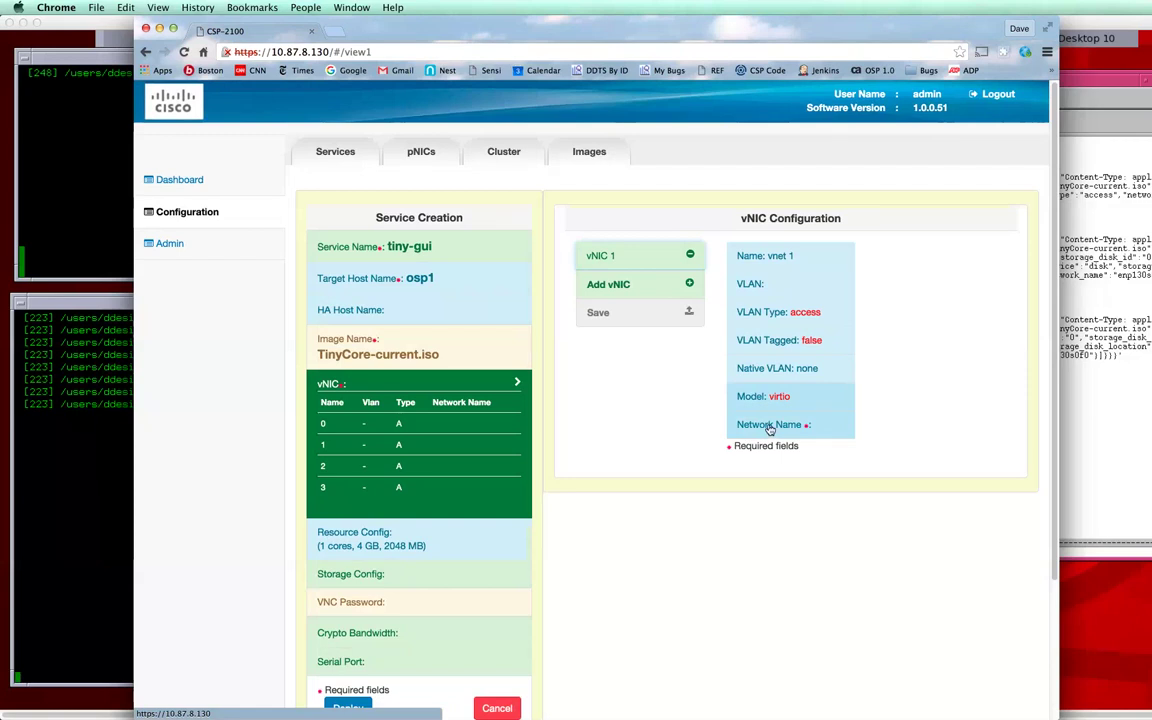
# Step: Set vNIC 1's network type to Internal Network
pyautogui.click(769, 427)
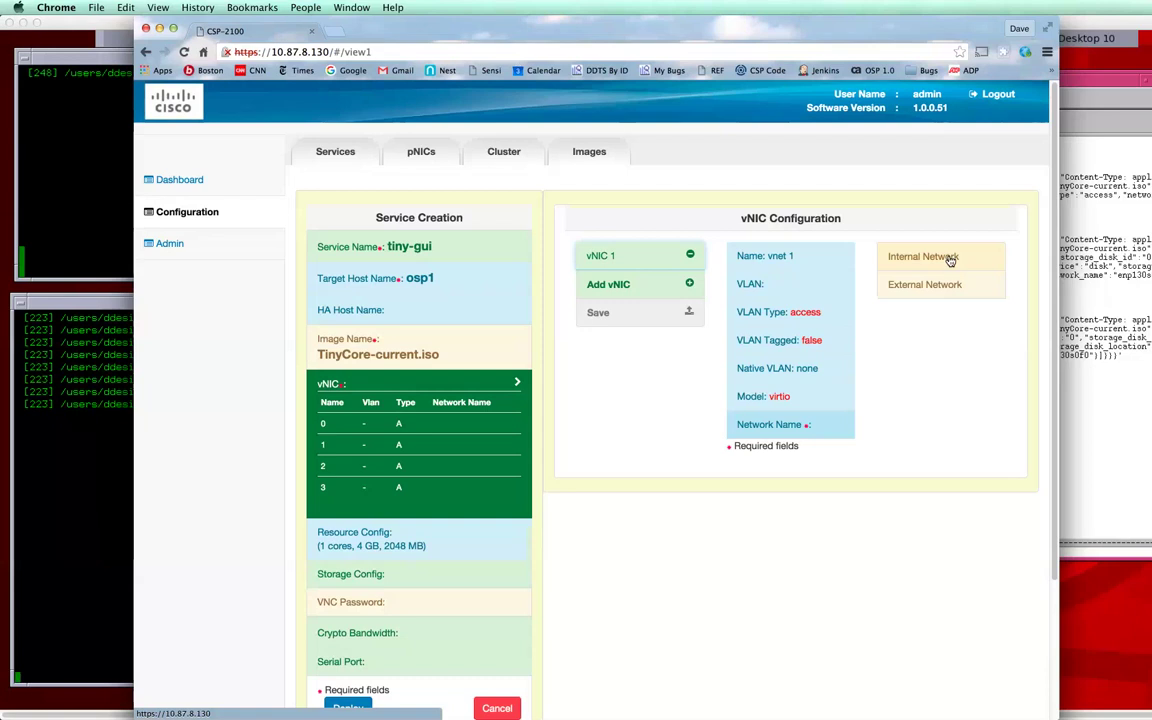
pyautogui.click(950, 254)
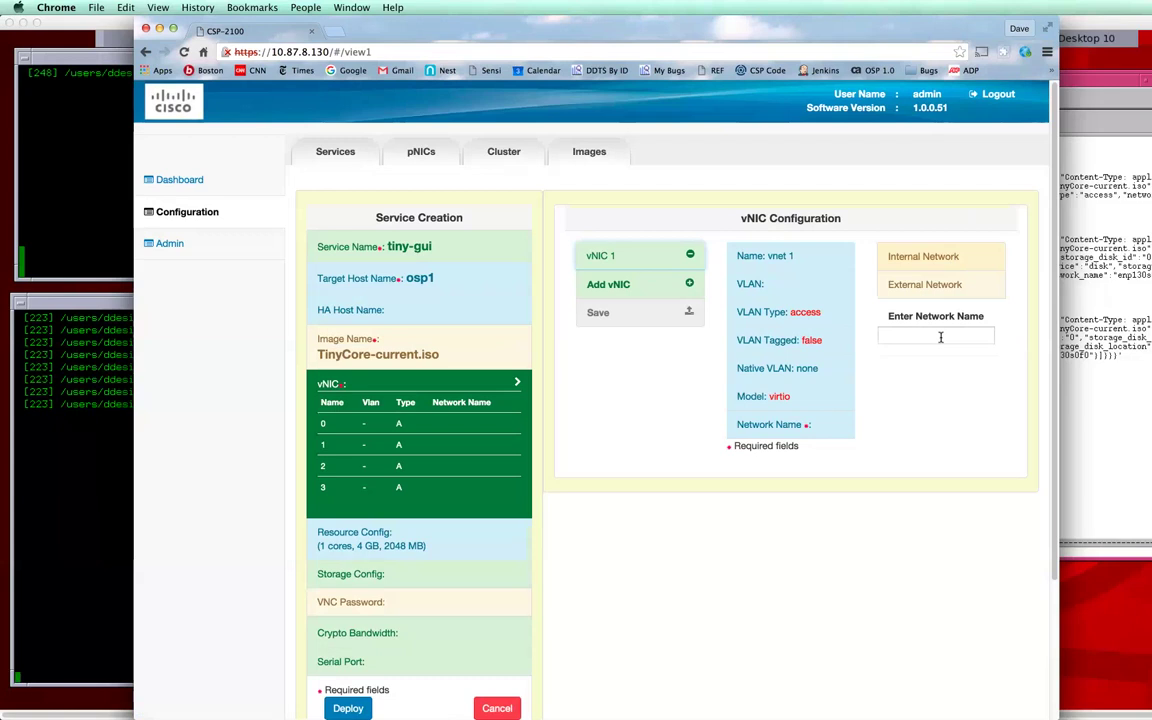
# Step: Attach vNIC 1 to external interface enp130s0f0 and save the vNIC settings
pyautogui.click(909, 288)
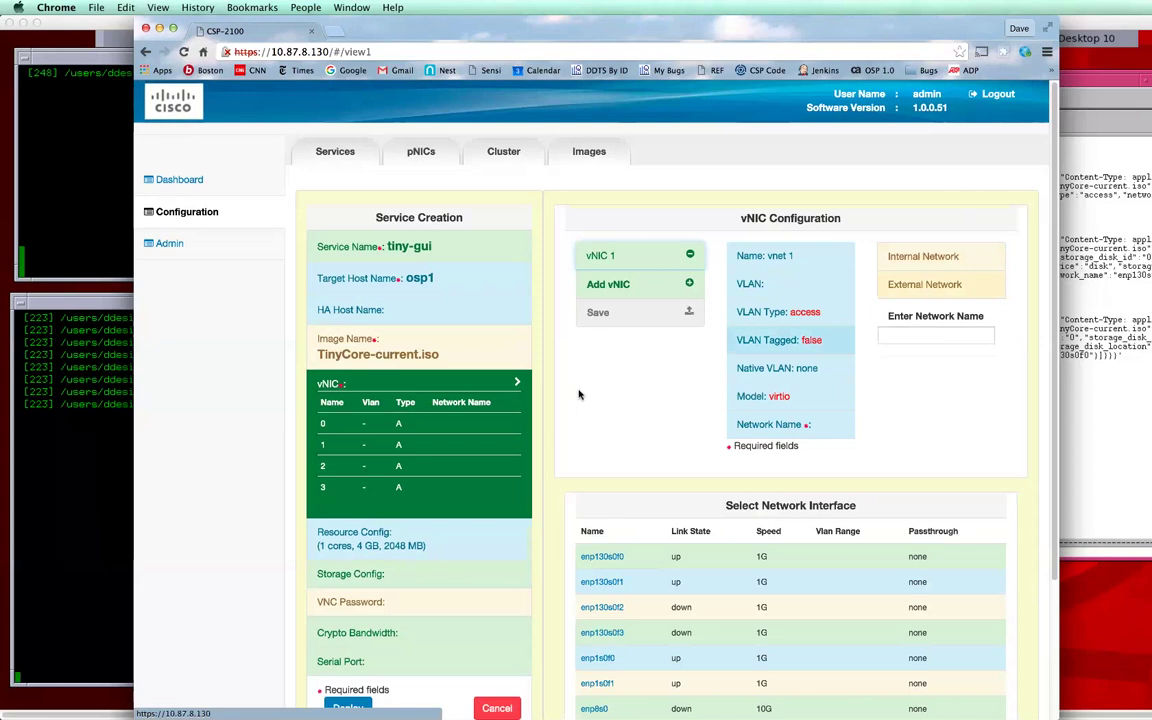
pyautogui.scroll(-5, 590, 410)
pyautogui.scroll(-3, 631, 427)
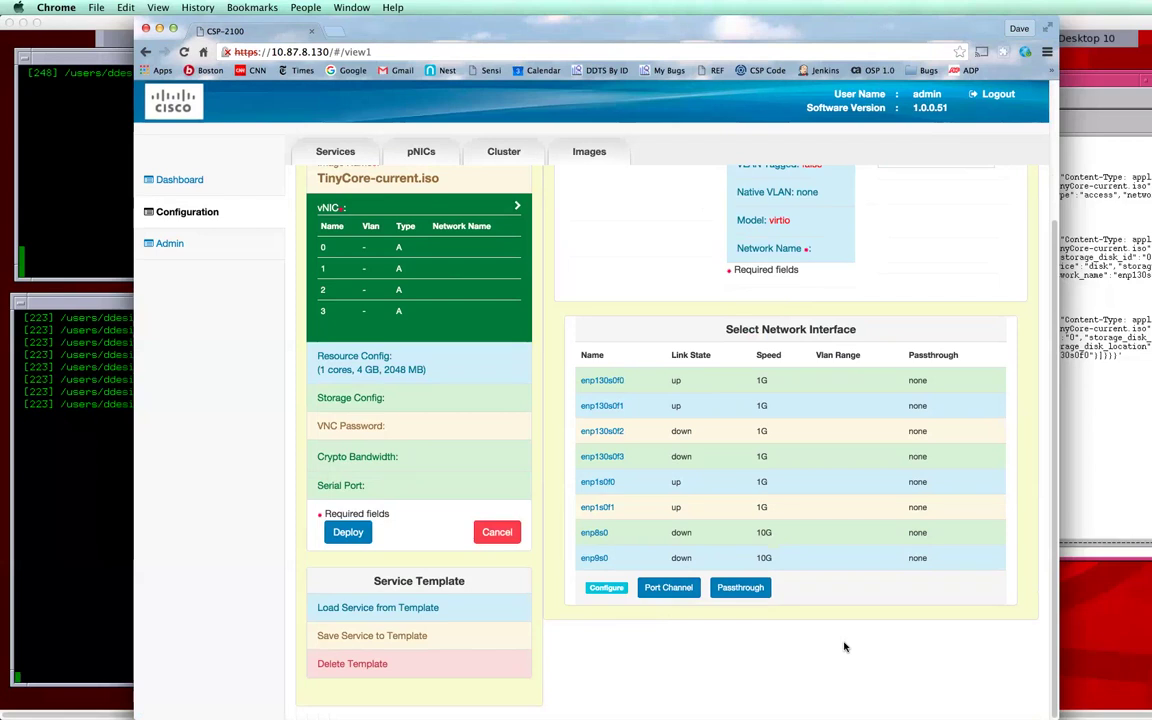
pyautogui.click(605, 382)
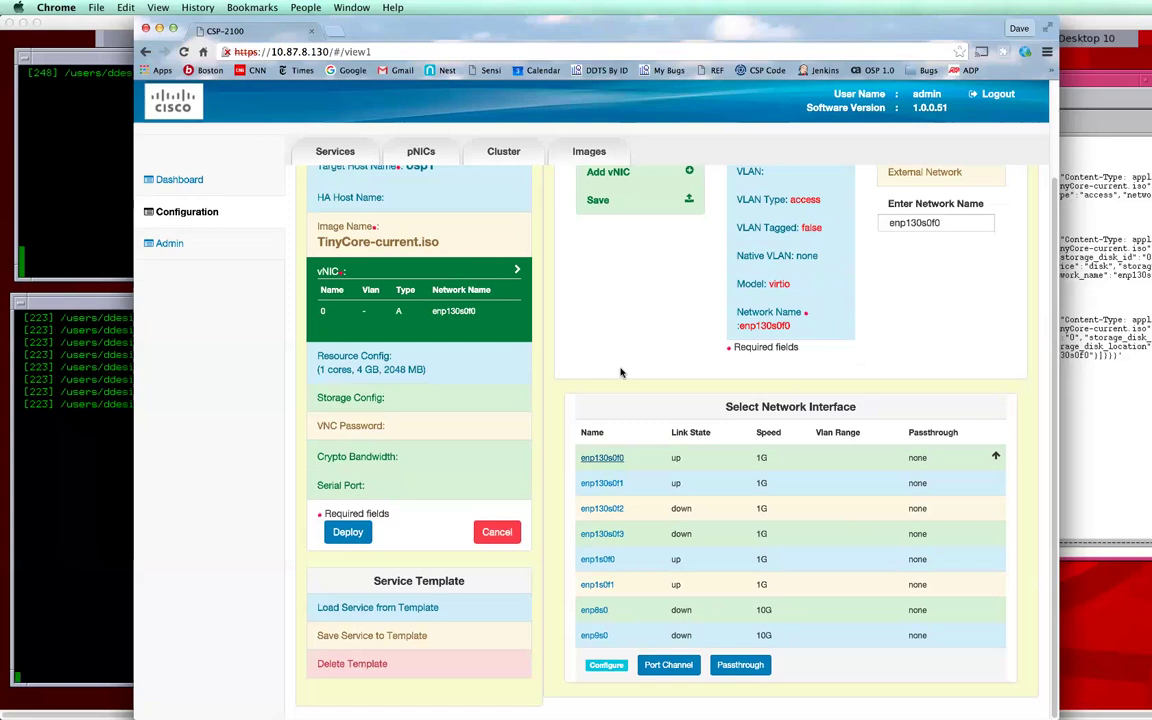
pyautogui.scroll(2, 849, 387)
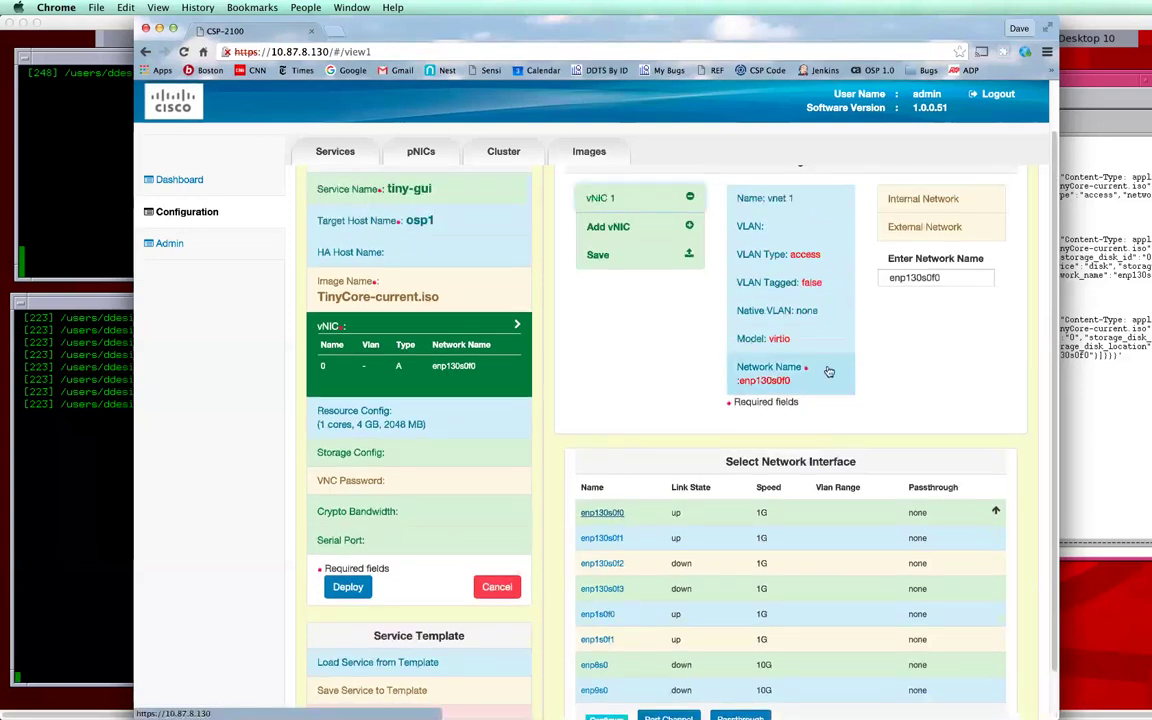
pyautogui.click(768, 374)
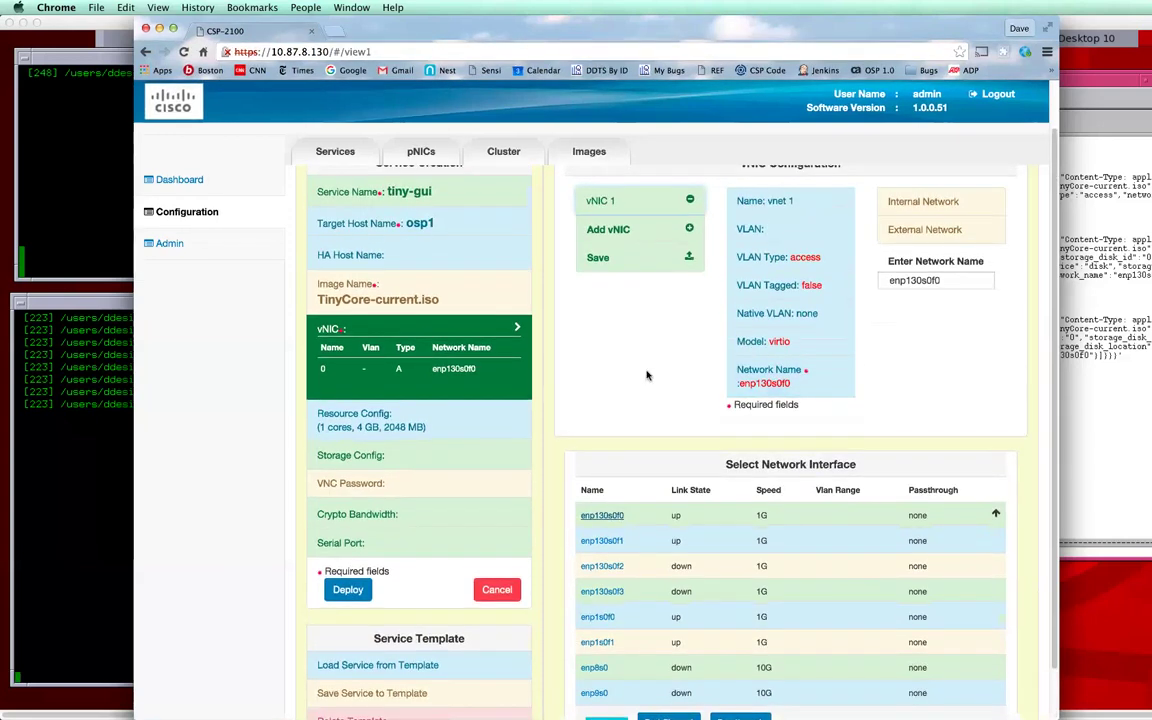
pyautogui.scroll(1, 620, 265)
pyautogui.click(606, 283)
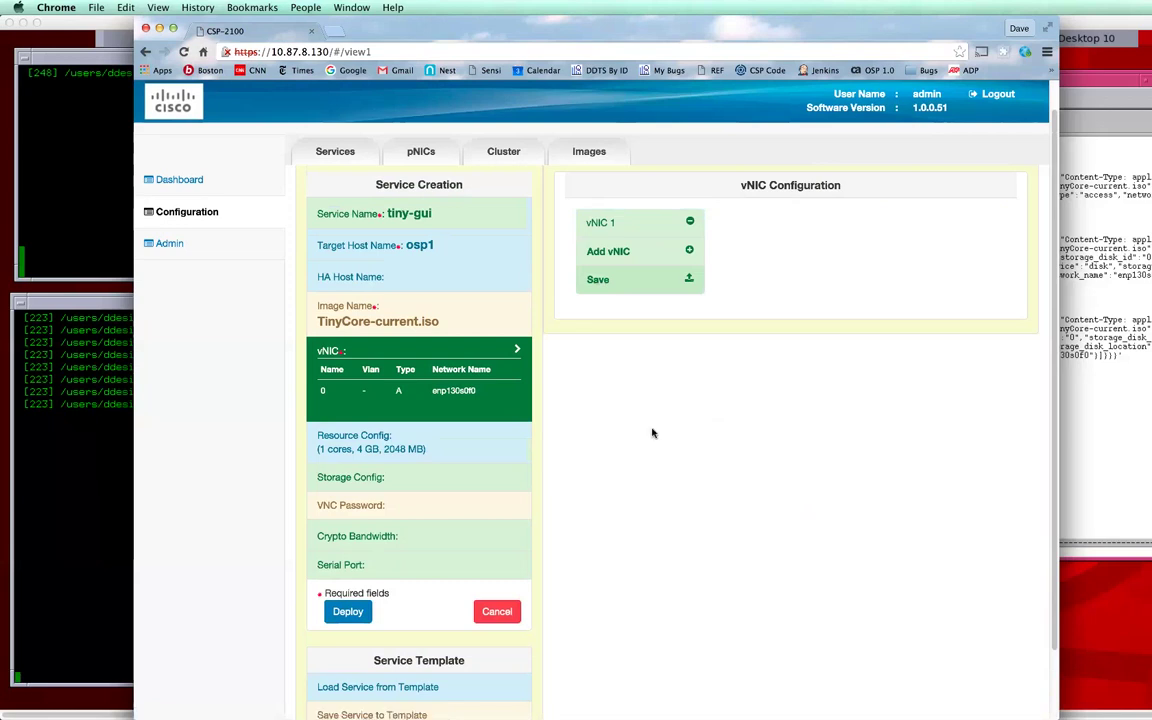
# Step: Accept default resources of 1 core, 4 GB disk and 2048 MB RAM, then view storage settings
pyautogui.click(421, 451)
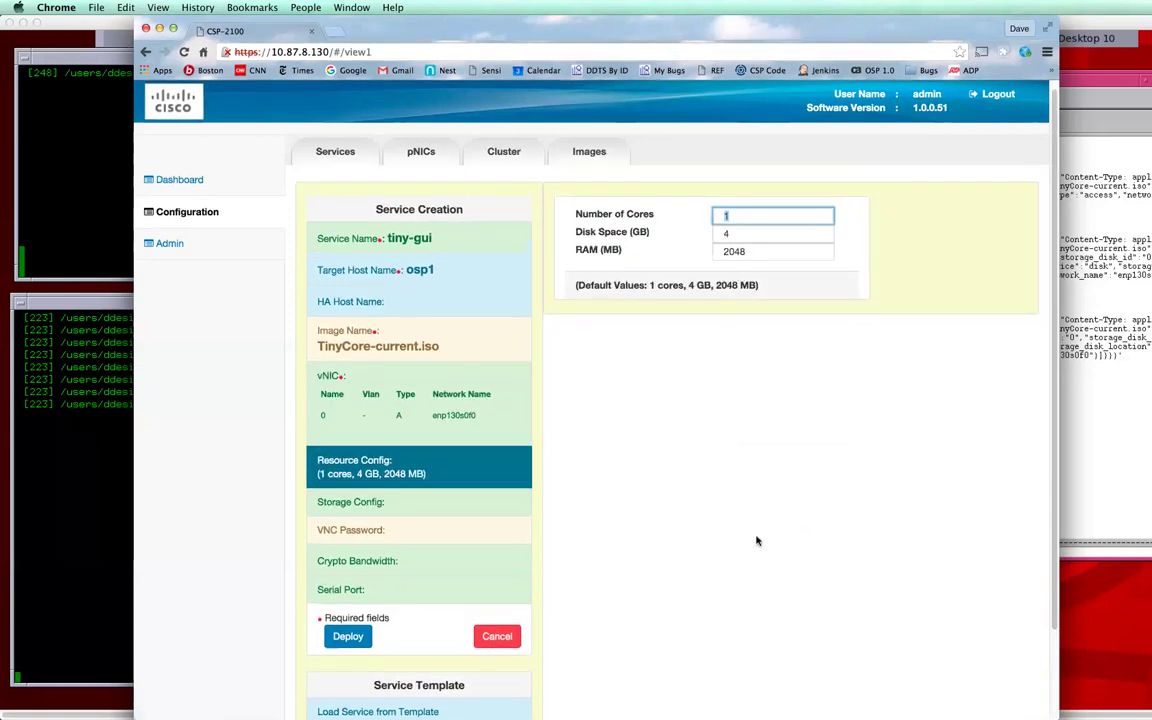
pyautogui.click(757, 541)
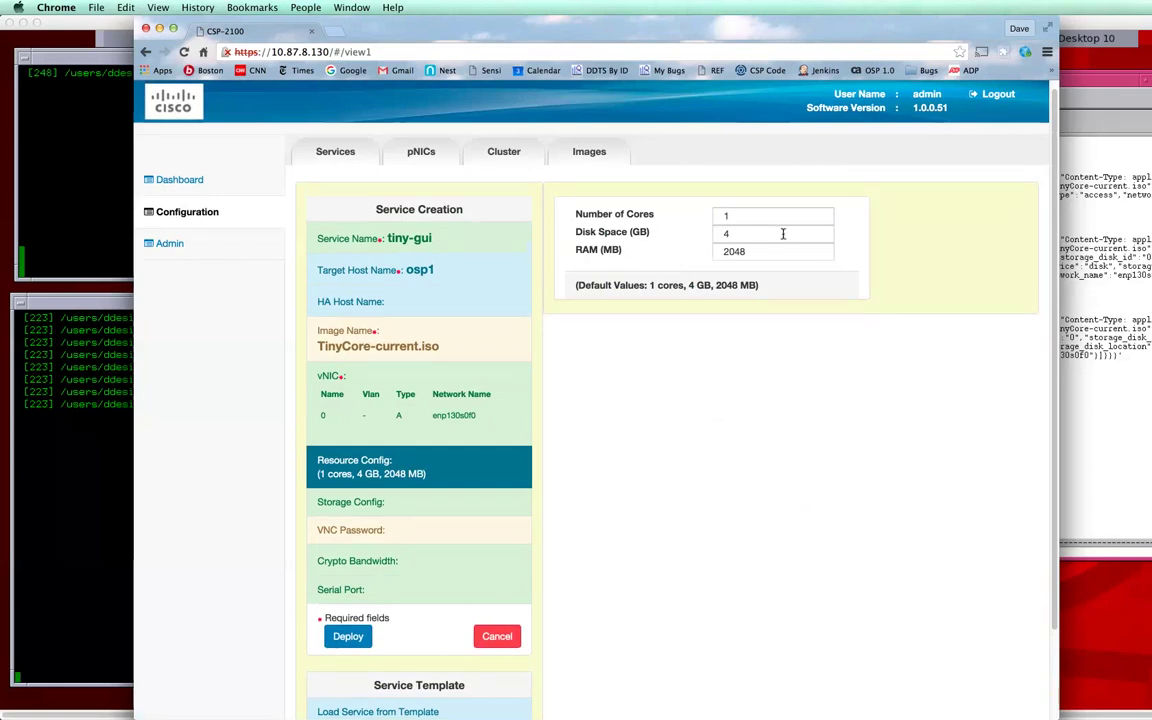
pyautogui.click(438, 509)
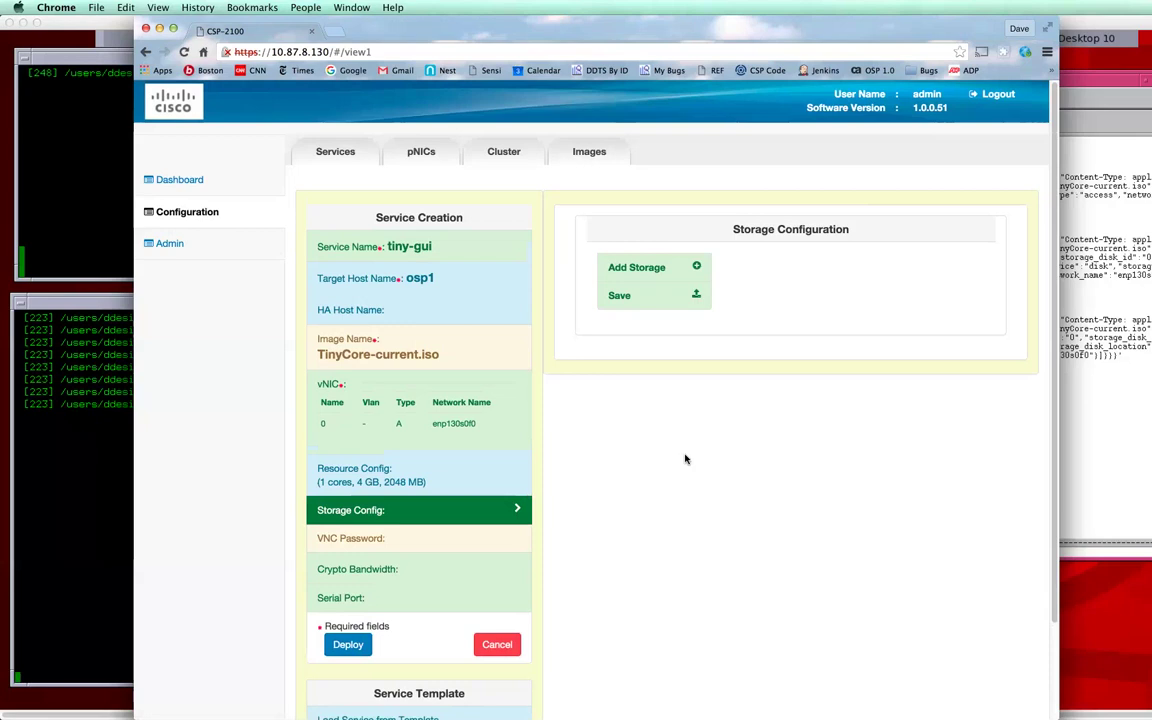
# Step: Add Storage 1 to the service as a raw-format disk, leaving its size blank
pyautogui.click(638, 270)
pyautogui.click(657, 268)
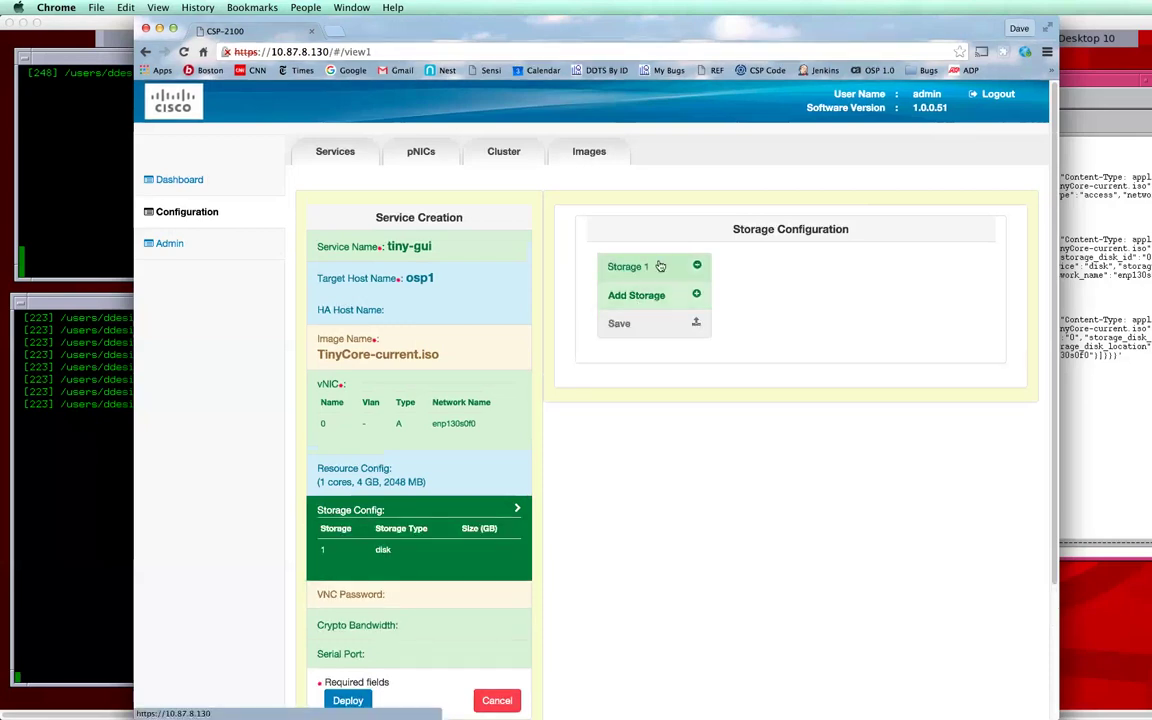
pyautogui.click(798, 325)
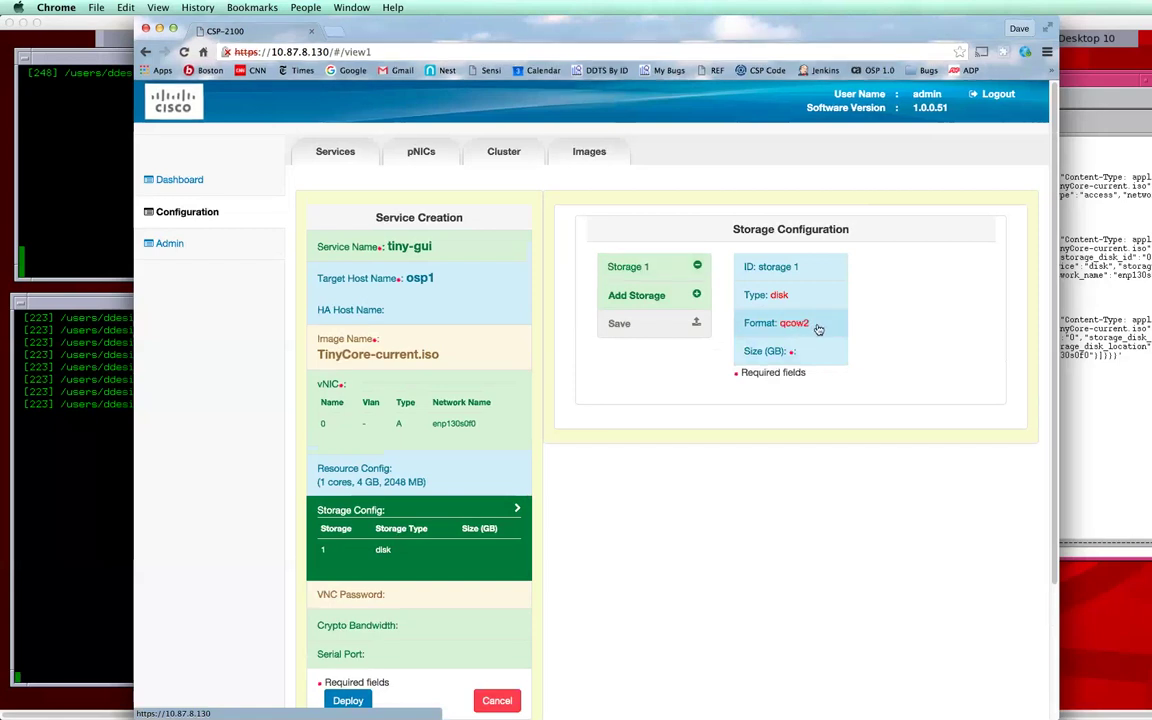
pyautogui.click(815, 326)
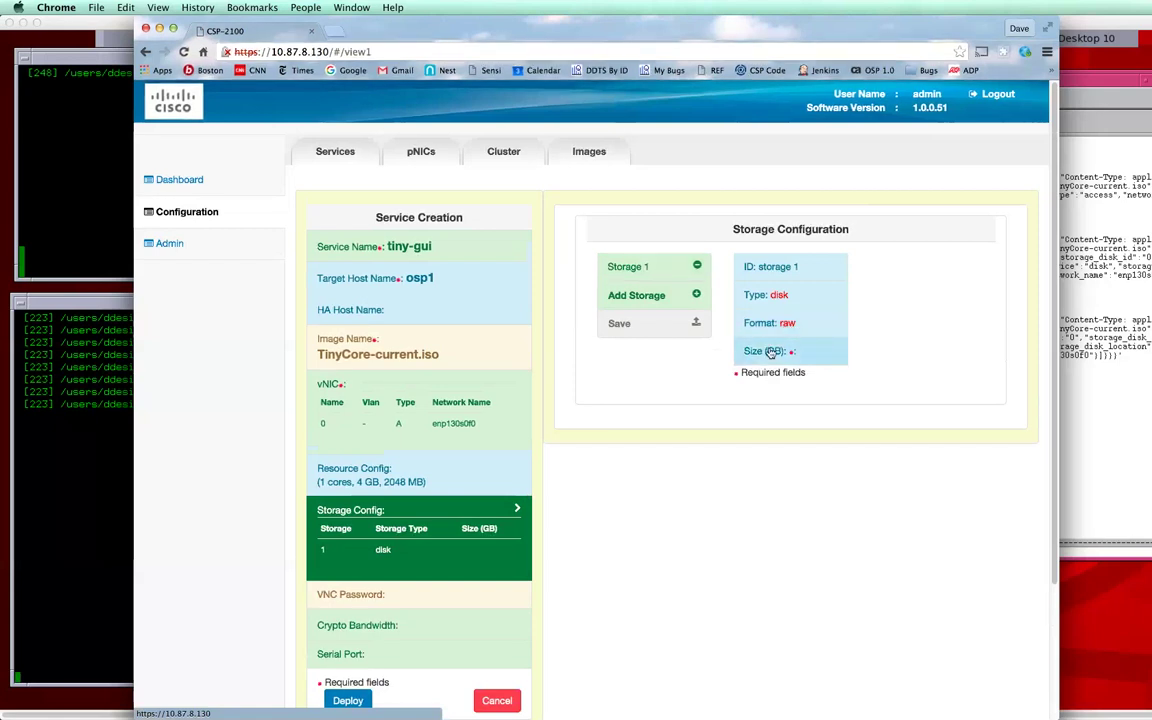
pyautogui.click(798, 352)
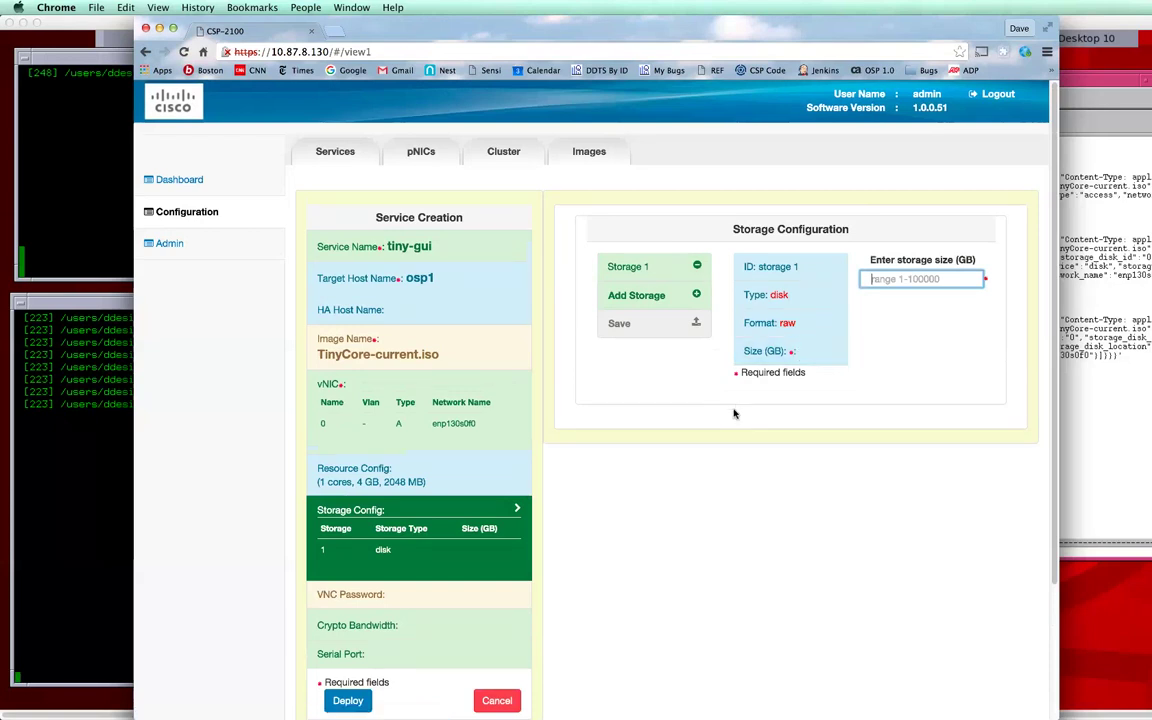
pyautogui.scroll(-1, 680, 443)
pyautogui.scroll(-3, 680, 443)
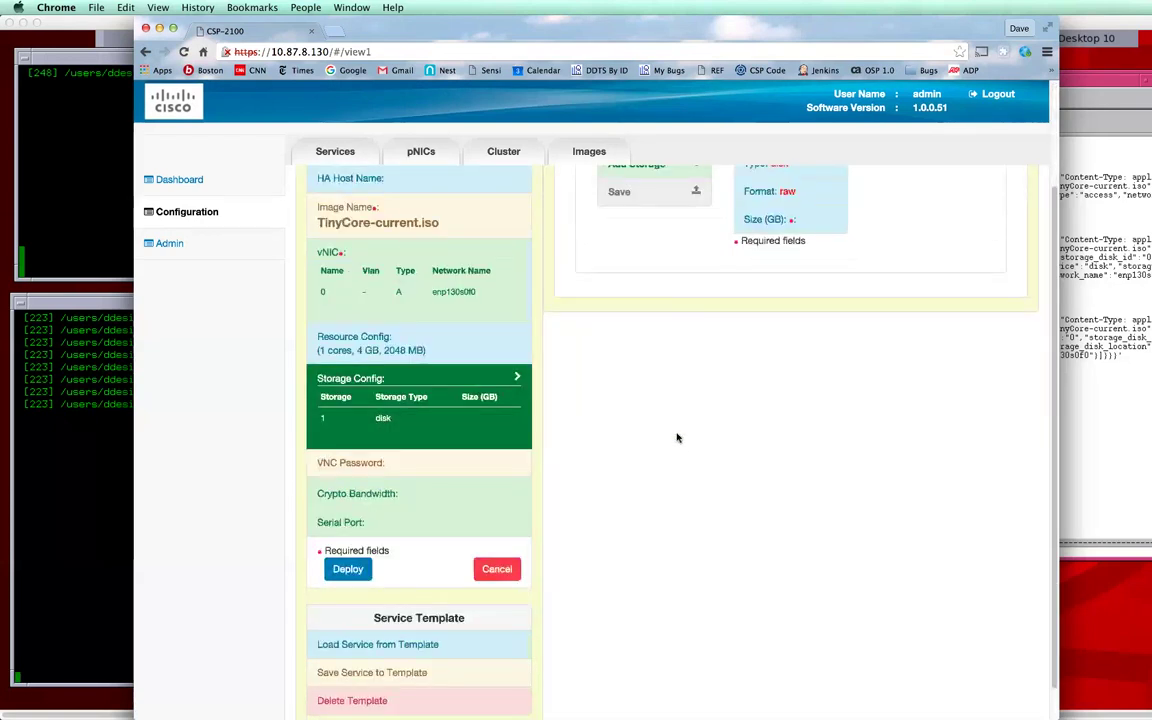
# Step: Go past the VNC Password setting and add serial port 0 of type telnet
pyautogui.click(520, 463)
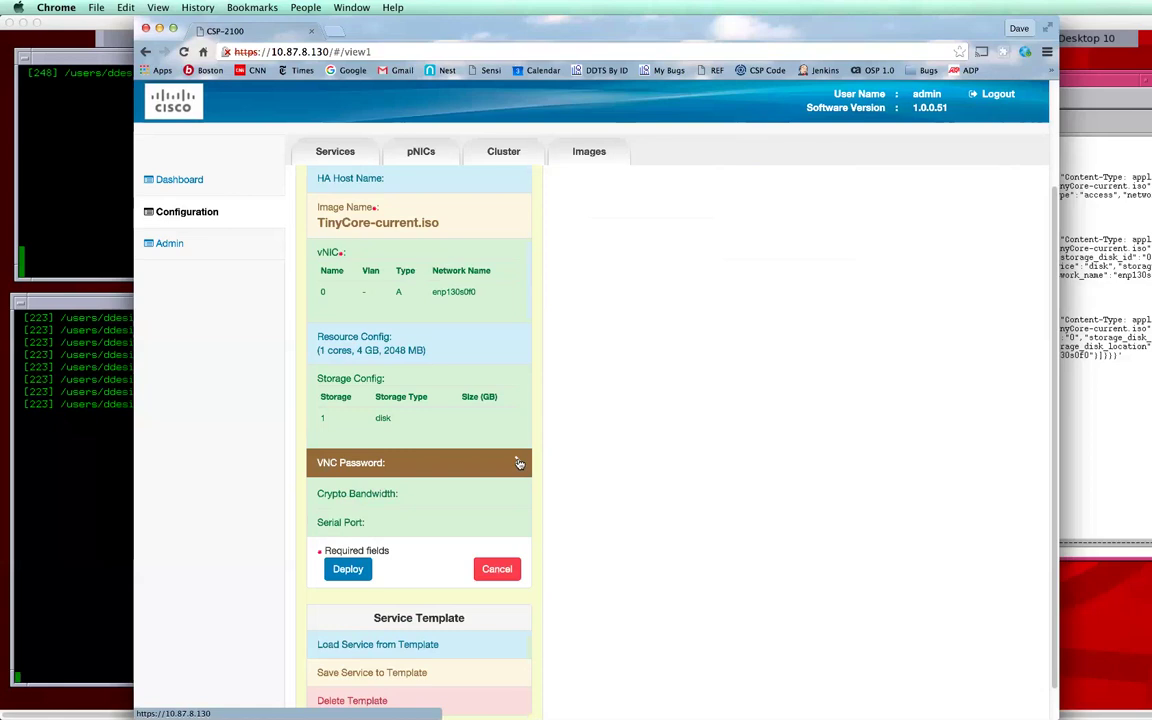
pyautogui.click(340, 524)
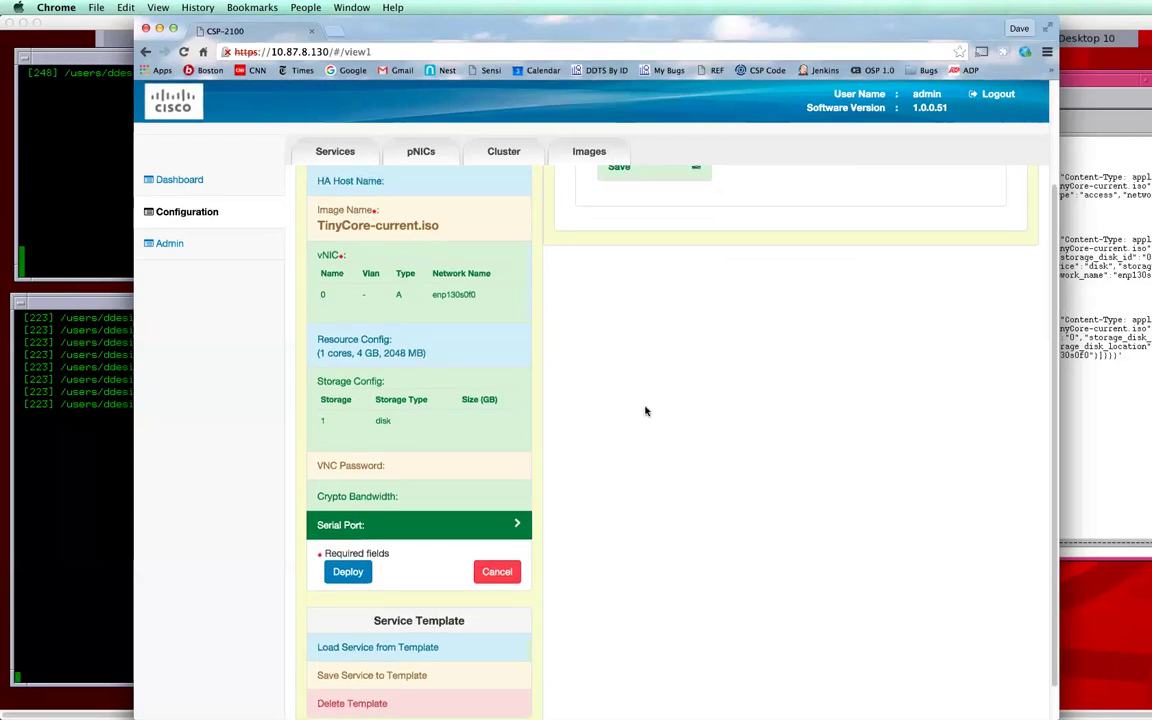
pyautogui.scroll(2, 655, 340)
pyautogui.click(664, 268)
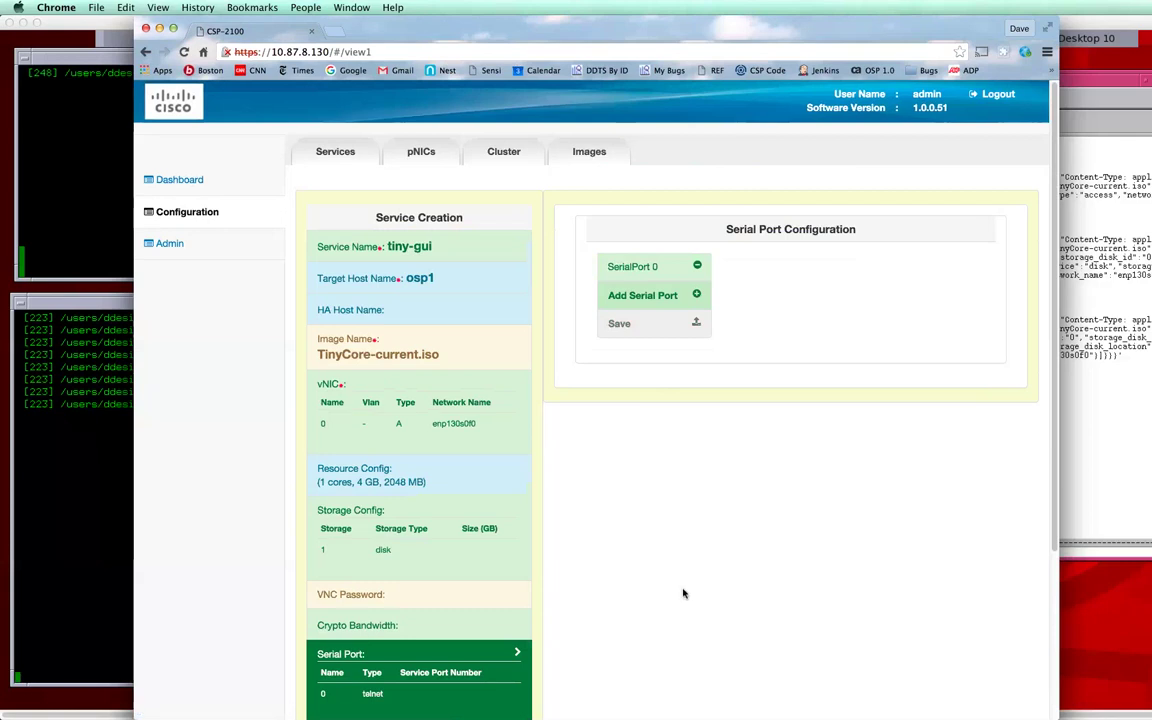
pyautogui.scroll(-3, 684, 592)
pyautogui.click(348, 532)
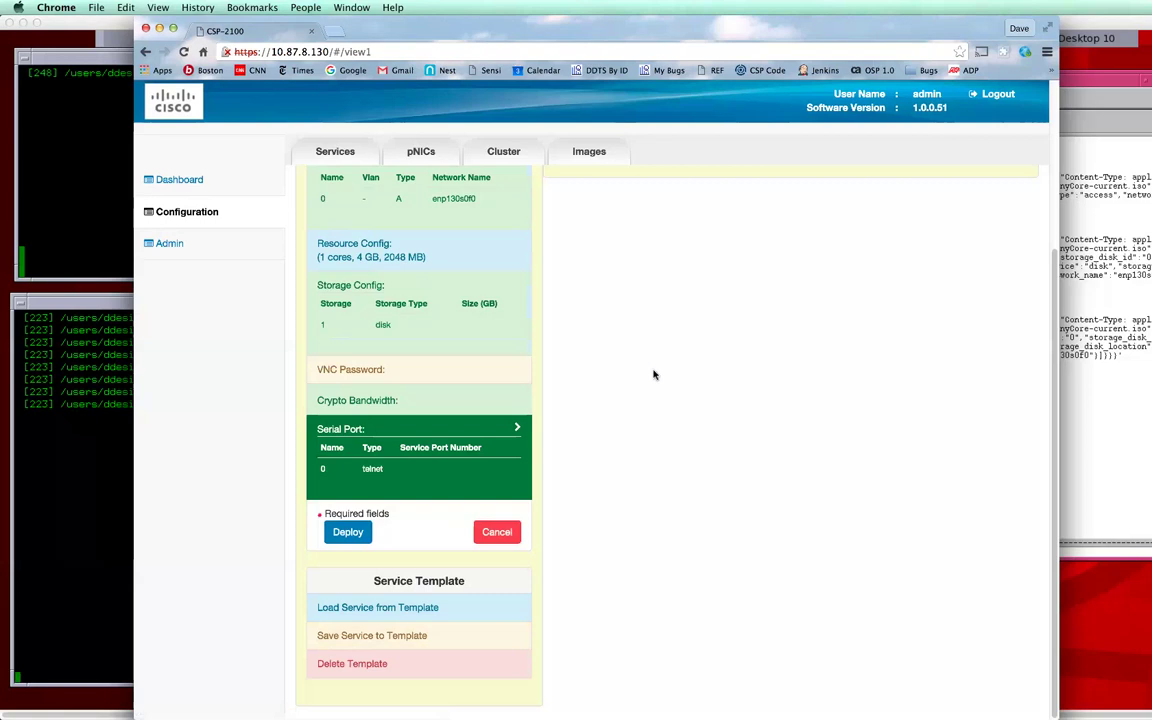
# Step: Save the tiny-gui service configuration as the template tiny.templ.tmpl
pyautogui.click(396, 638)
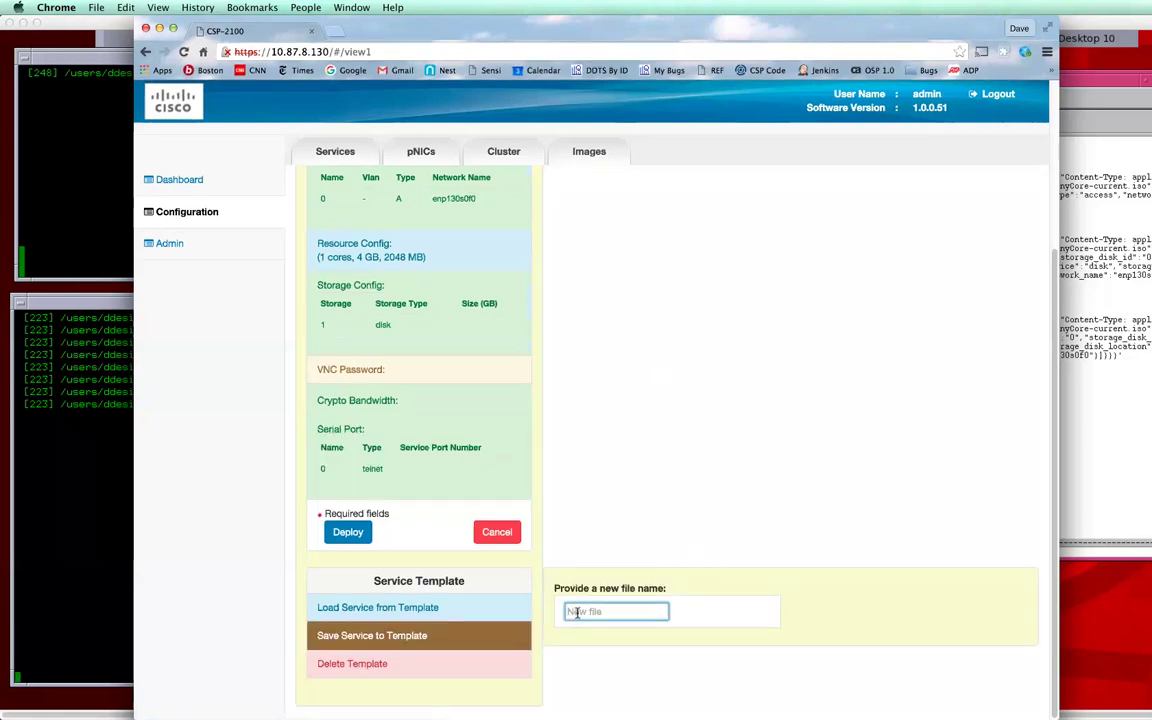
pyautogui.write('tiny.templ.tmpl')
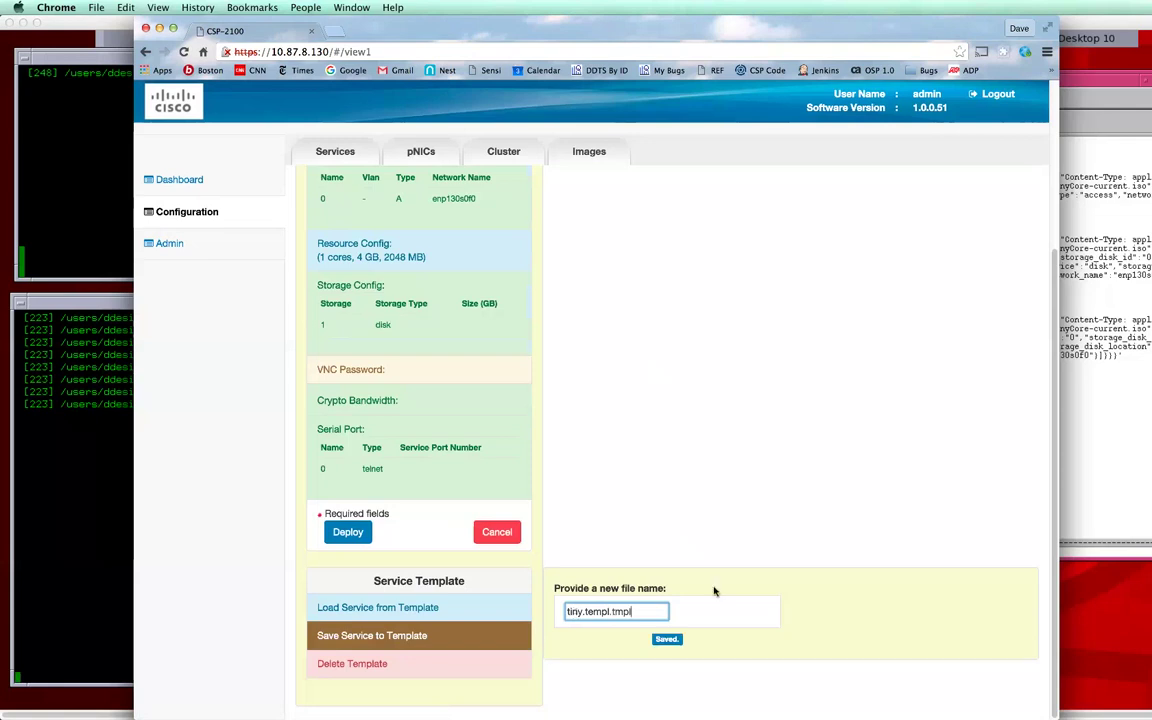
pyautogui.click(666, 639)
pyautogui.scroll(2, 616, 316)
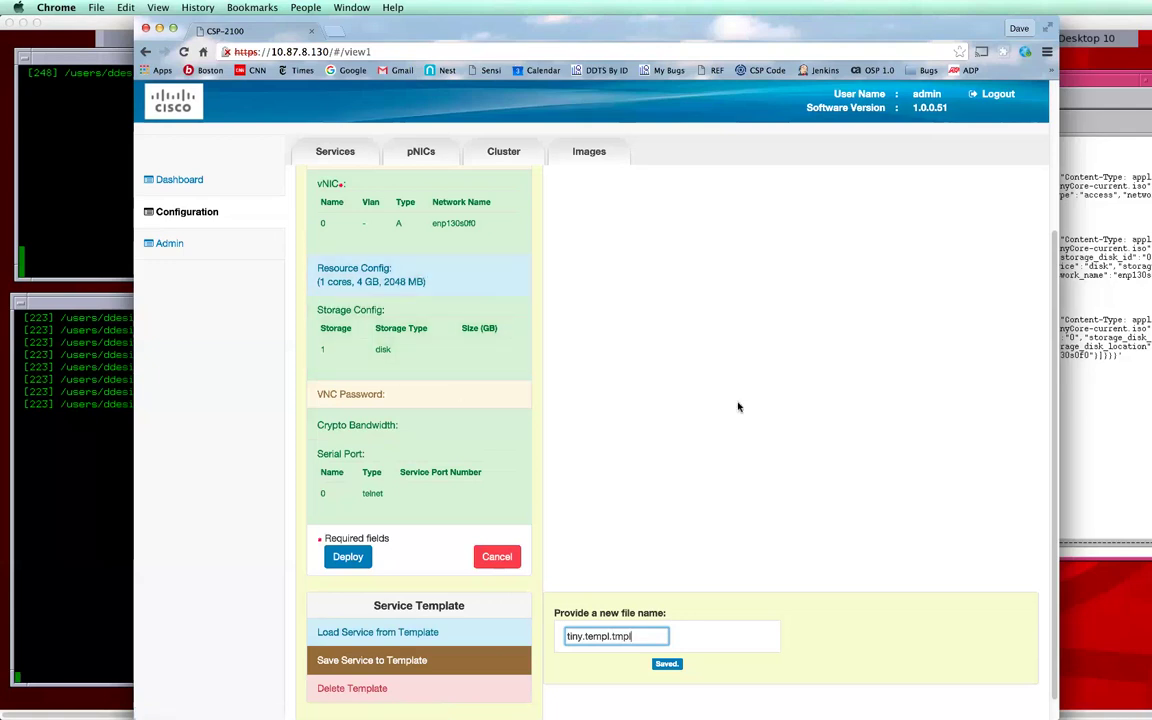
pyautogui.scroll(-1, 740, 404)
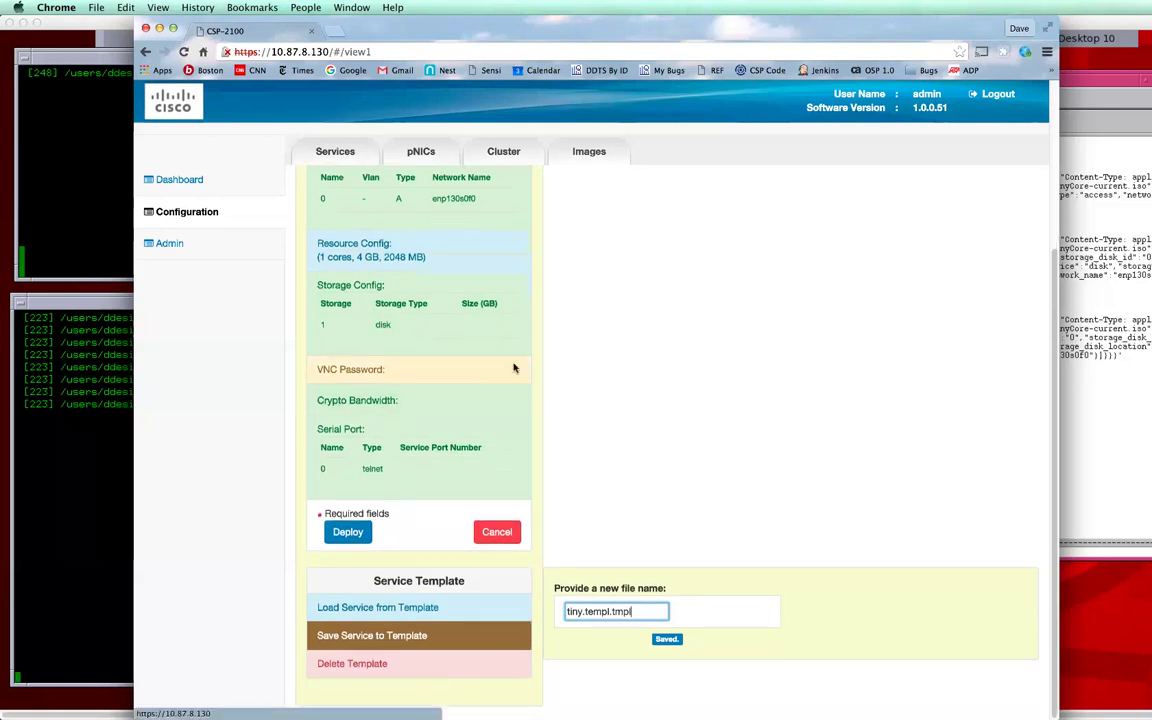
# Step: Attempt to deploy tiny-gui and dismiss the 'Service tiny-gui not deployed' error
pyautogui.click(348, 532)
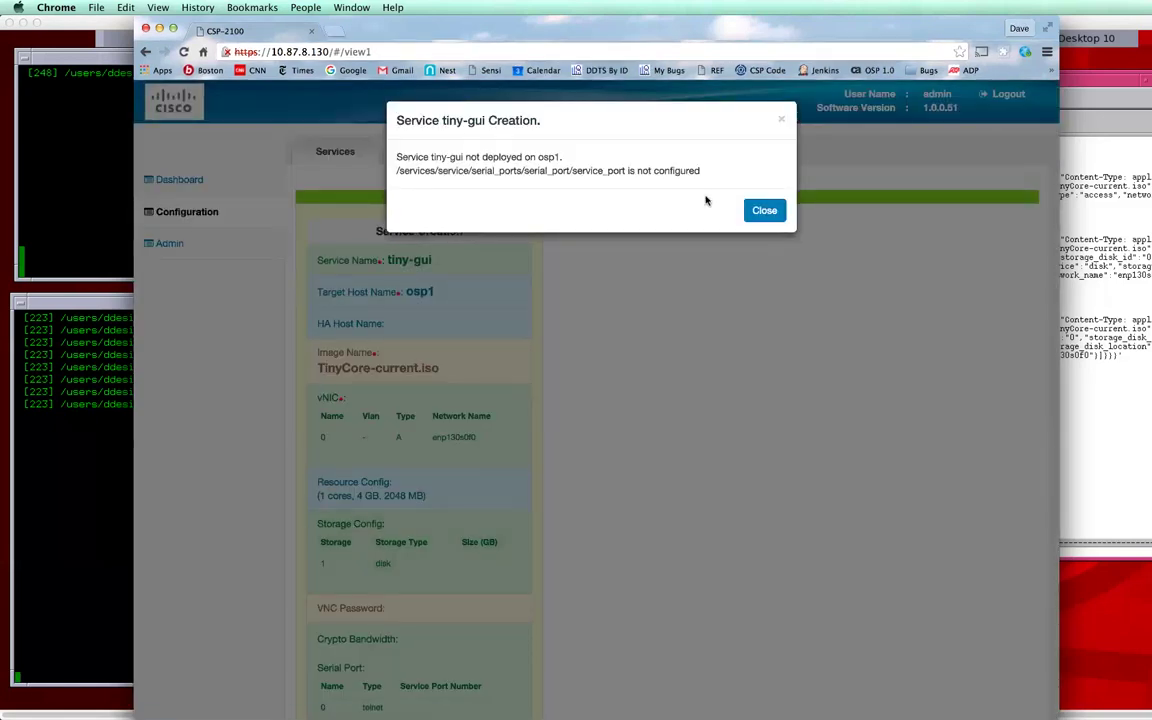
pyautogui.click(766, 213)
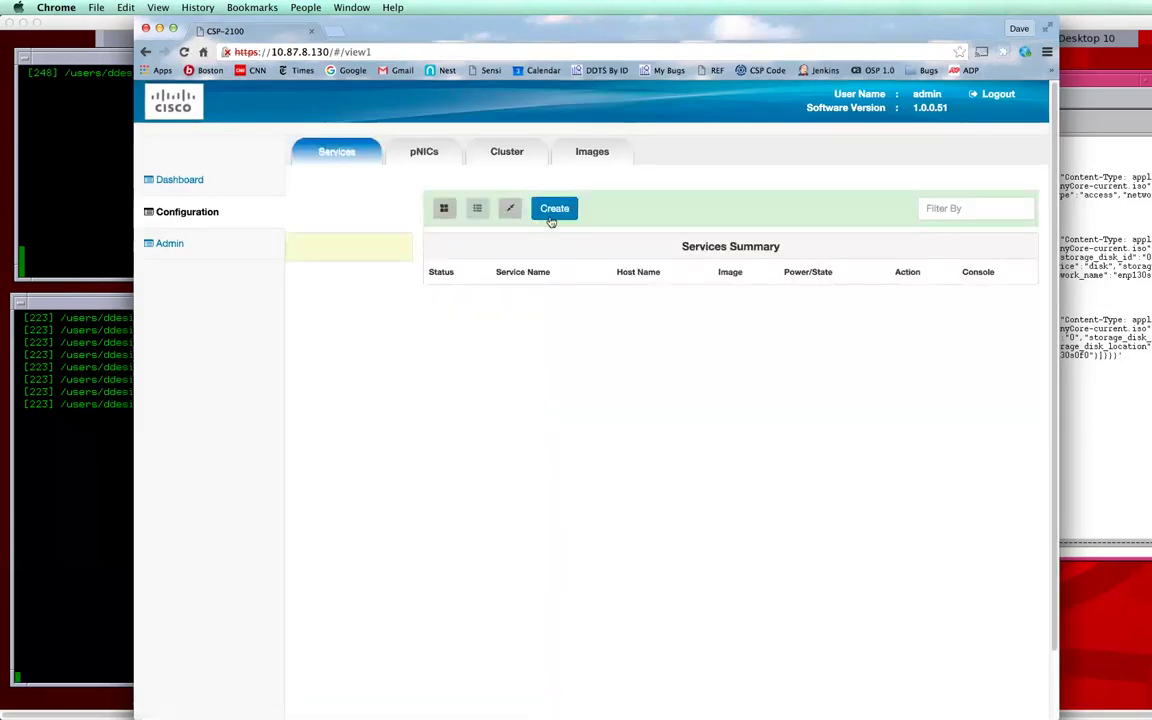
# Step: Create a new service named tiny-gui on host osp1 using TinyCore-current.iso
pyautogui.click(552, 214)
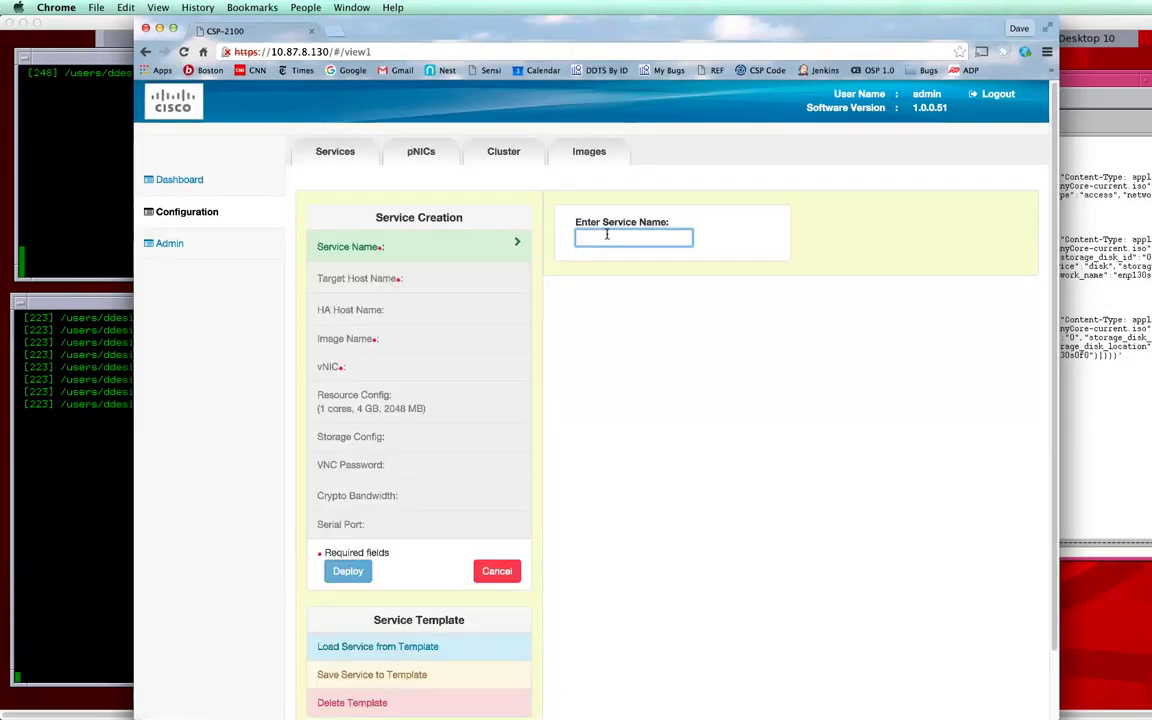
pyautogui.write('tin')
pyautogui.write('y-ge')
pyautogui.write('i')
pyautogui.press('Return')
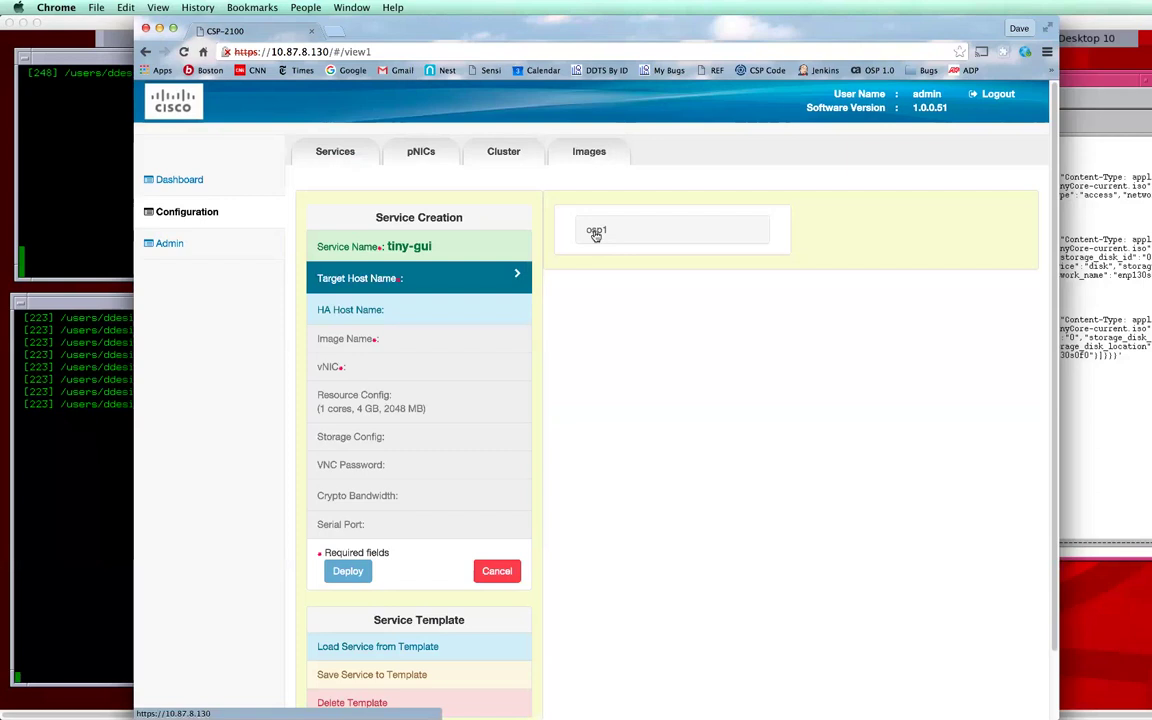
pyautogui.click(597, 231)
pyautogui.click(633, 236)
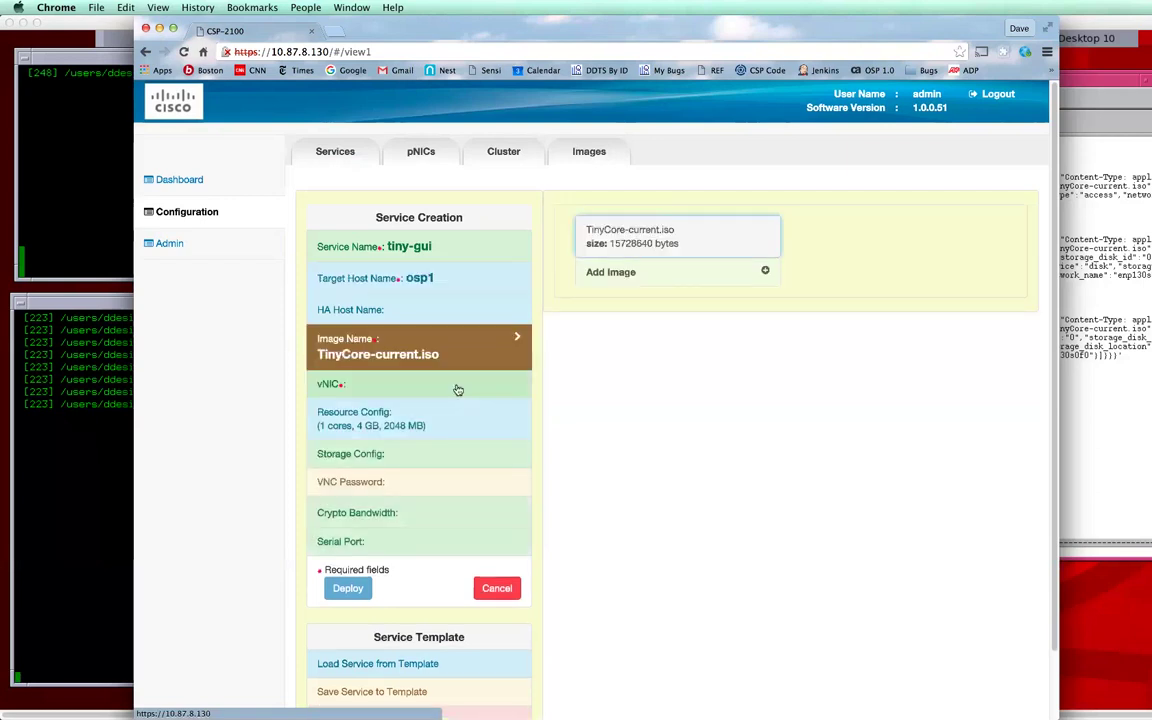
# Step: Attach vNIC 1 to external network enp130s0f0, save it, and deploy the service
pyautogui.click(623, 268)
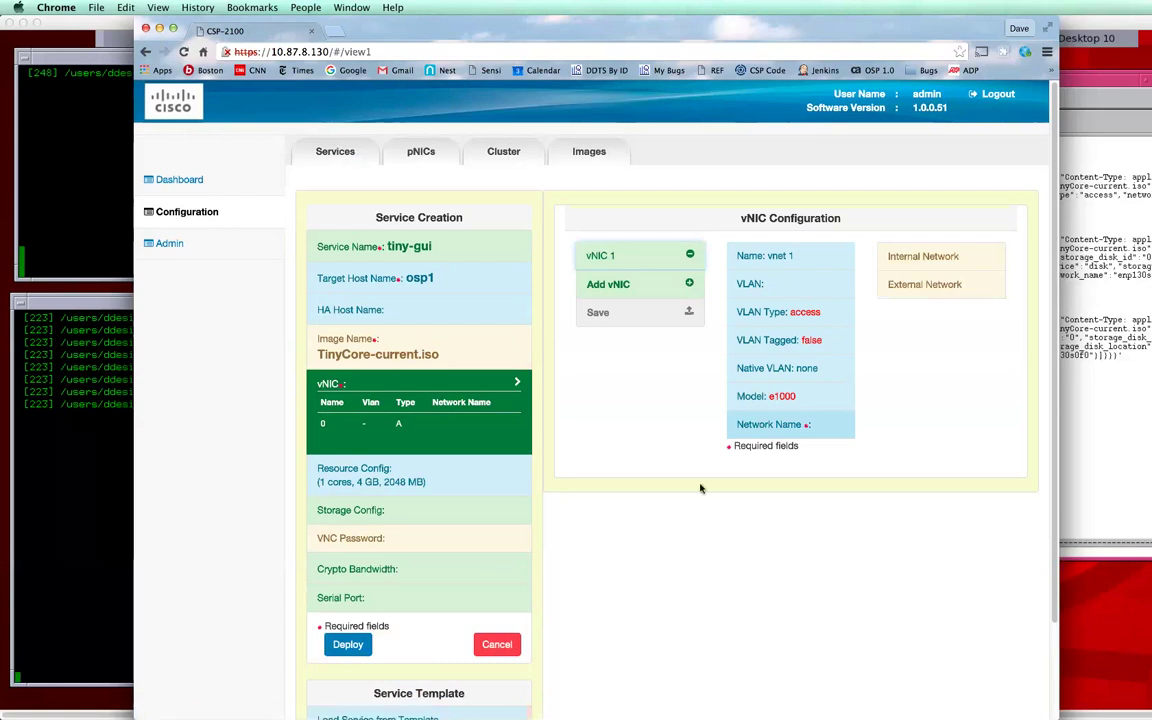
pyautogui.click(922, 284)
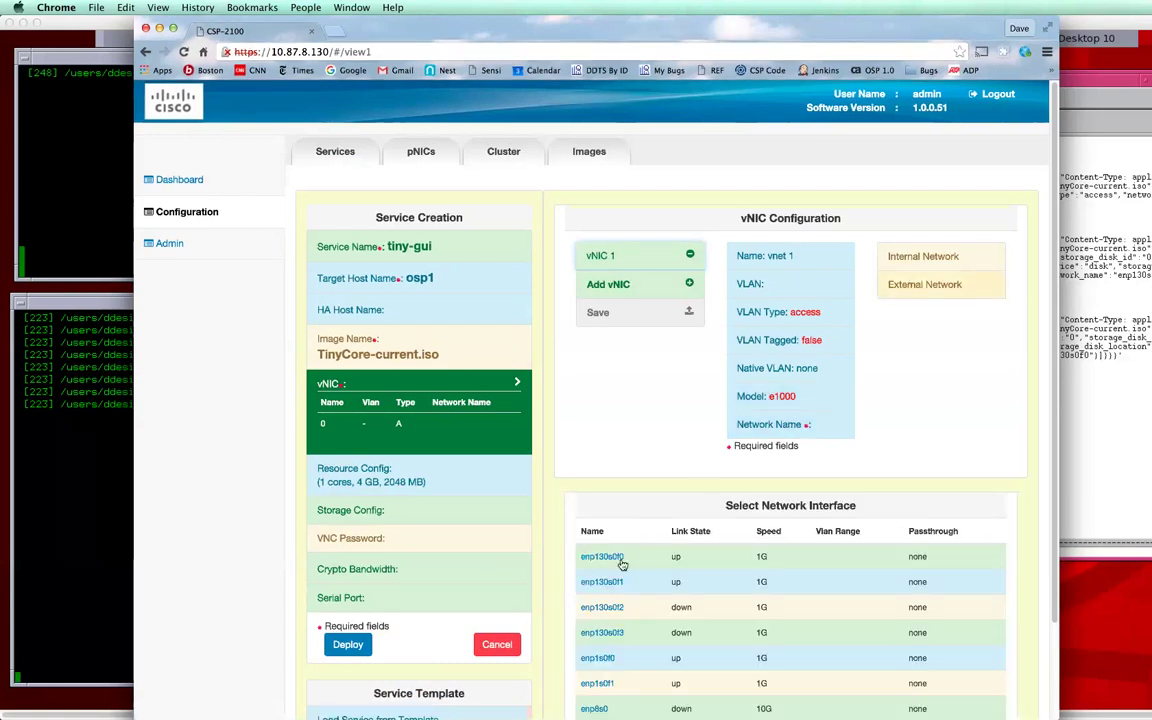
pyautogui.click(602, 557)
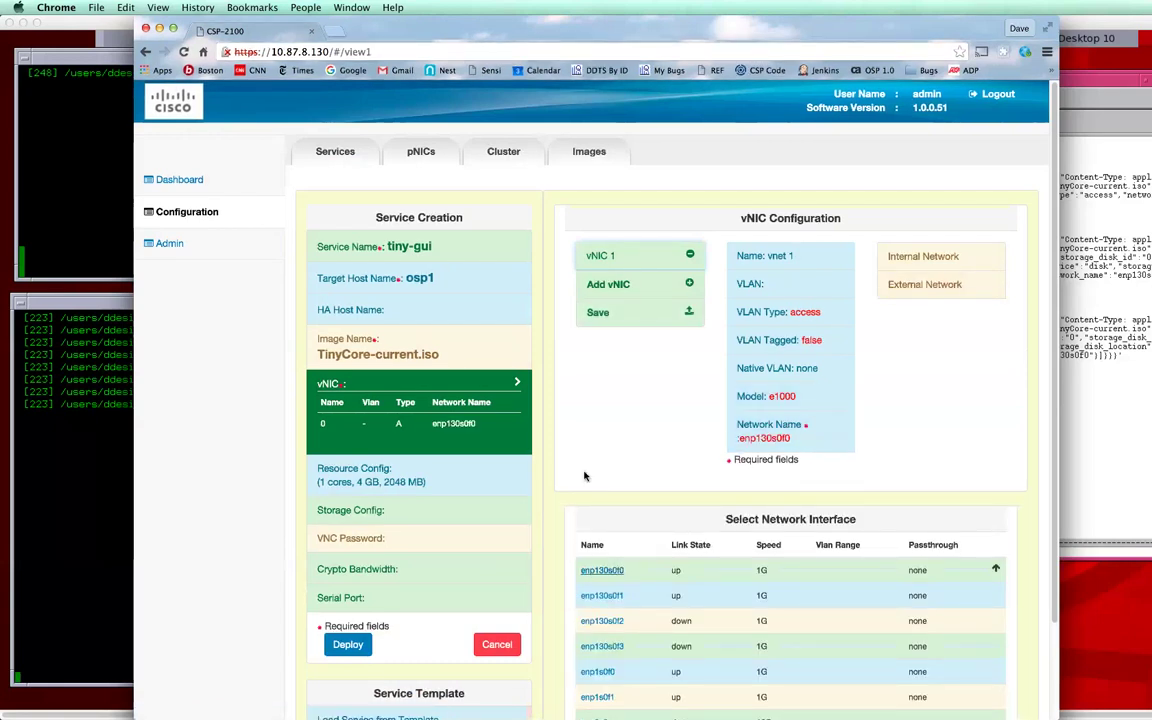
pyautogui.click(620, 313)
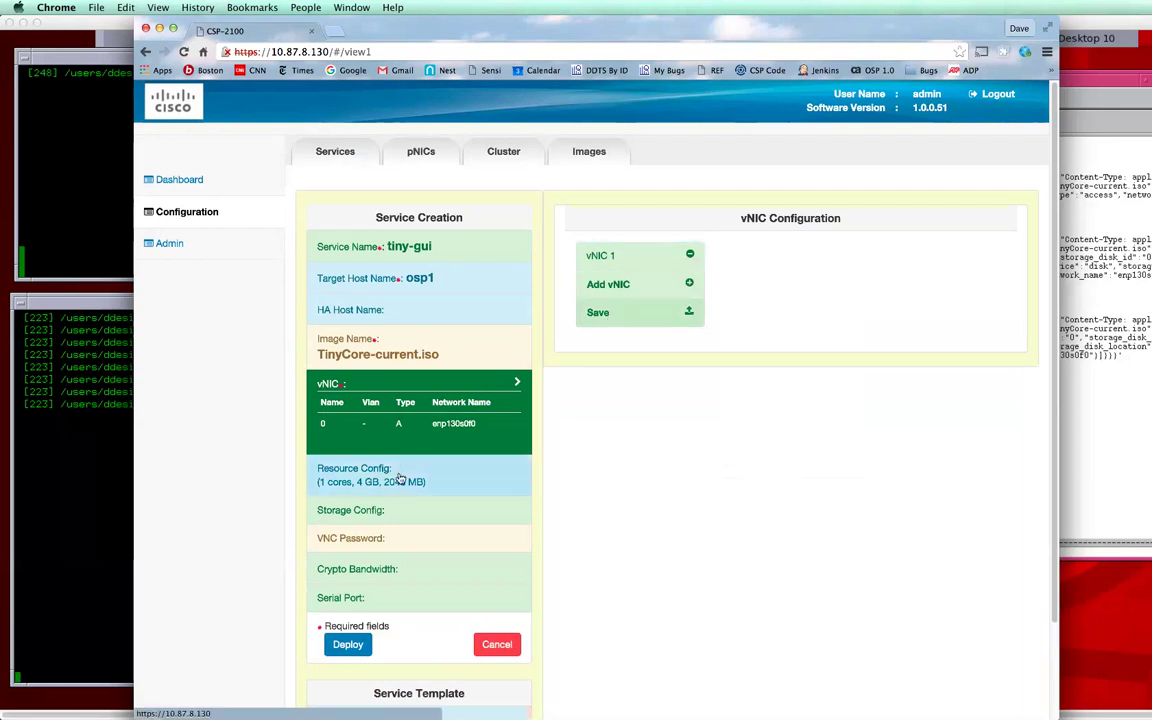
pyautogui.click(348, 645)
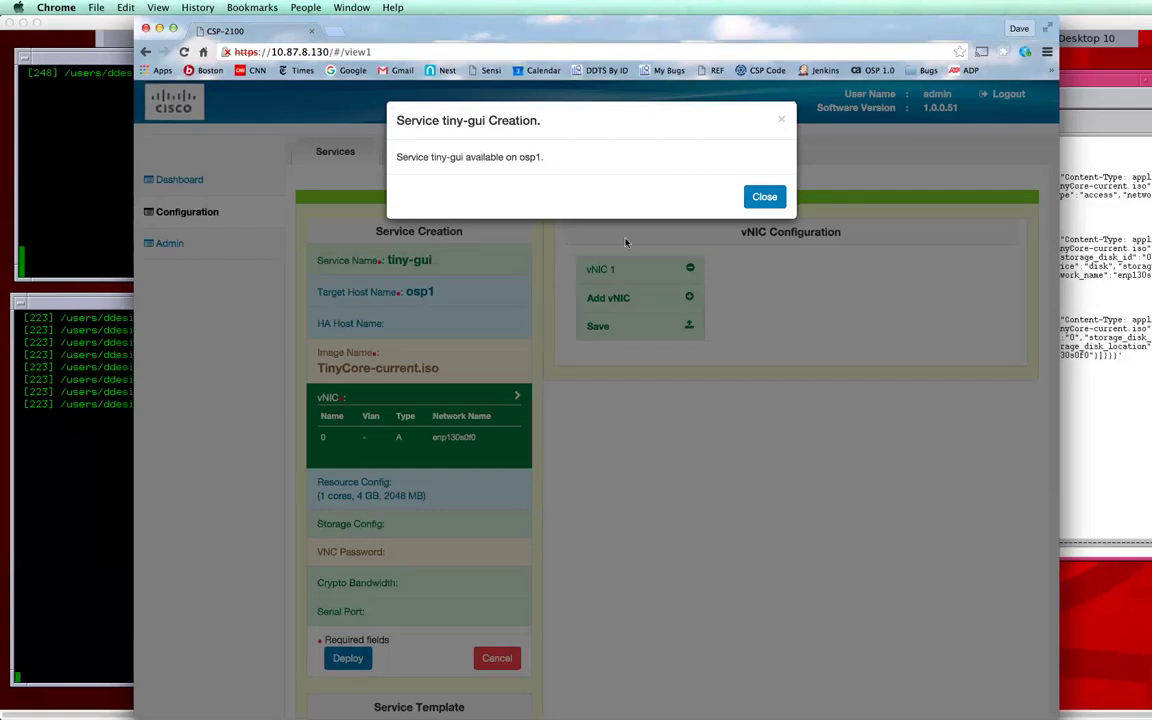
# Step: Dismiss the deployment success message and review tiny-gui's Action options without choosing one
pyautogui.click(763, 197)
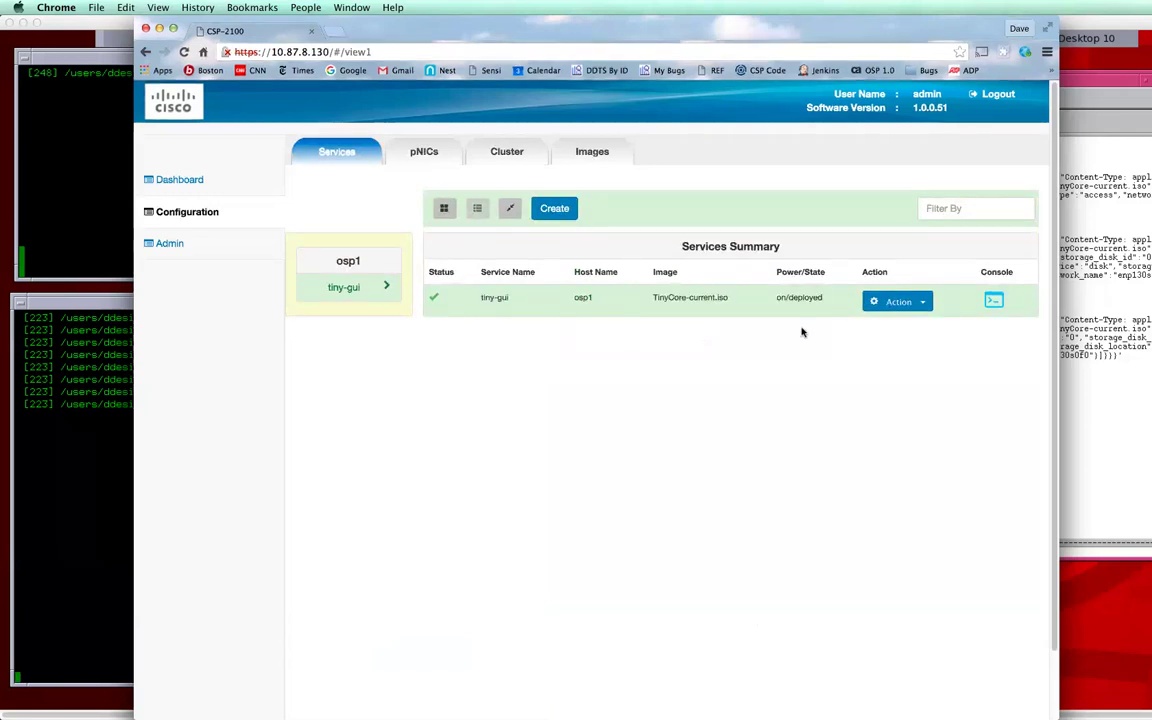
pyautogui.click(927, 306)
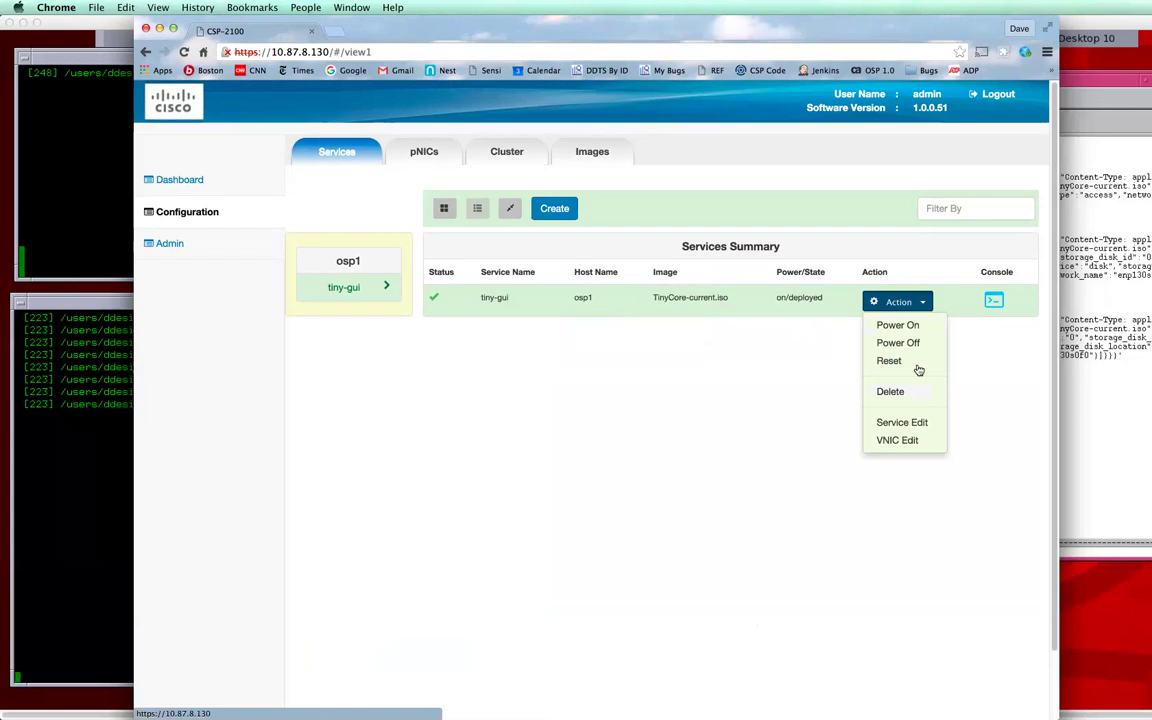
pyautogui.click(818, 584)
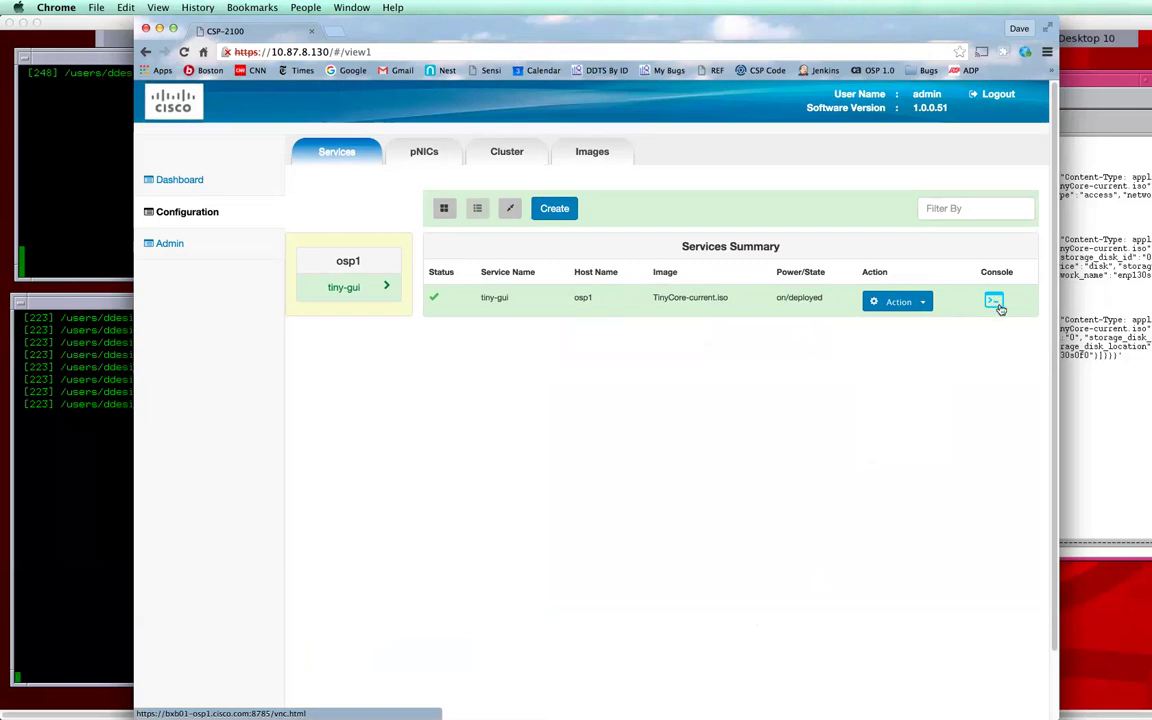
# Step: Connect to tiny-gui's noVNC console, boot TinyCore, and open a desktop terminal
pyautogui.click(994, 302)
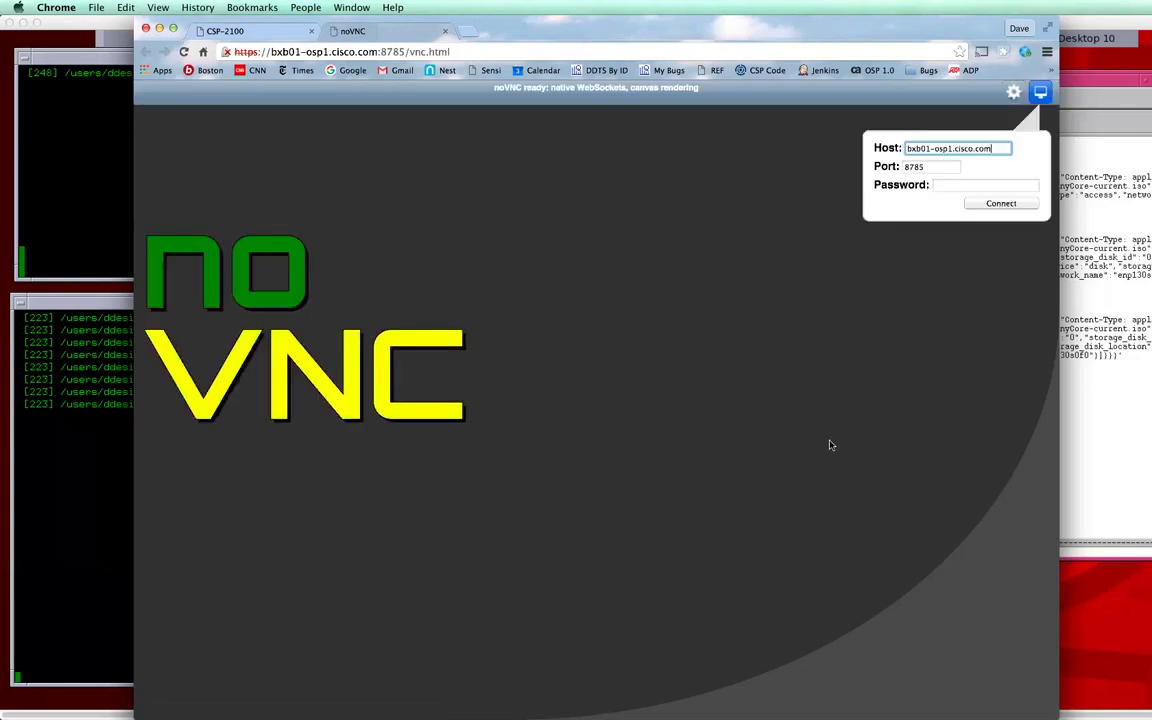
pyautogui.click(1000, 205)
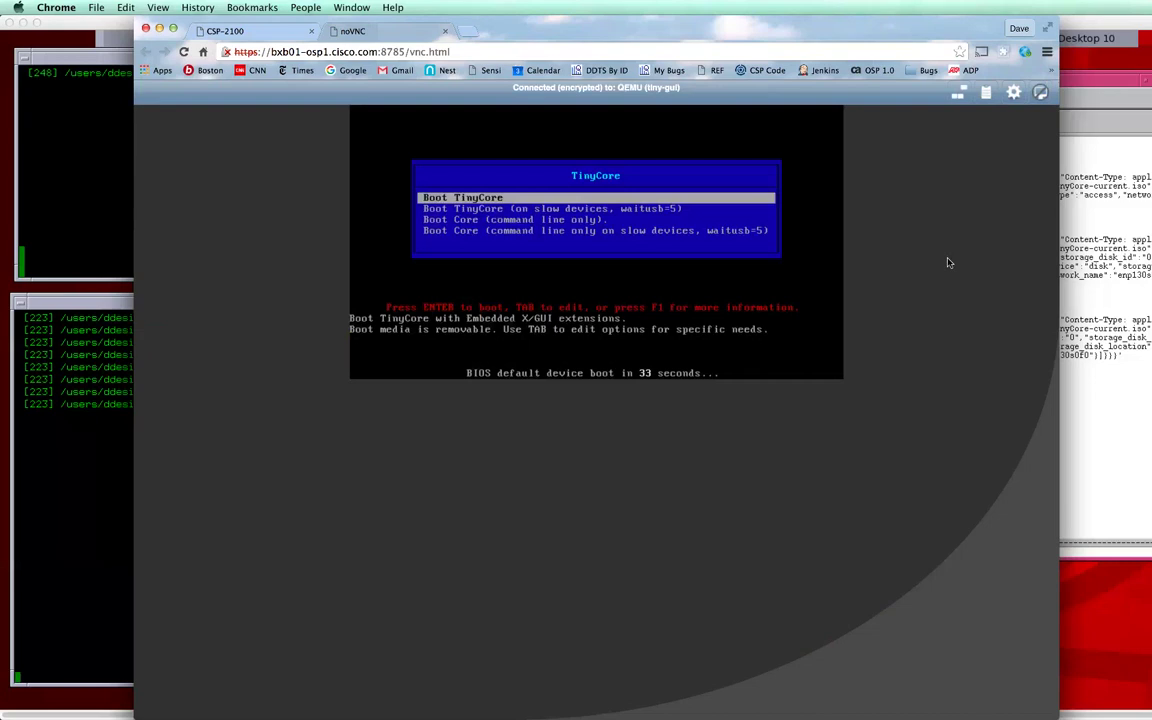
pyautogui.press('Return')
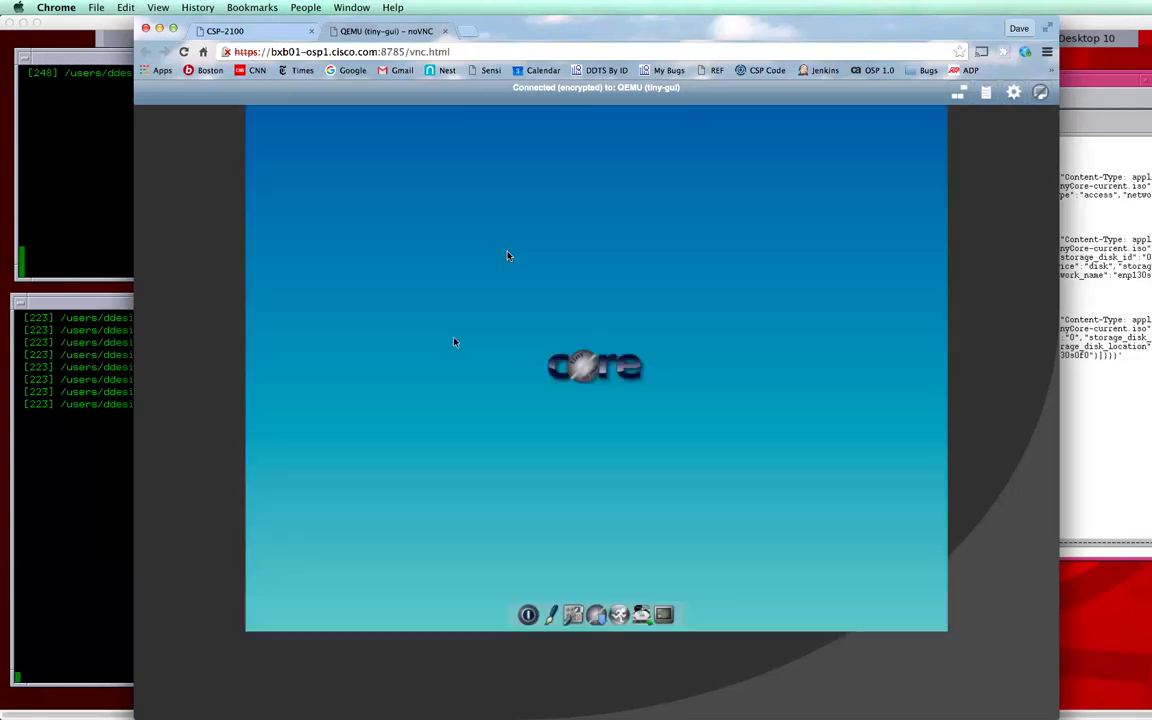
pyautogui.rightClick(507, 281)
pyautogui.moveTo(490, 344)
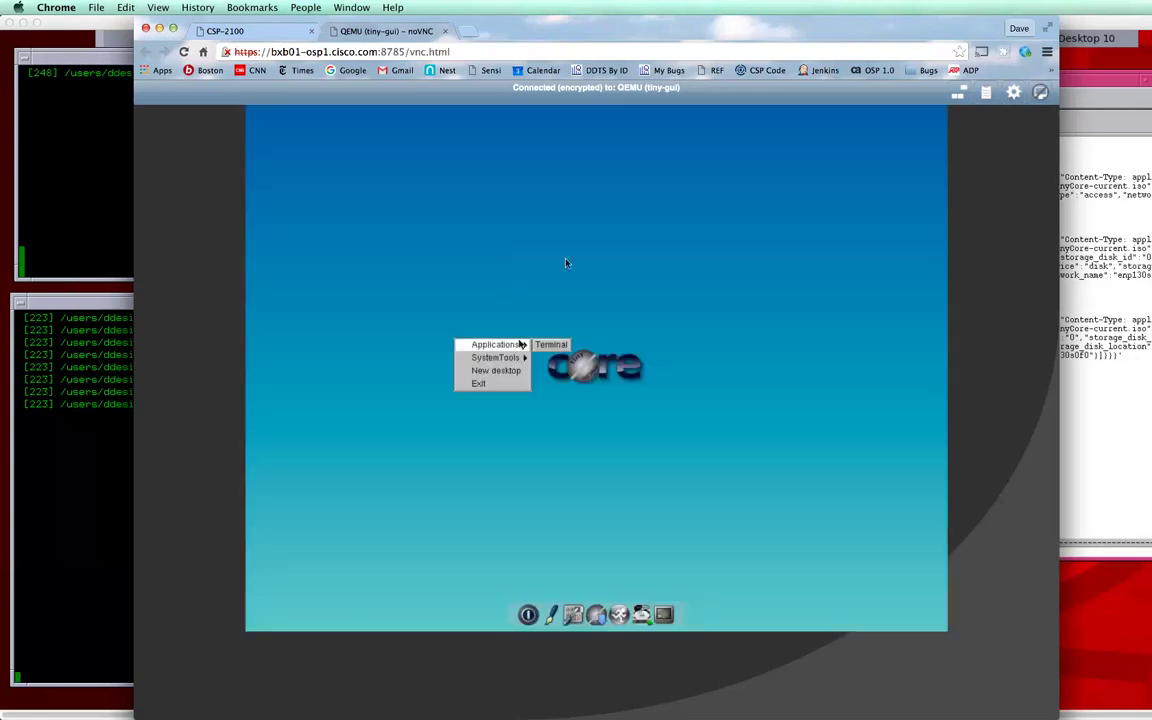
pyautogui.click(540, 344)
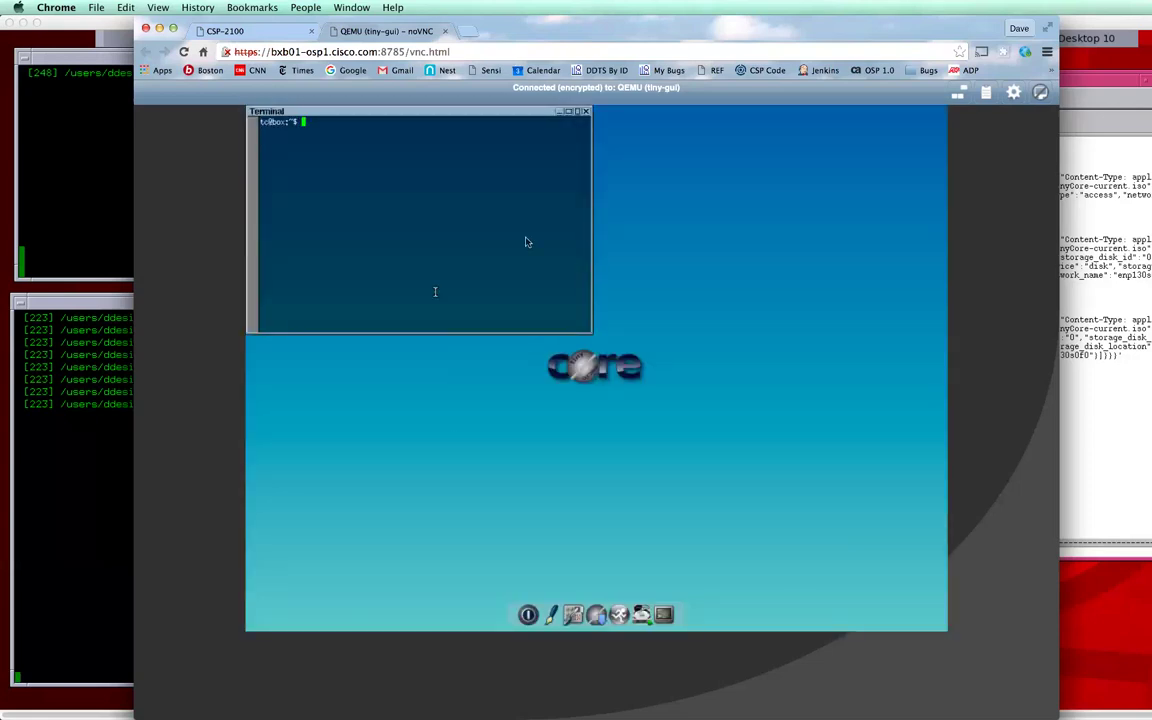
# Step: Run ls and pwd in the terminal, showing /home/tc, then close the console tab
pyautogui.press('Return')
pyautogui.write('ls')
pyautogui.press('Return')
pyautogui.write('pwd')
pyautogui.press('Return')
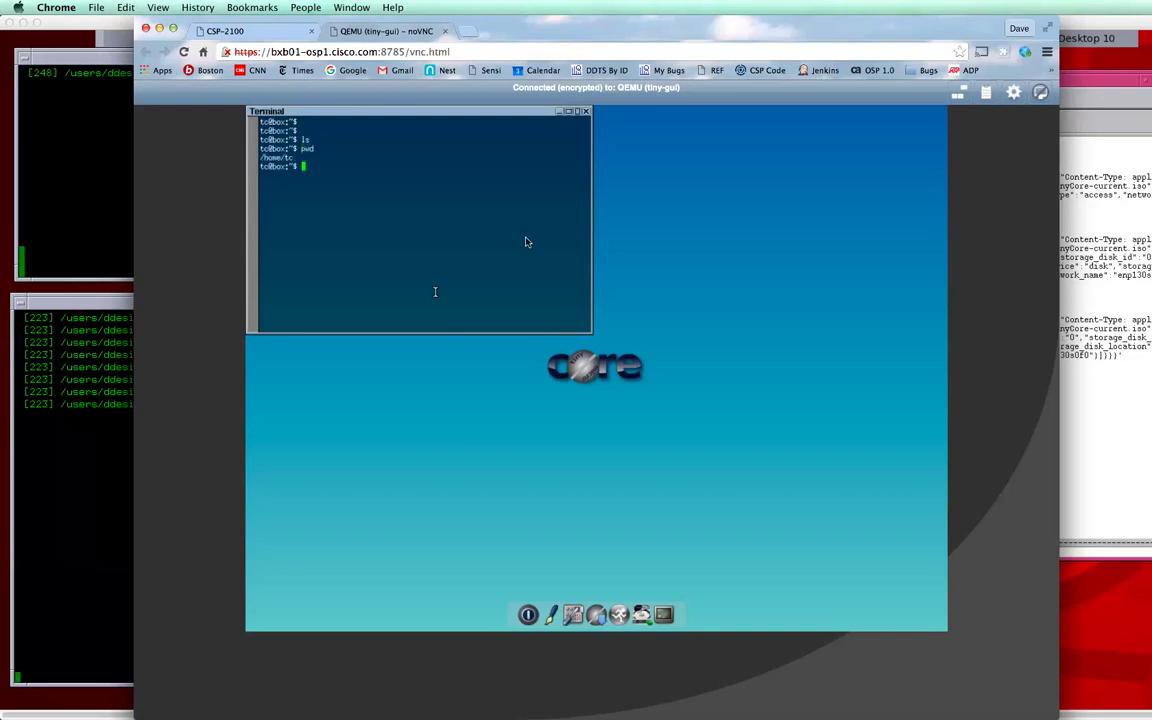
pyautogui.click(445, 35)
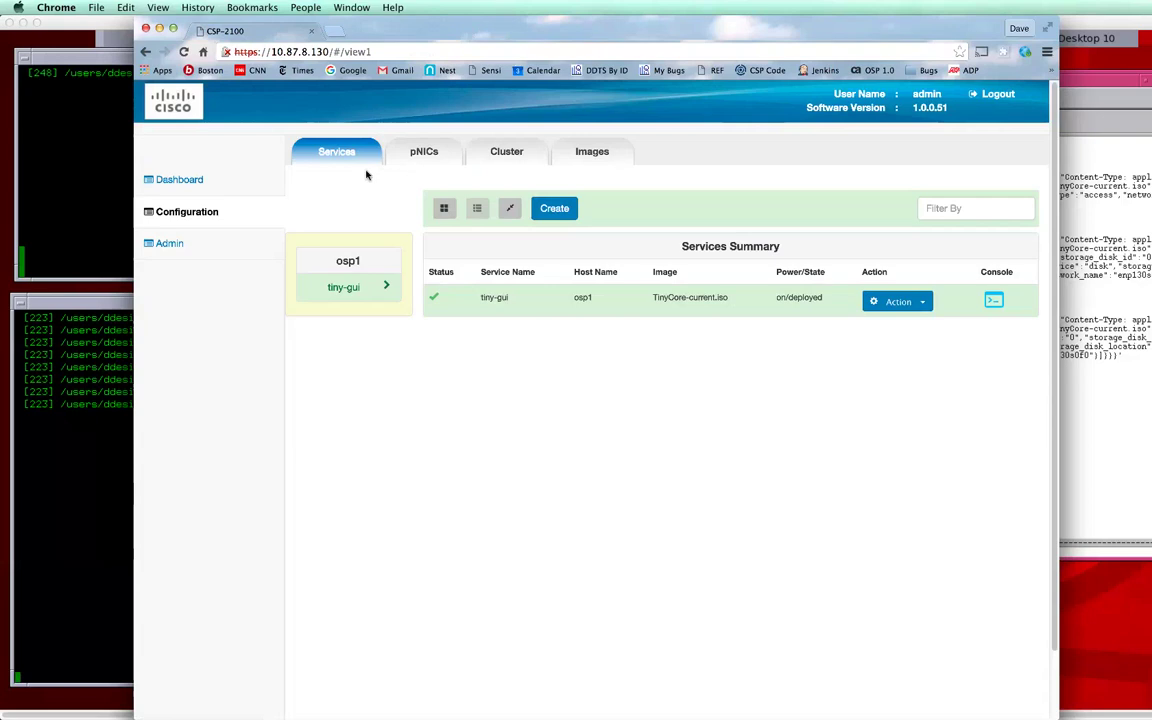
# Step: Show the Dashboard's Services View with tiny-gui's transmit and receive rates on osp1
pyautogui.click(190, 184)
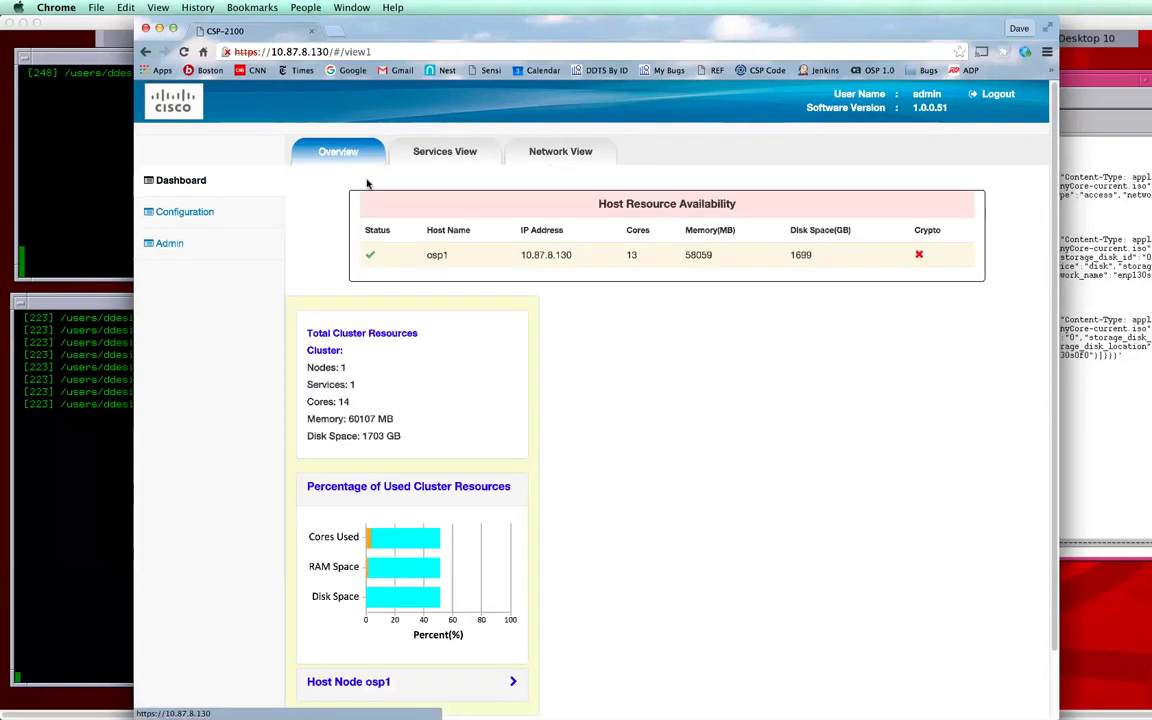
pyautogui.click(421, 163)
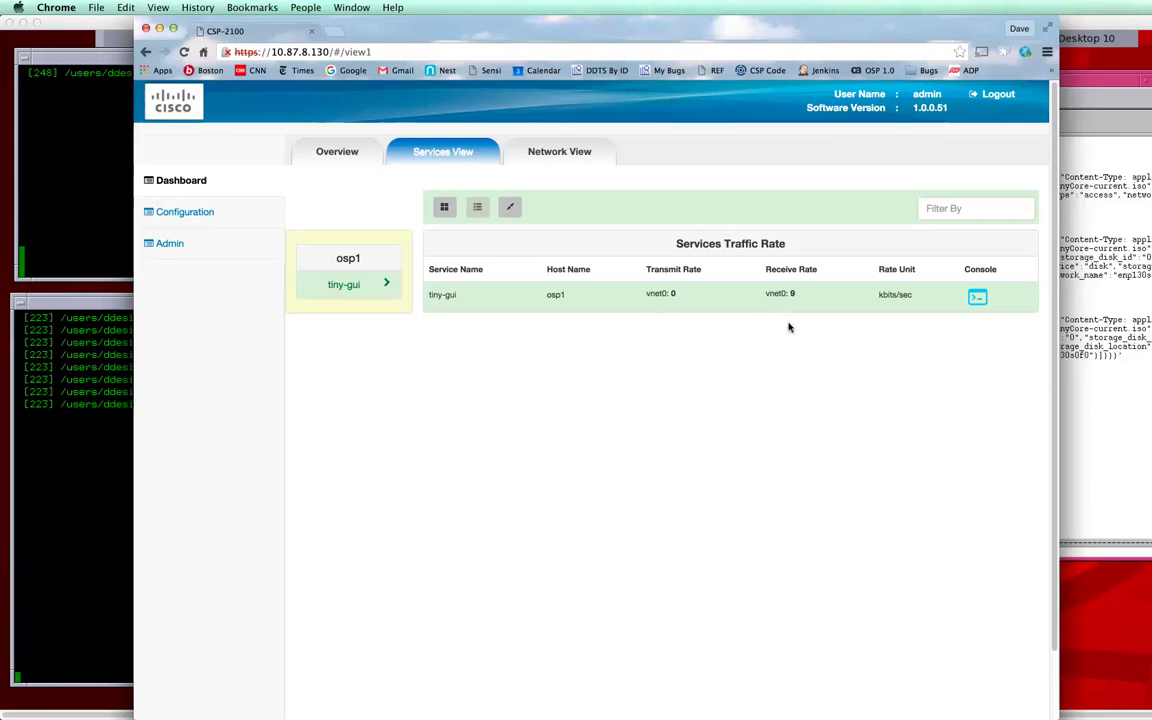
# Step: Open tiny-gui's detail card and browse its VNIC, serial port and storage sections
pyautogui.click(445, 208)
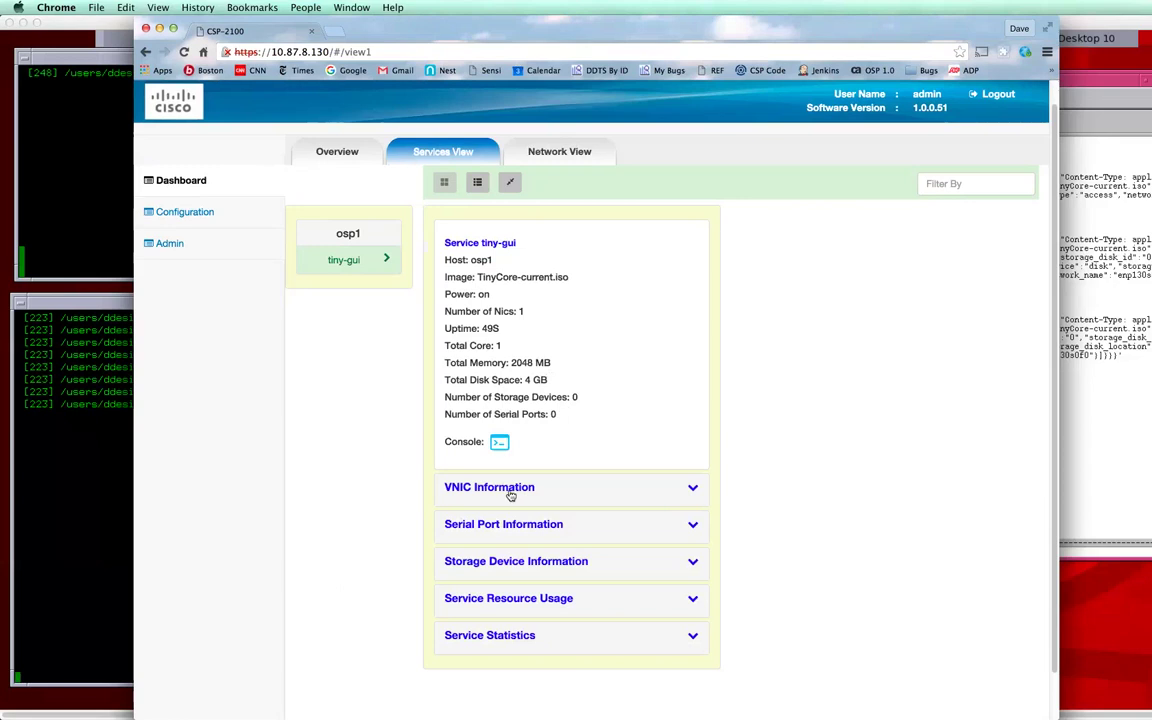
pyautogui.click(508, 491)
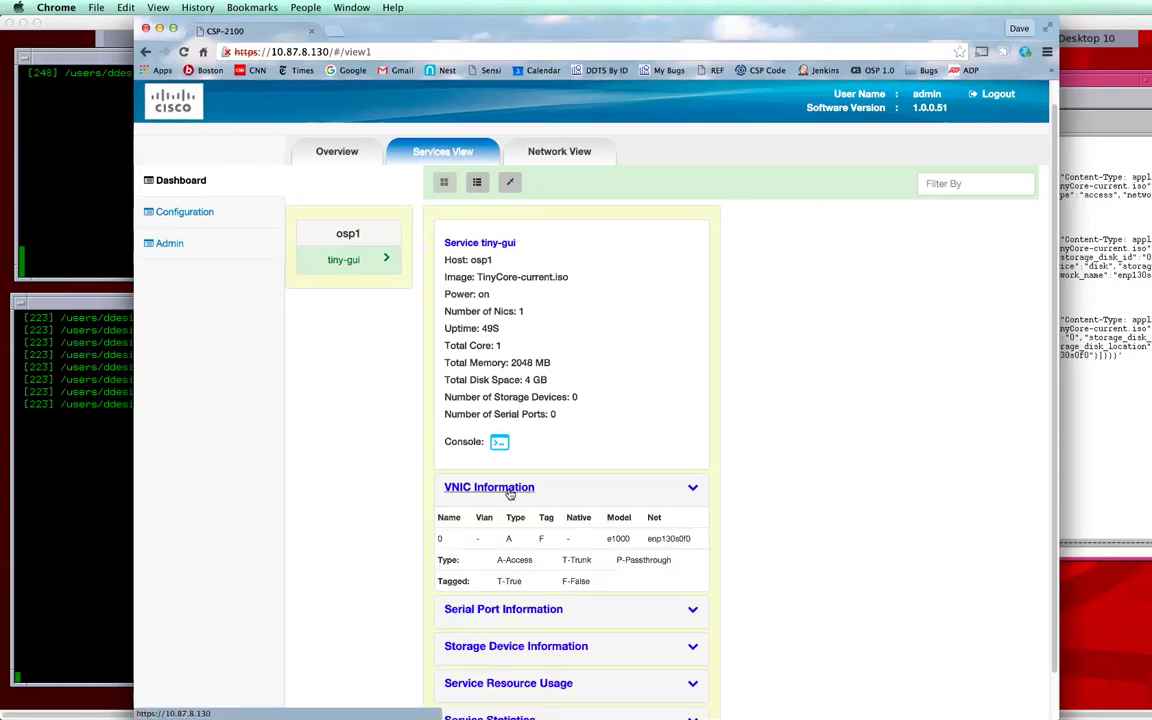
pyautogui.click(509, 492)
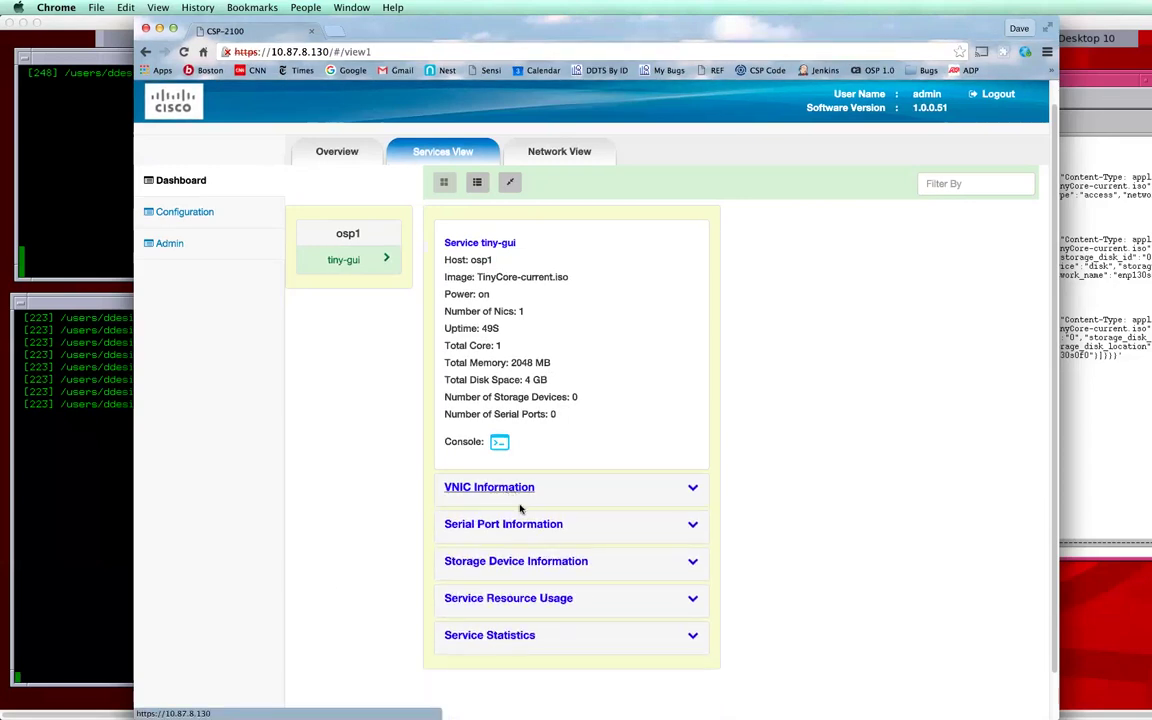
pyautogui.click(526, 528)
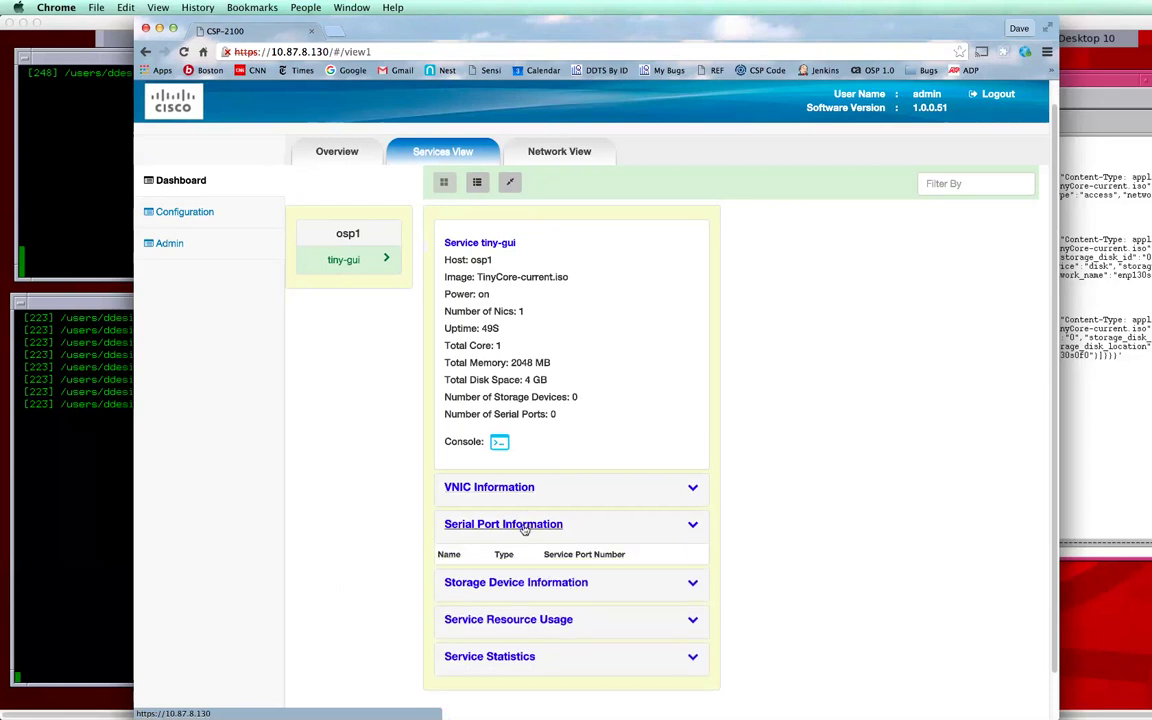
pyautogui.click(524, 525)
pyautogui.click(517, 561)
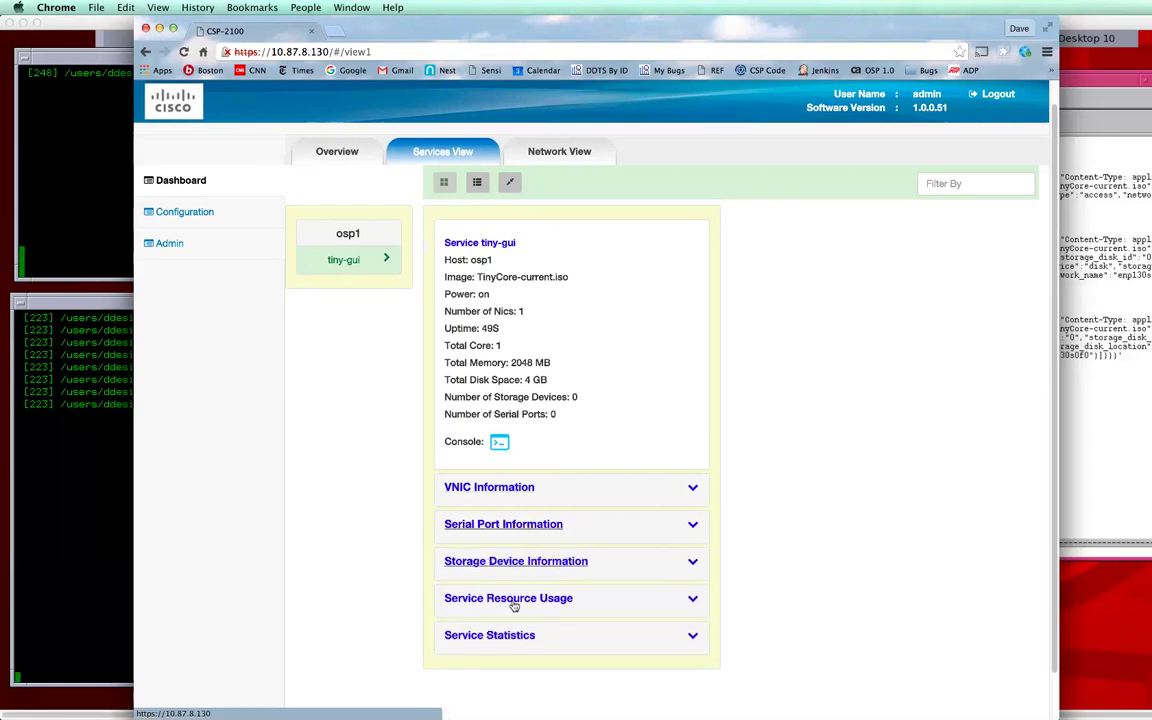
# Step: Inspect the resource usage bars and expand Service Statistics to see vnet0 bandwidth
pyautogui.click(512, 600)
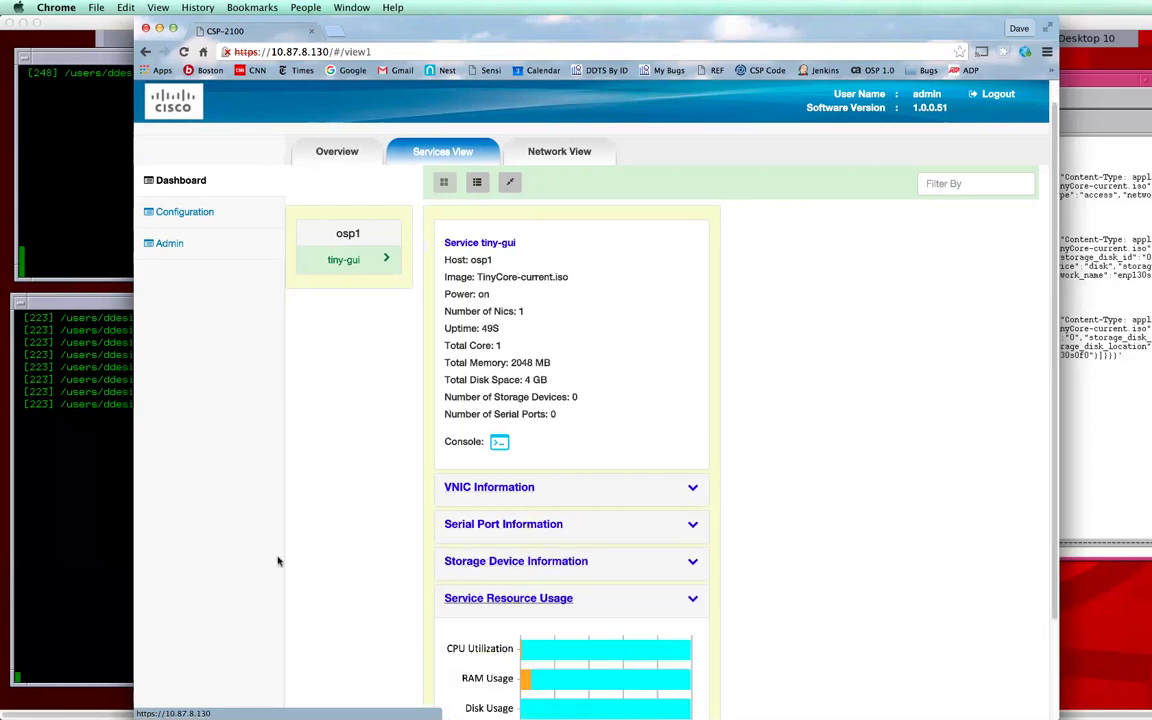
pyautogui.scroll(-2, 447, 595)
pyautogui.moveTo(527, 568)
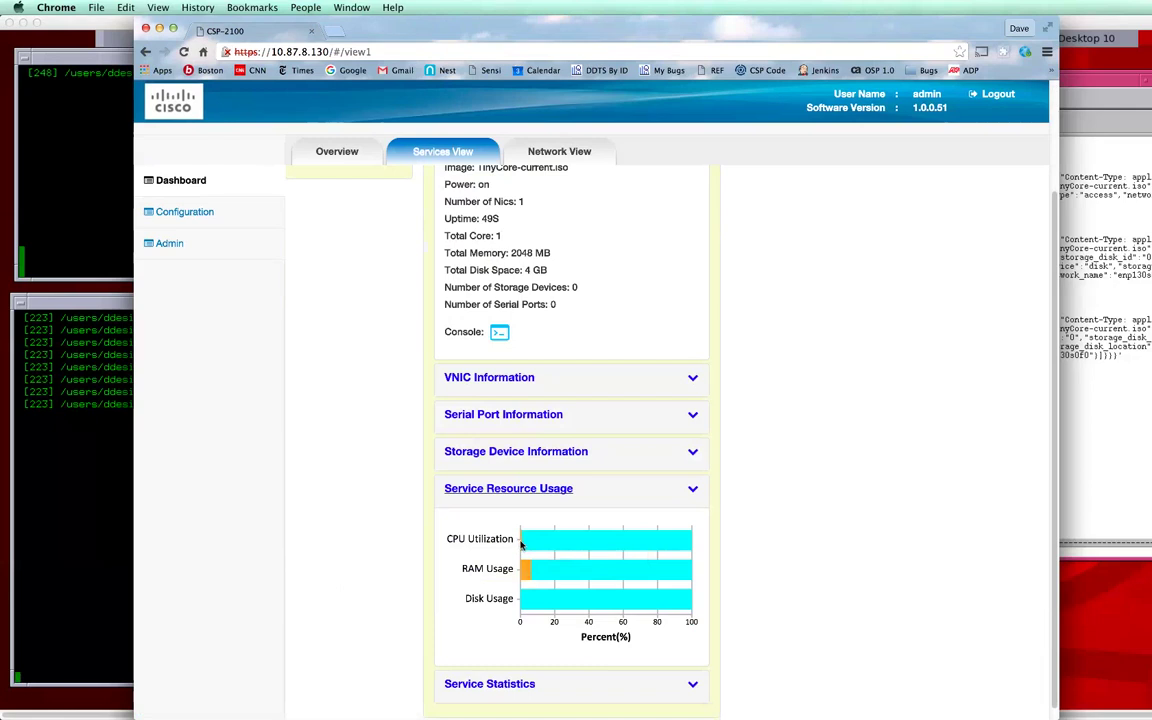
pyautogui.moveTo(521, 542)
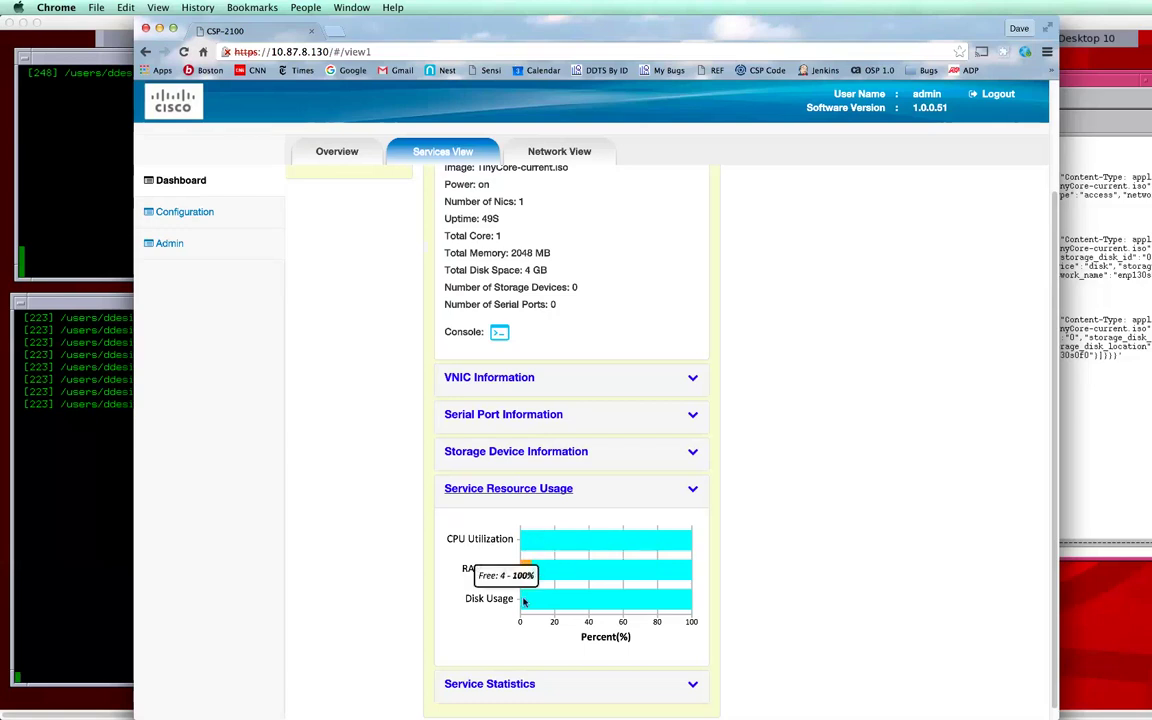
pyautogui.scroll(-1, 367, 527)
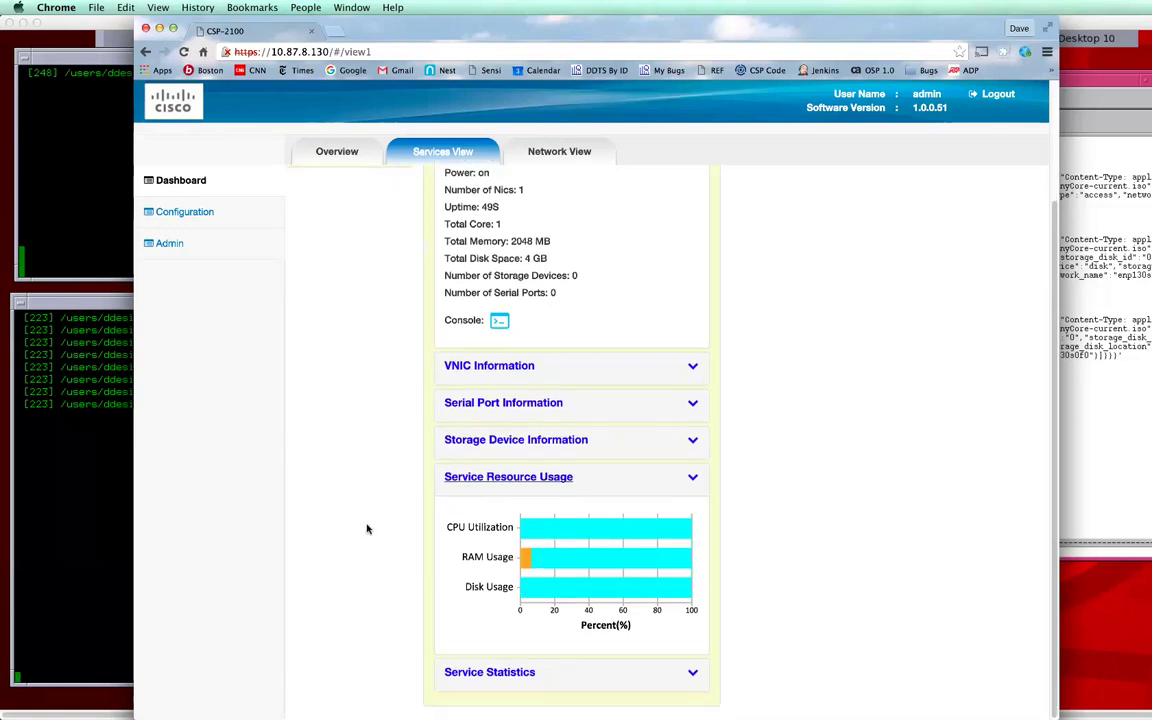
pyautogui.click(489, 672)
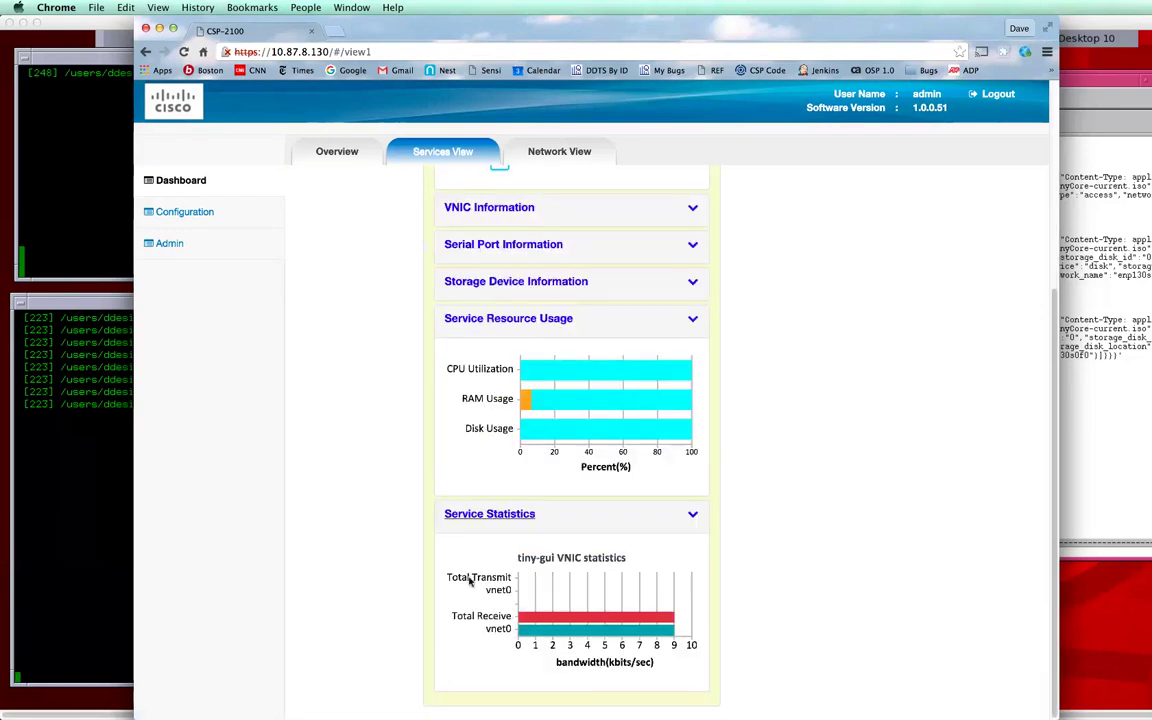
pyautogui.scroll(5, 404, 396)
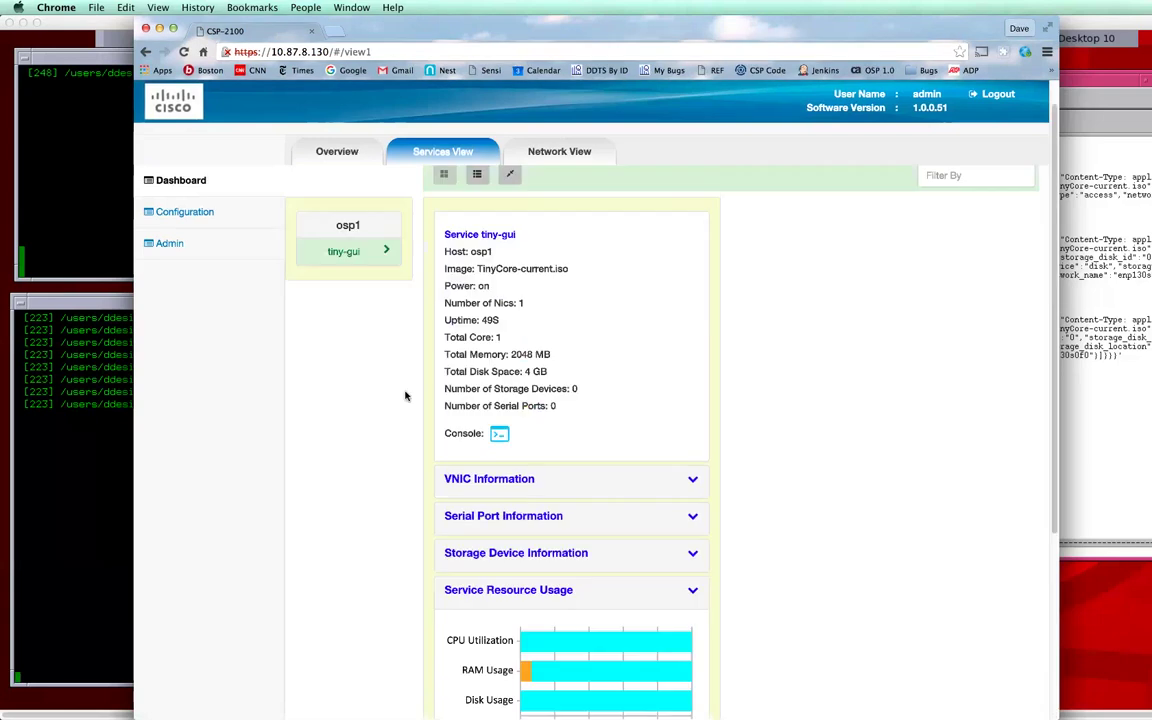
# Step: View enp130s0f0 PNIC statistics for osp1, then return to the Configuration Services Summary
pyautogui.click(588, 152)
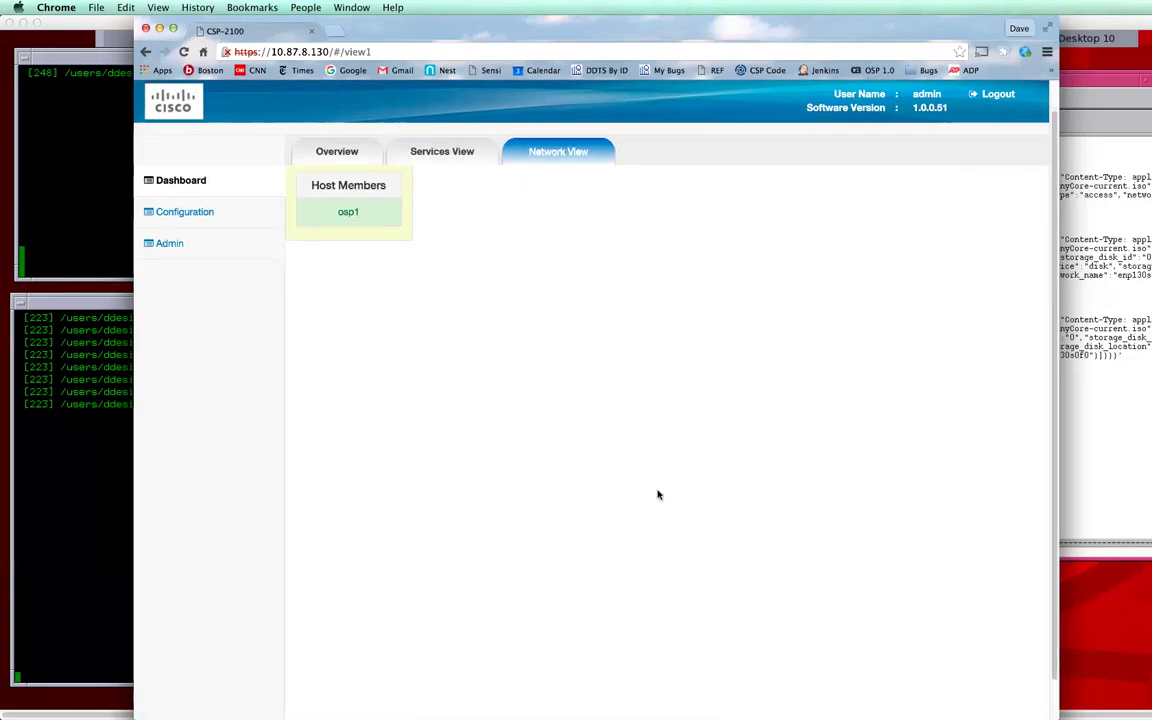
pyautogui.click(352, 216)
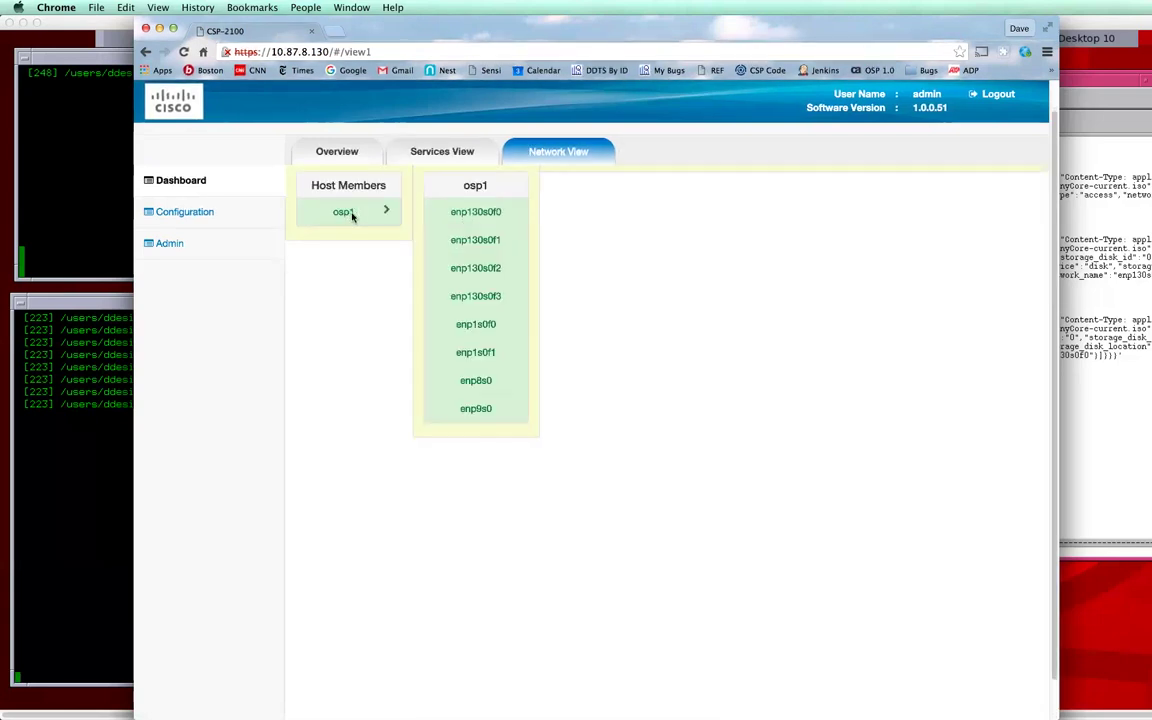
pyautogui.click(458, 213)
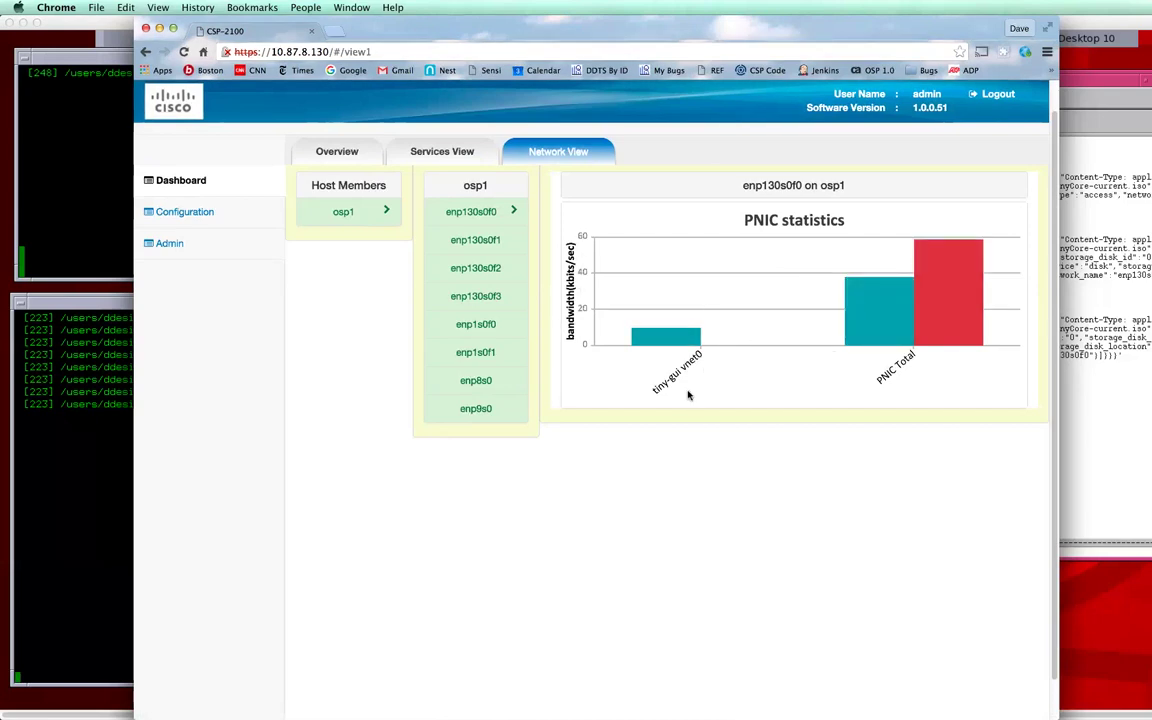
pyautogui.click(191, 214)
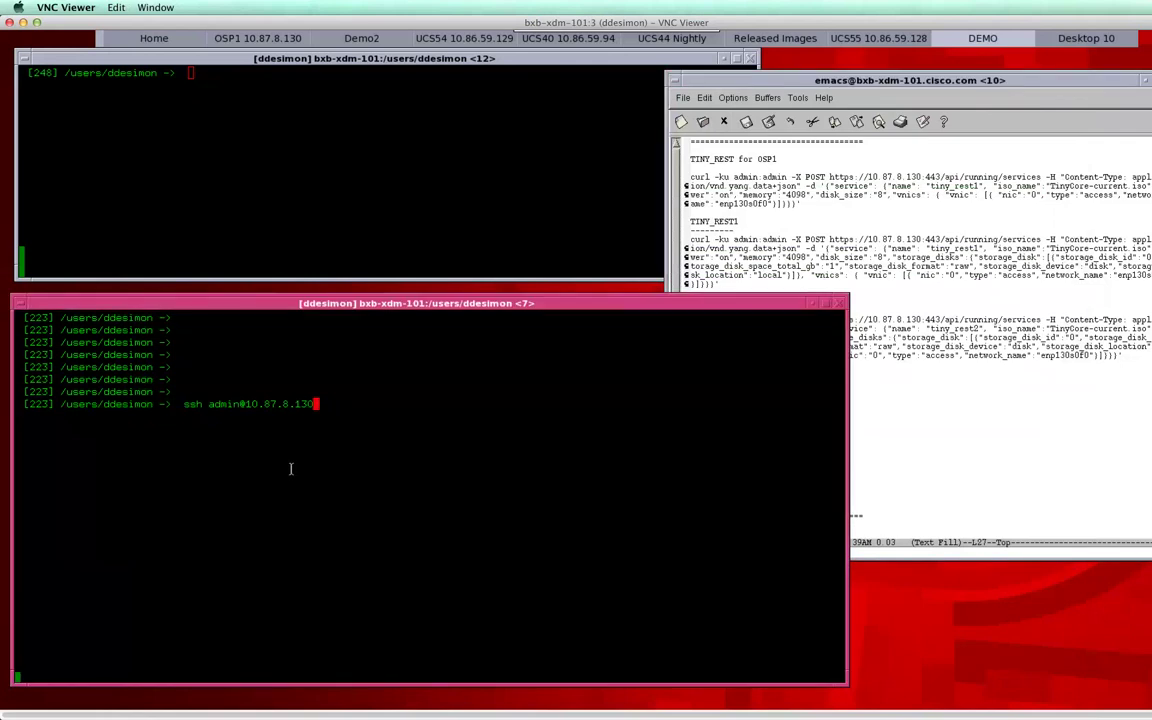
# Step: SSH into osp1 as admin at 10.87.8.130 and page through show running-config
pyautogui.press('Return')
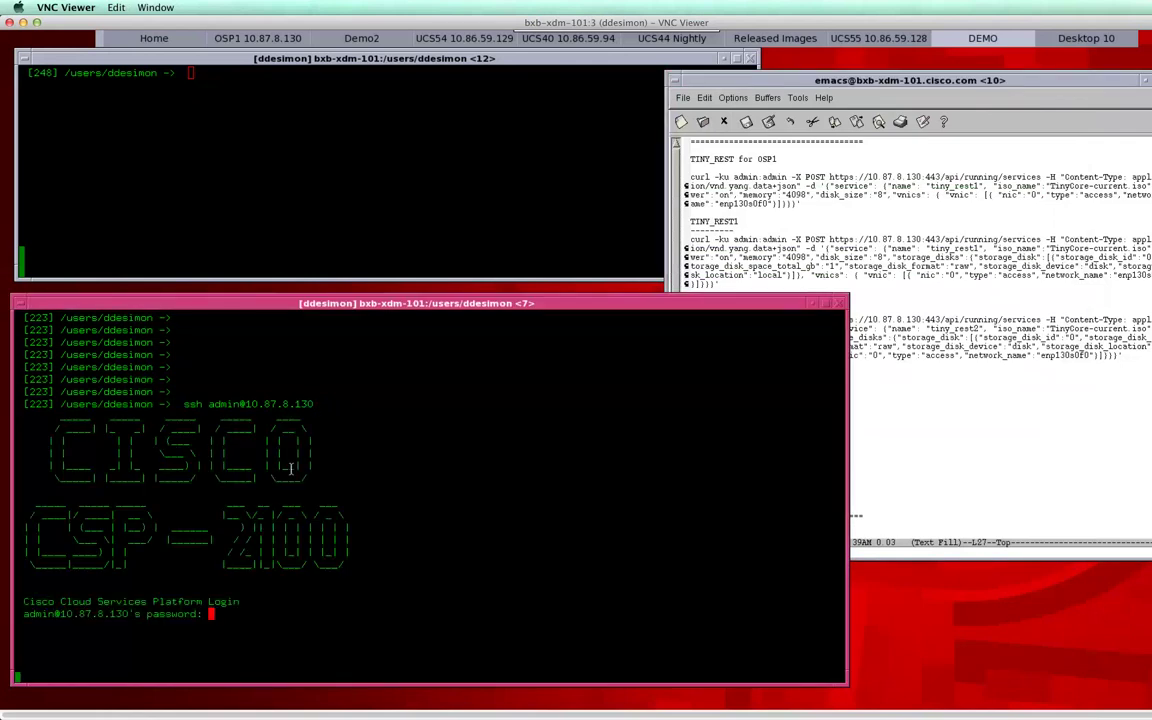
pyautogui.press('Return')
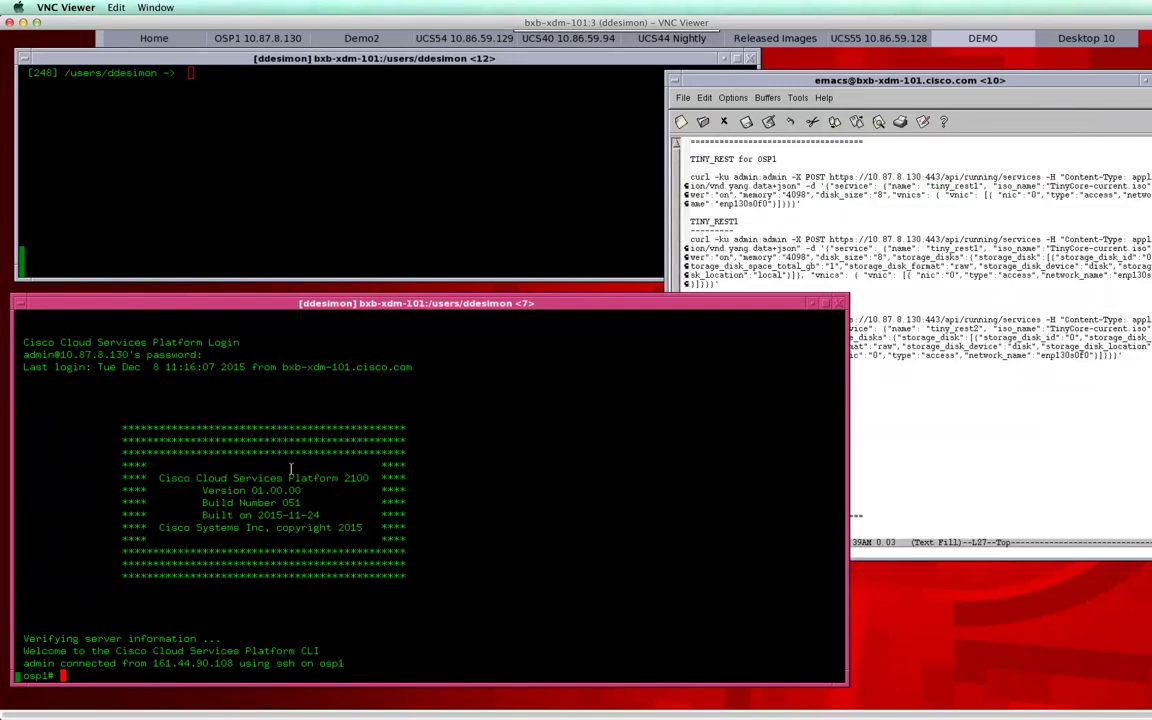
pyautogui.write('show running-config')
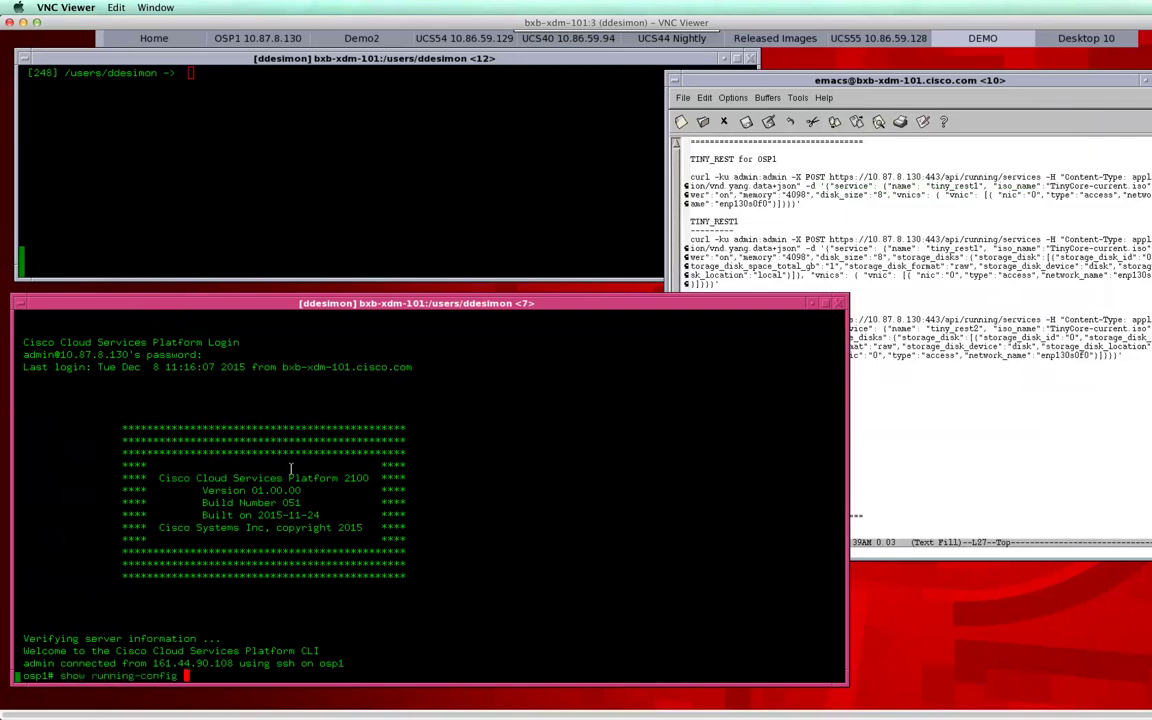
pyautogui.press('Return')
pyautogui.press('space')
pyautogui.press('space')
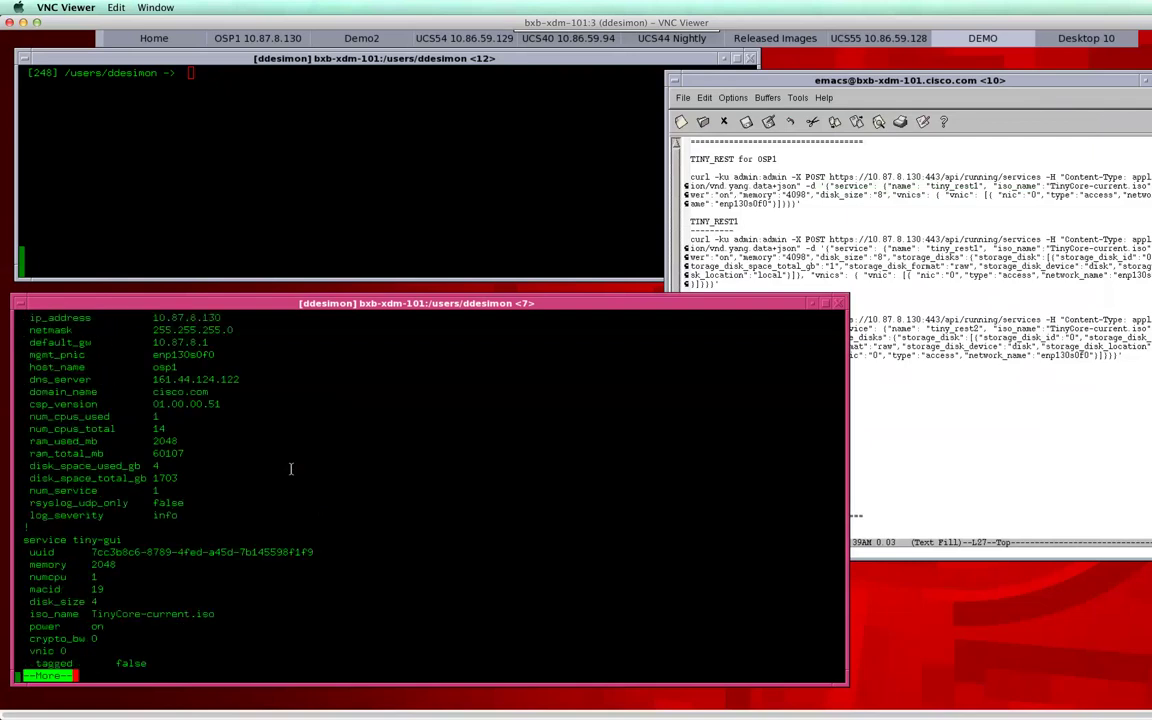
# Step: Run show service and show running-config service to view tiny-gui's configuration
pyautogui.write('qshow service')
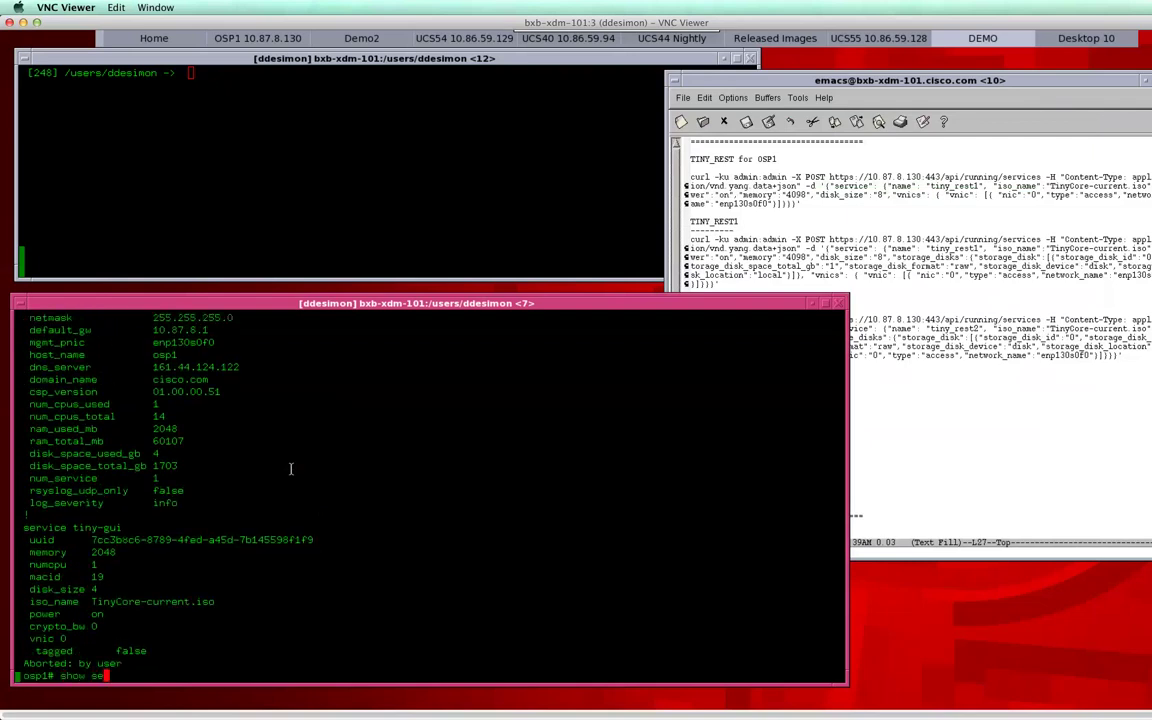
pyautogui.press('Return')
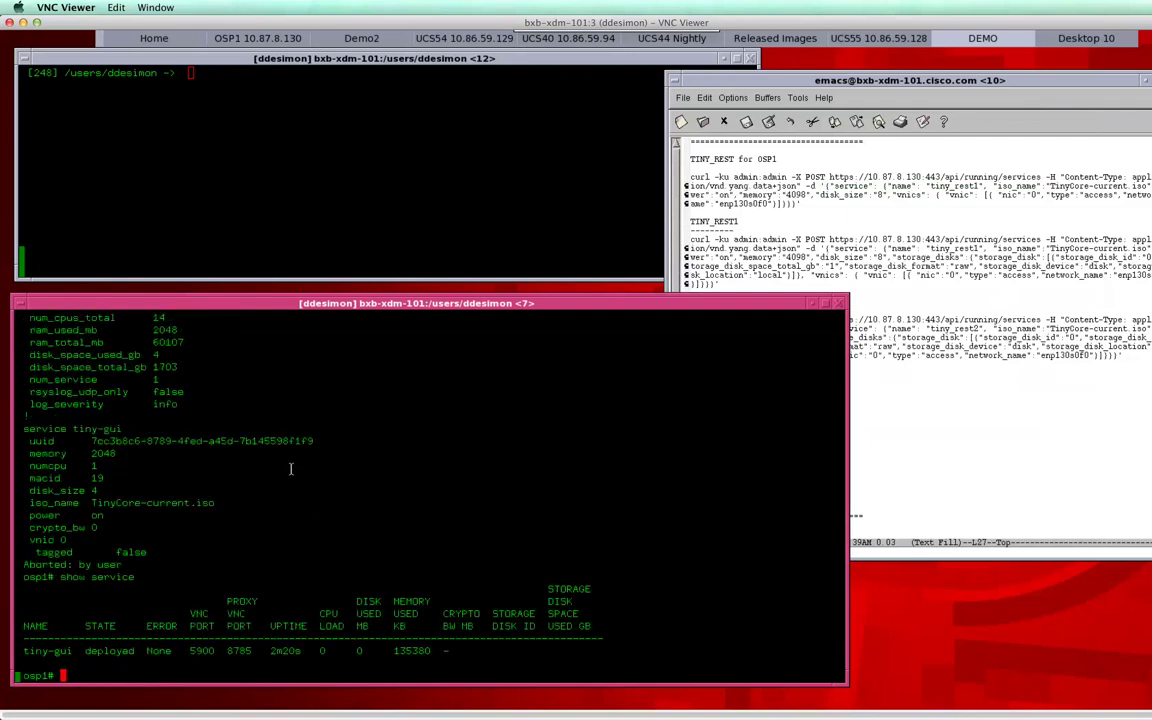
pyautogui.write('show running-config ')
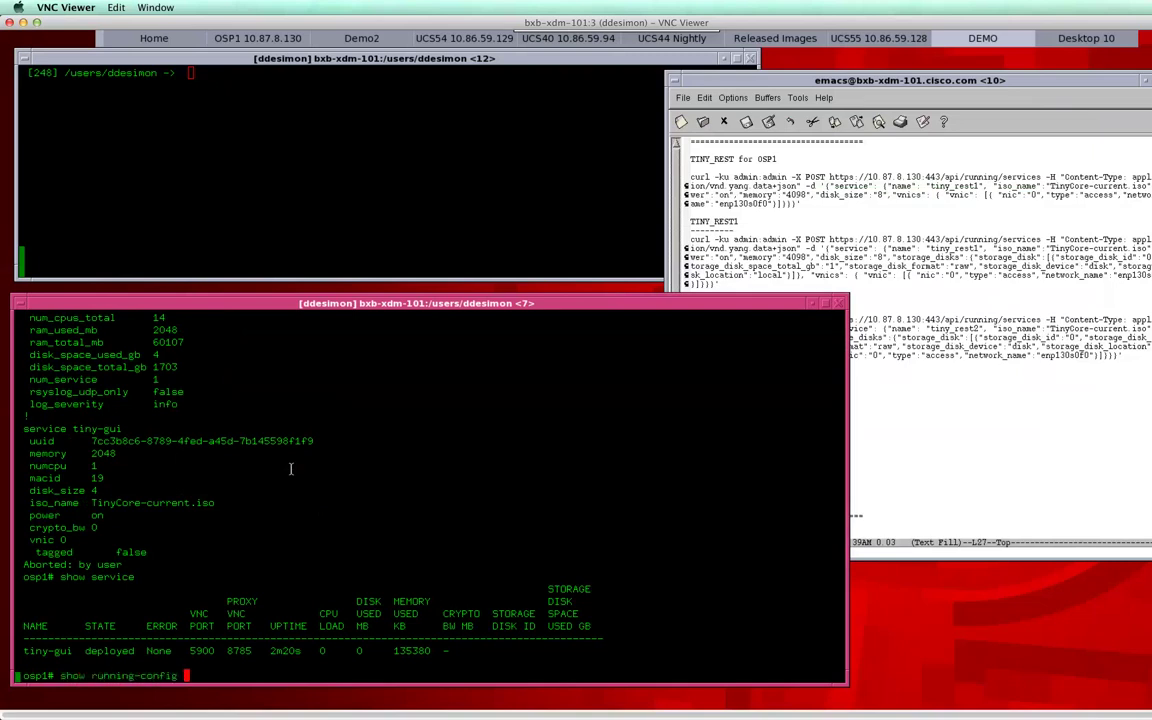
pyautogui.write('service')
pyautogui.press('Return')
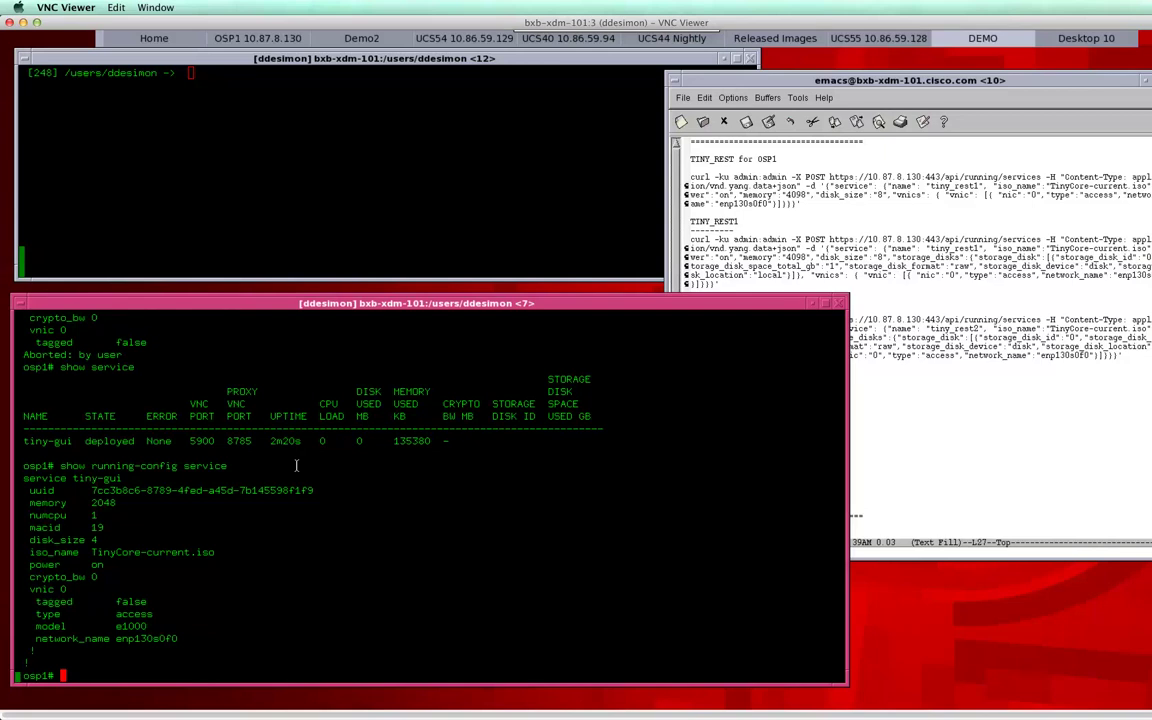
# Step: In config mode, create service tiny-cli by pasting and editing the tiny-gui service line
pyautogui.write('conf t')
pyautogui.press('Return')
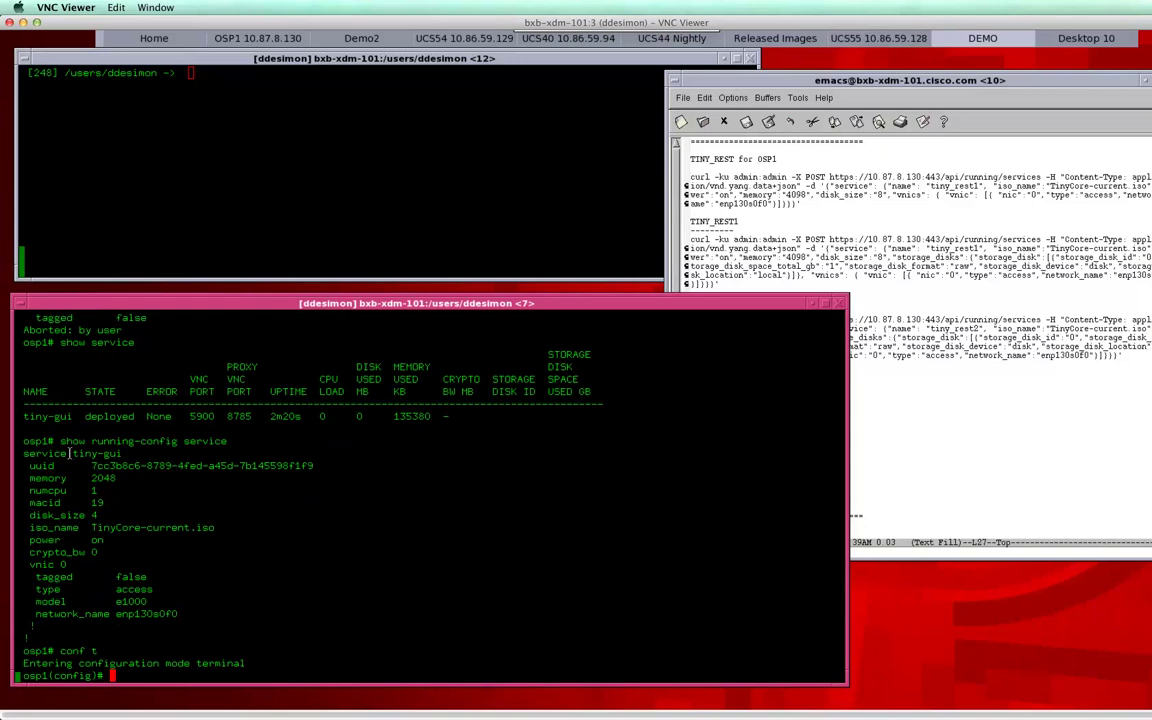
pyautogui.tripleClick(96, 453)
pyautogui.middleClick(96, 453)
pyautogui.press('BackSpace')
pyautogui.press('BackSpace')
pyautogui.press('BackSpace')
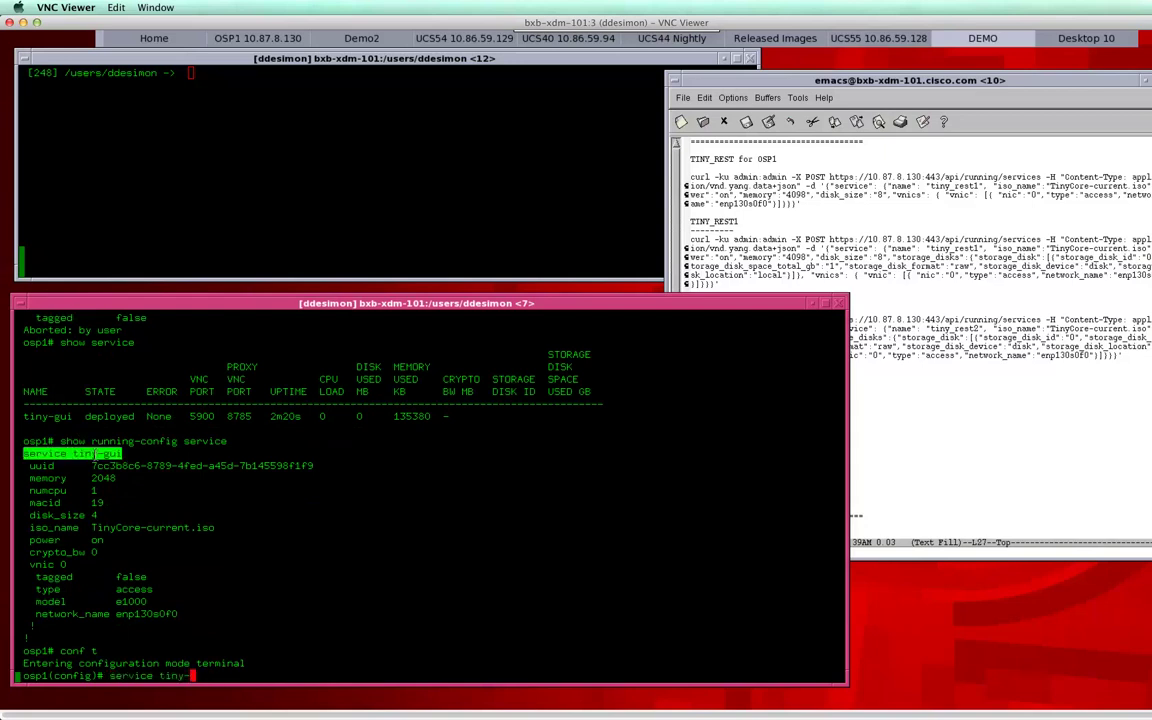
pyautogui.write('cli')
pyautogui.press('Return')
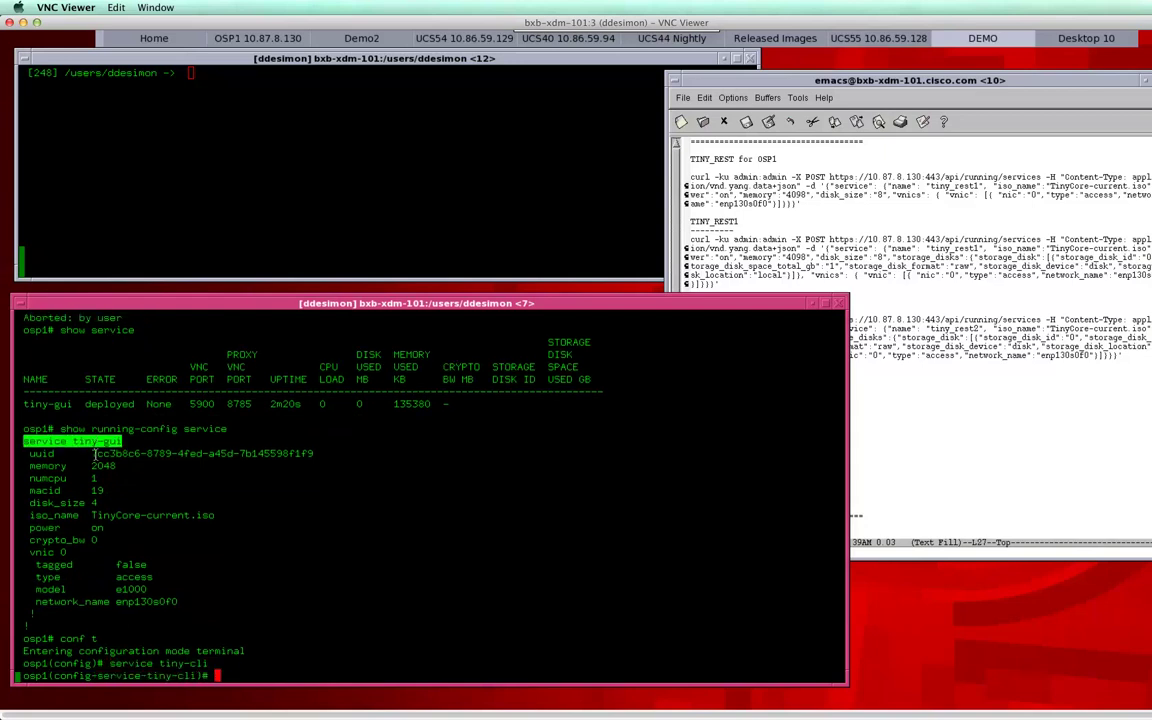
# Step: Paste tiny-gui's memory through network_name settings into tiny-cli, commit, and end
pyautogui.tripleClick(40, 455)
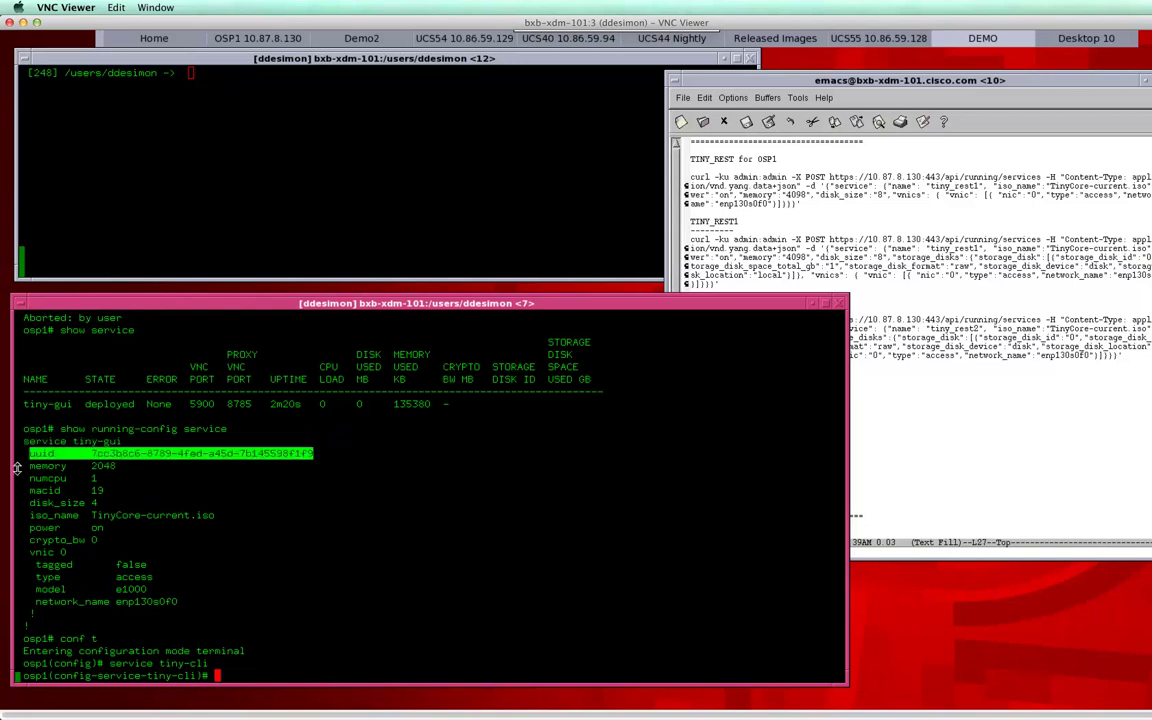
pyautogui.moveTo(23, 465); pyautogui.dragTo(72, 589)
pyautogui.middleClick(325, 541)
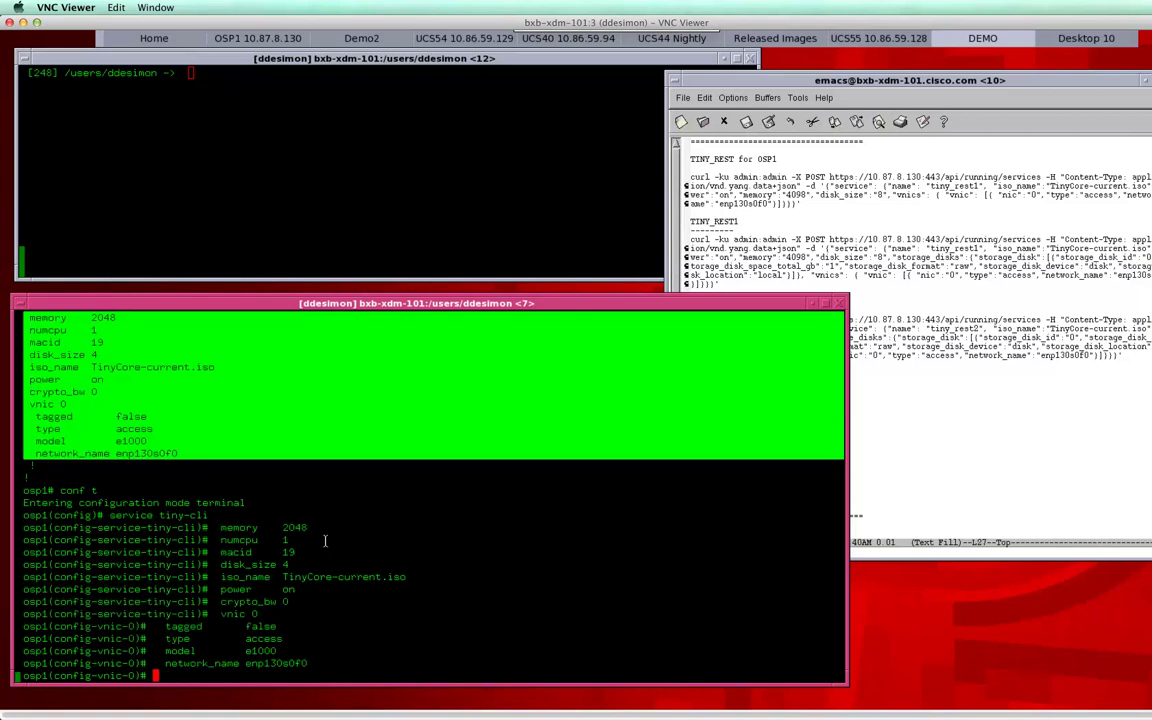
pyautogui.write('commit')
pyautogui.press('Return')
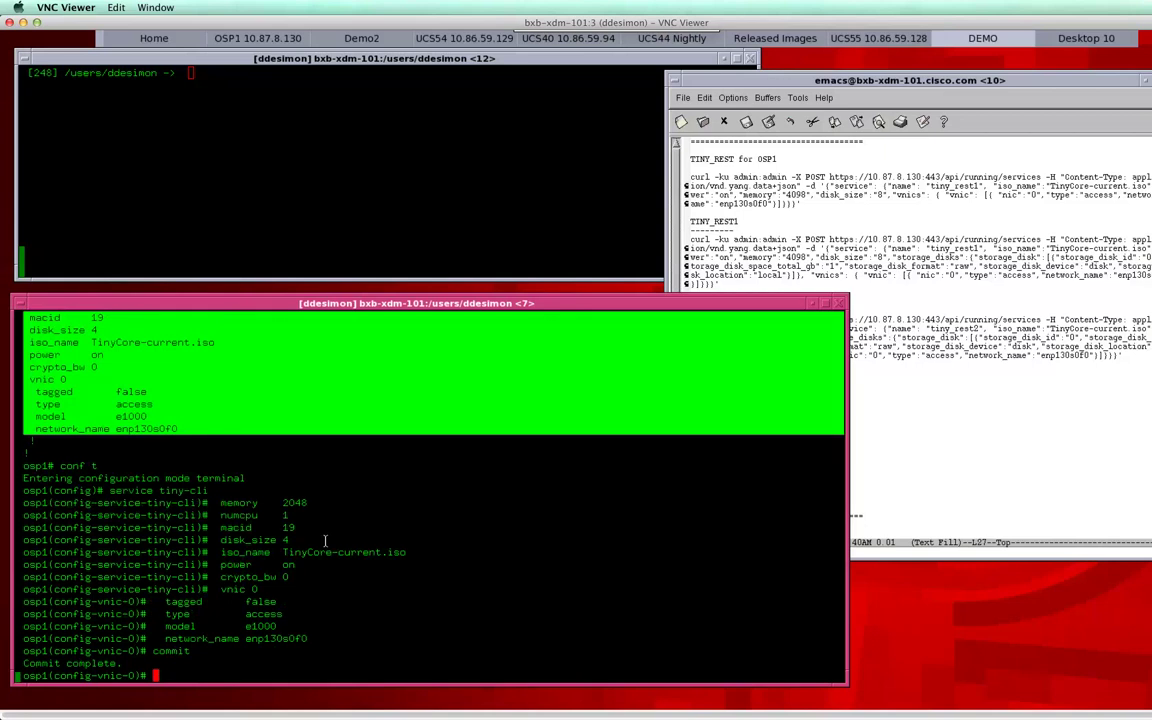
pyautogui.write('end')
pyautogui.press('Return')
# Step: Run show service and highlight the deployed tiny-cli and tiny-gui rows
pyautogui.press('Return')
pyautogui.press('Return')
pyautogui.write('show ')
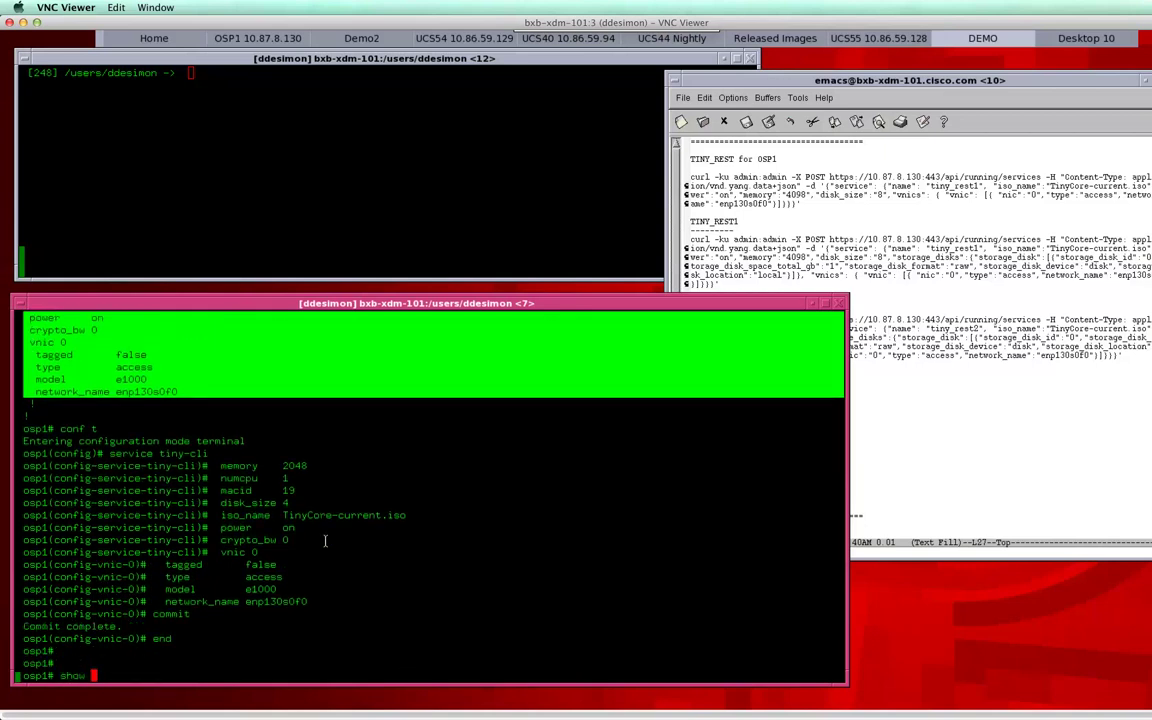
pyautogui.write('service')
pyautogui.press('Return')
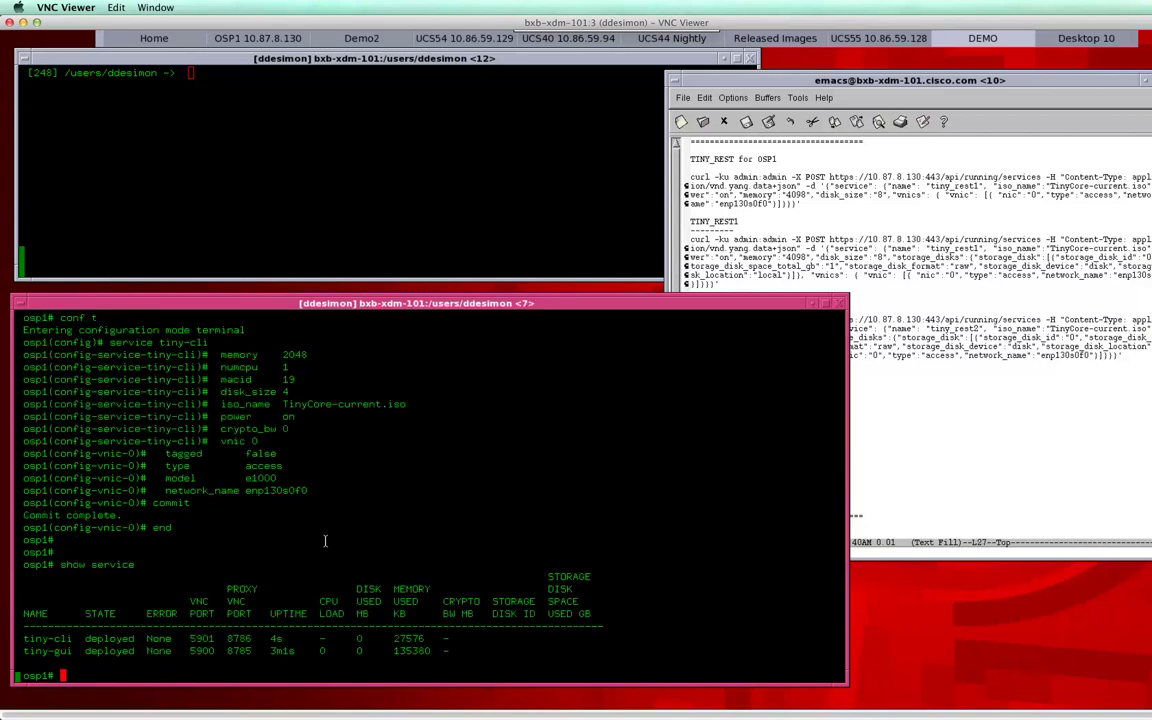
pyautogui.doubleClick(56, 651)
pyautogui.moveTo(56, 651); pyautogui.dragTo(116, 640)
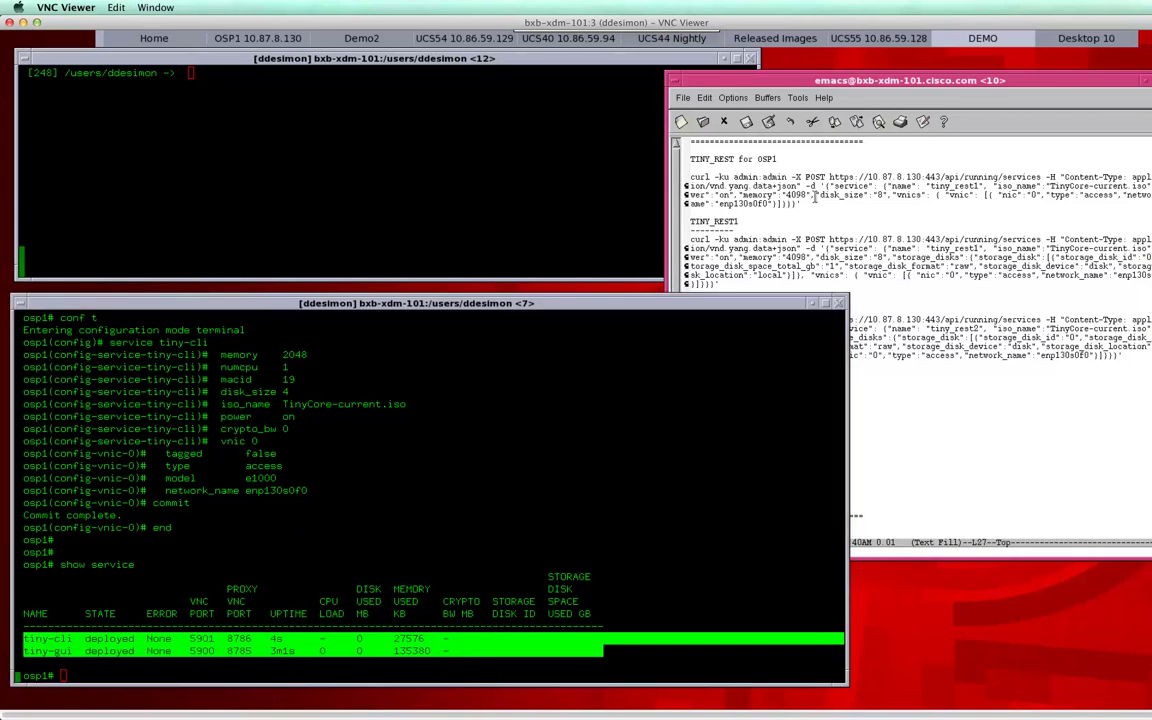
# Step: Copy the TINY_REST for OSP1 curl command from the emacs notes into the top xterm
pyautogui.click(234, 143)
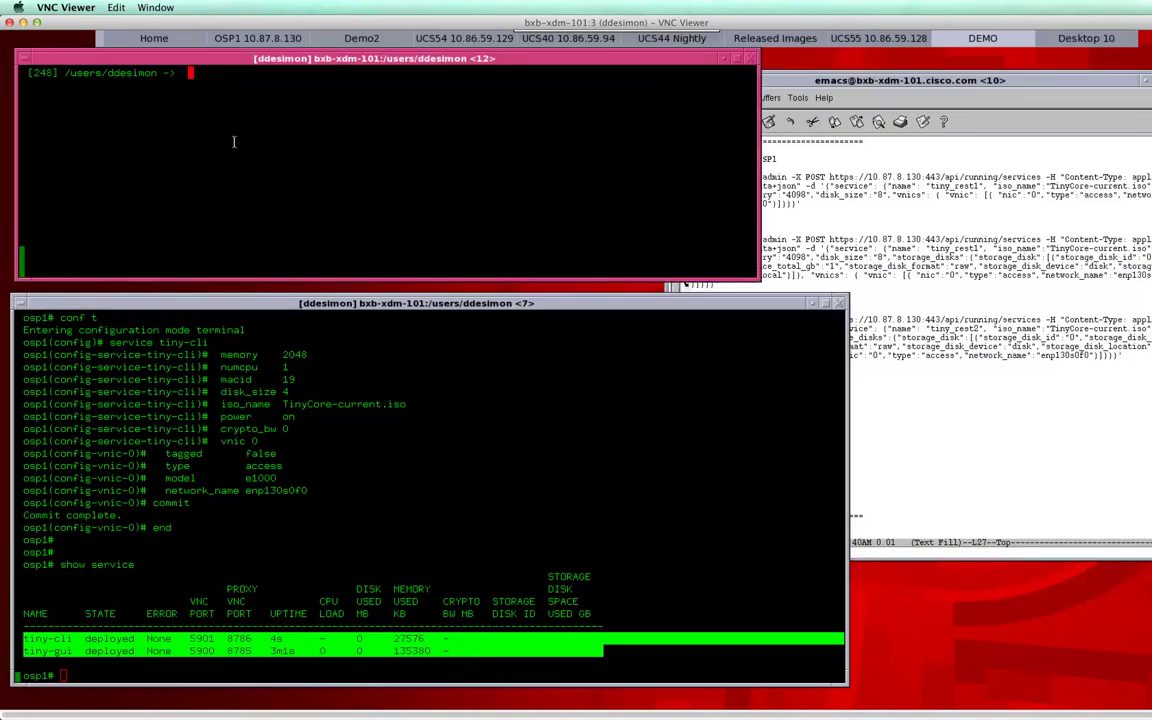
pyautogui.click(790, 170)
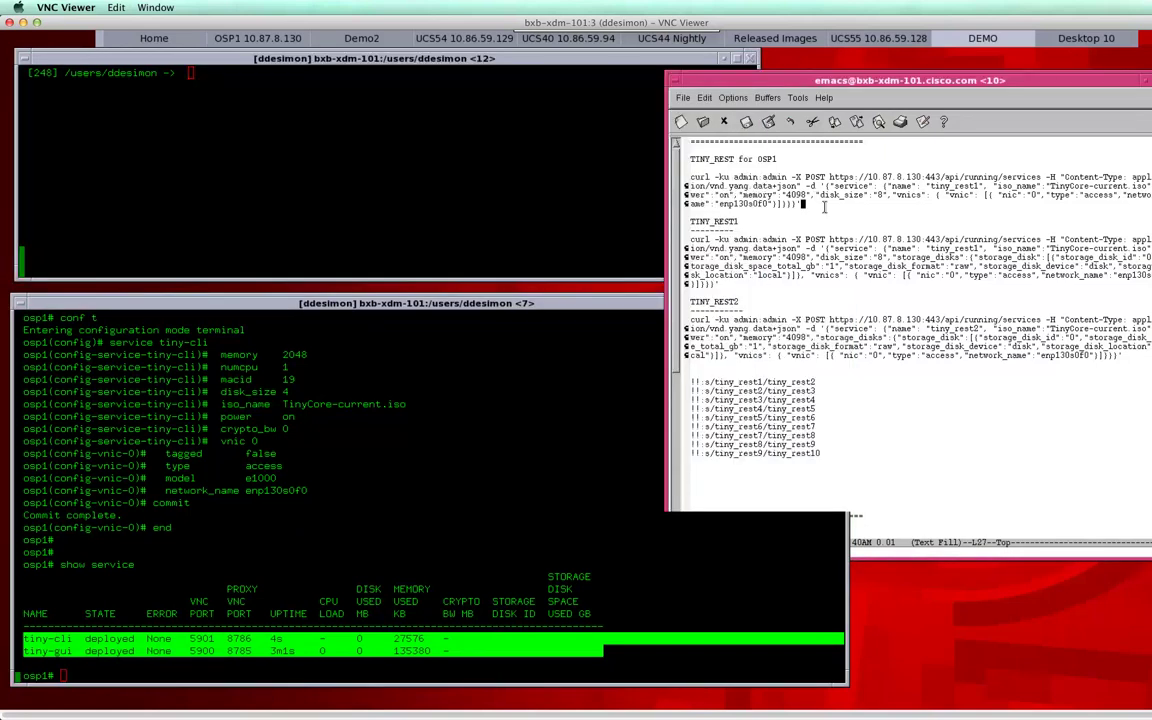
pyautogui.tripleClick(707, 160)
pyautogui.moveTo(707, 160); pyautogui.dragTo(795, 203)
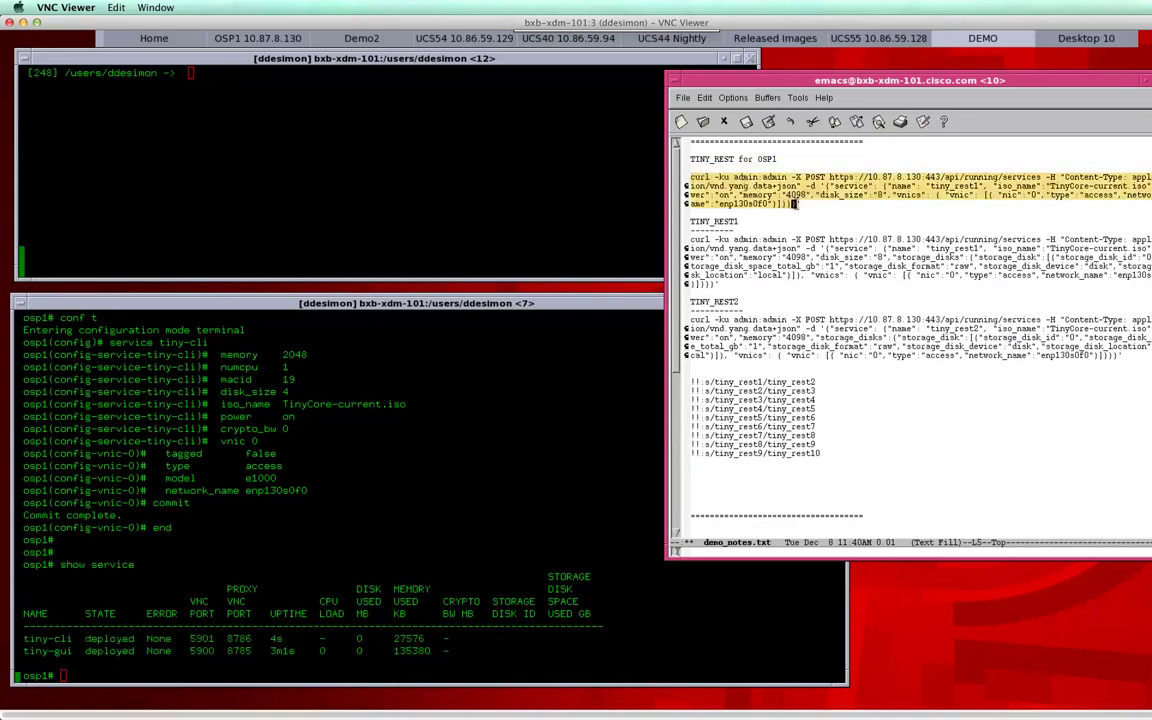
pyautogui.click(390, 136)
pyautogui.middleClick(245, 169)
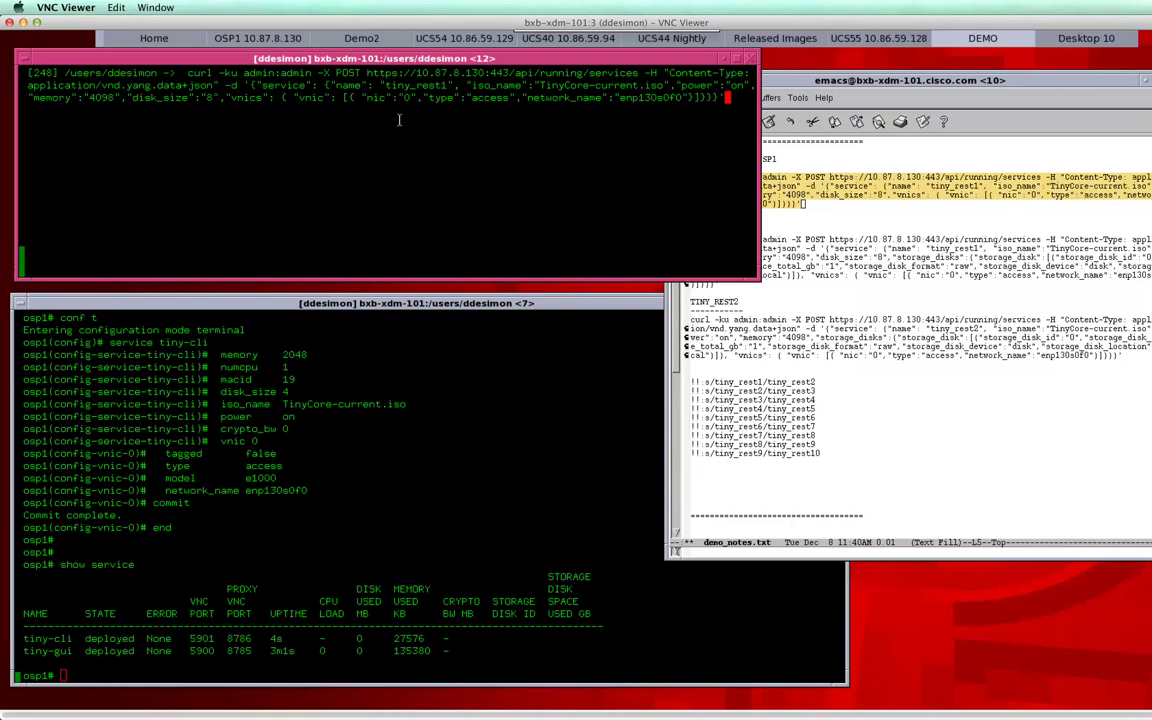
# Step: Review tiny_rest1's memory and disk_size, run the curl POST, and confirm the Created response
pyautogui.moveTo(347, 85); pyautogui.dragTo(650, 87)
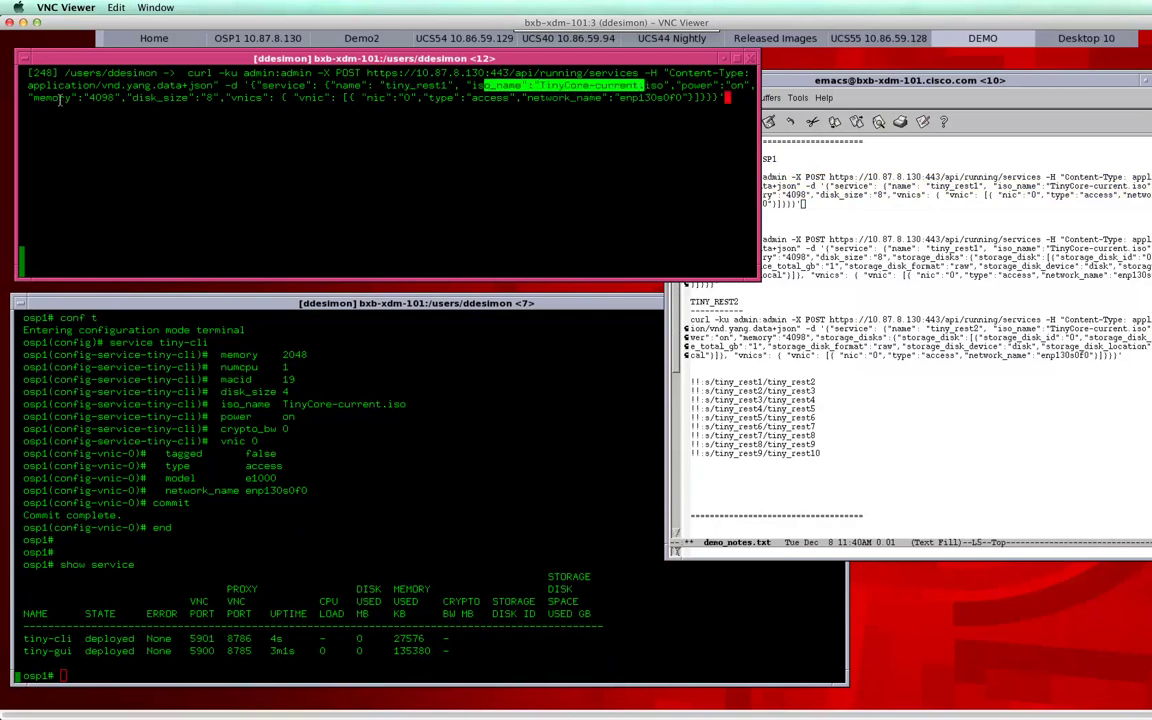
pyautogui.moveTo(34, 98); pyautogui.dragTo(300, 98)
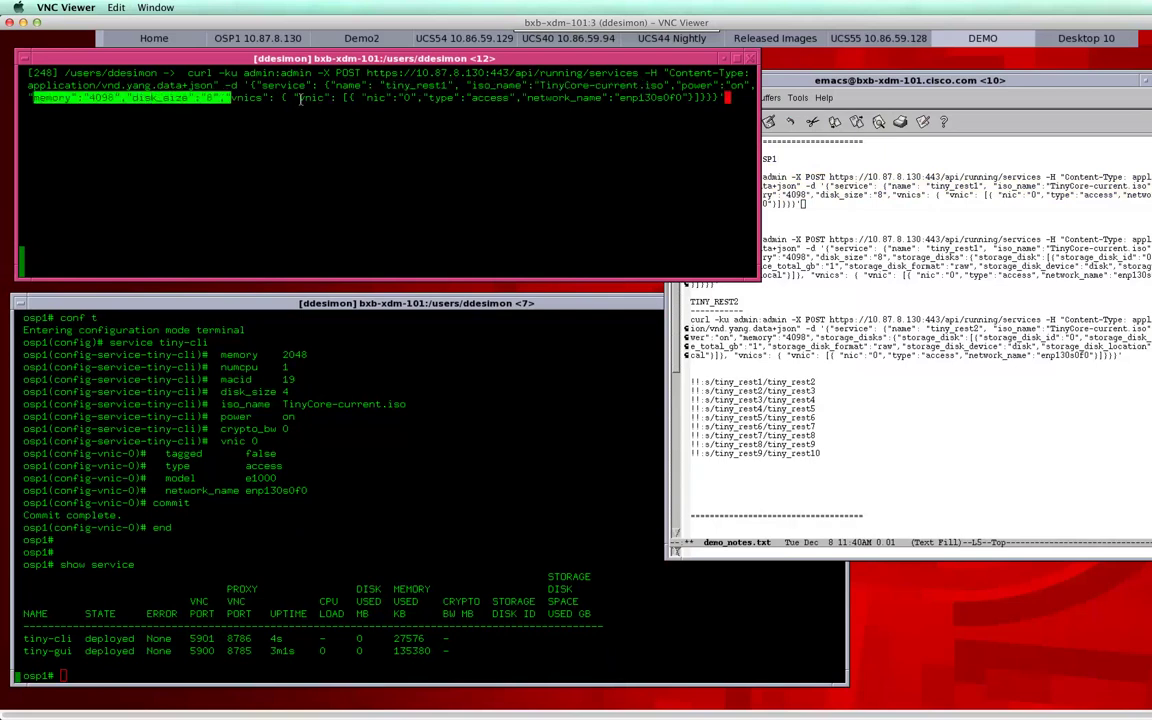
pyautogui.click(576, 172)
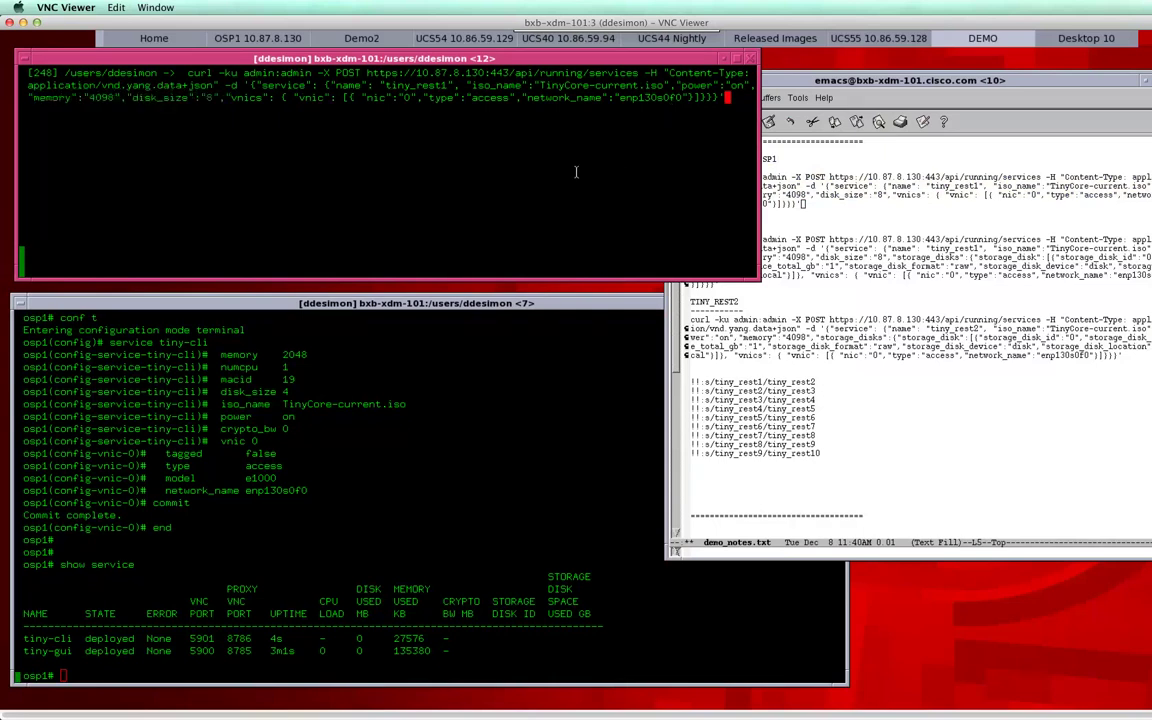
pyautogui.press('Return')
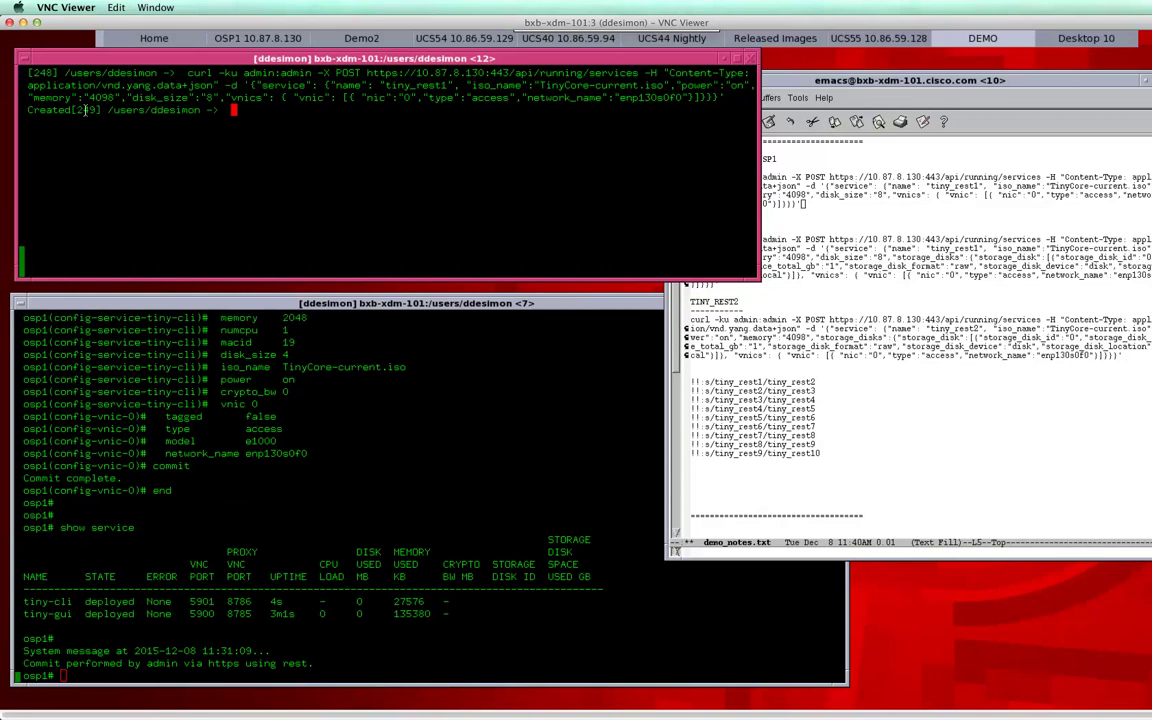
pyautogui.doubleClick(48, 109)
pyautogui.click(883, 257)
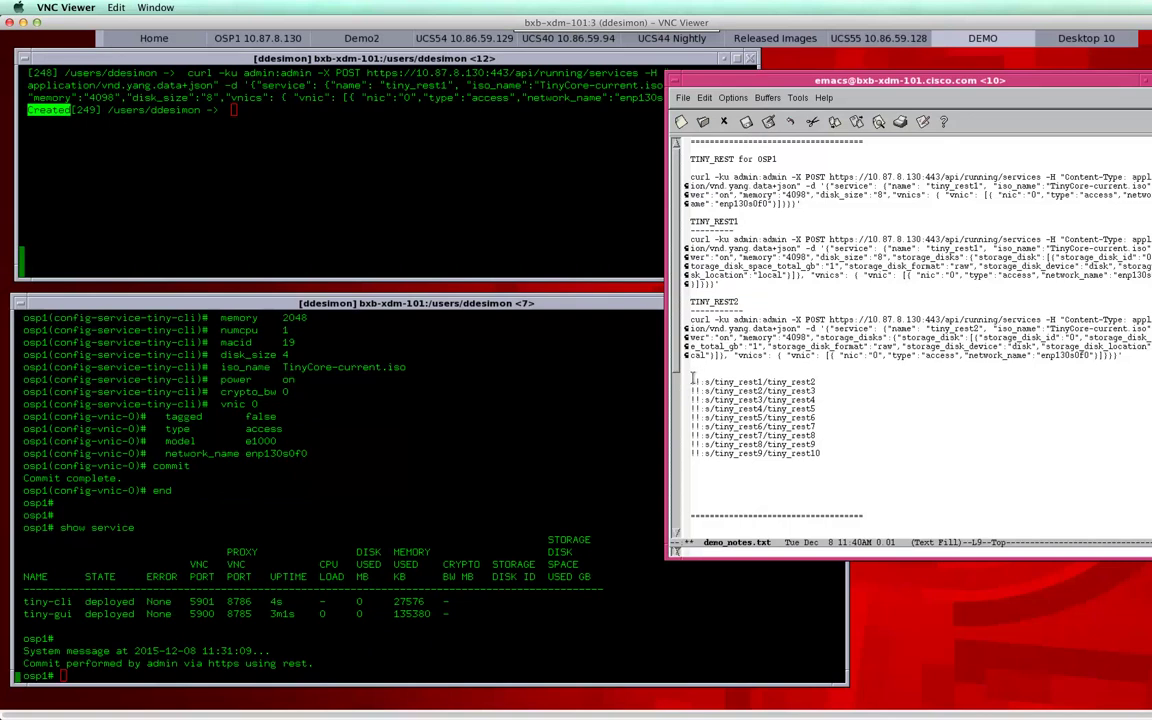
# Step: Paste the nine !!:s/tiny_rest substitution lines to create tiny_rest2 through tiny_rest10
pyautogui.moveTo(691, 381); pyautogui.dragTo(692, 462)
pyautogui.press('super+c')
pyautogui.click(475, 188)
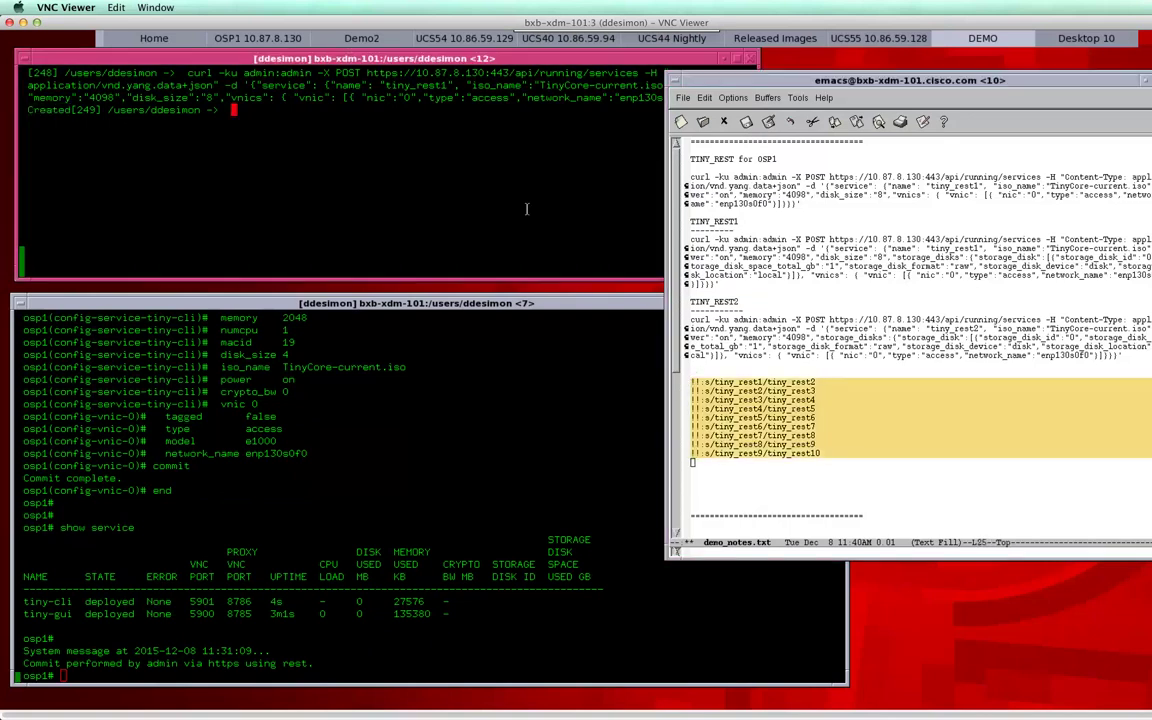
pyautogui.middleClick(355, 200)
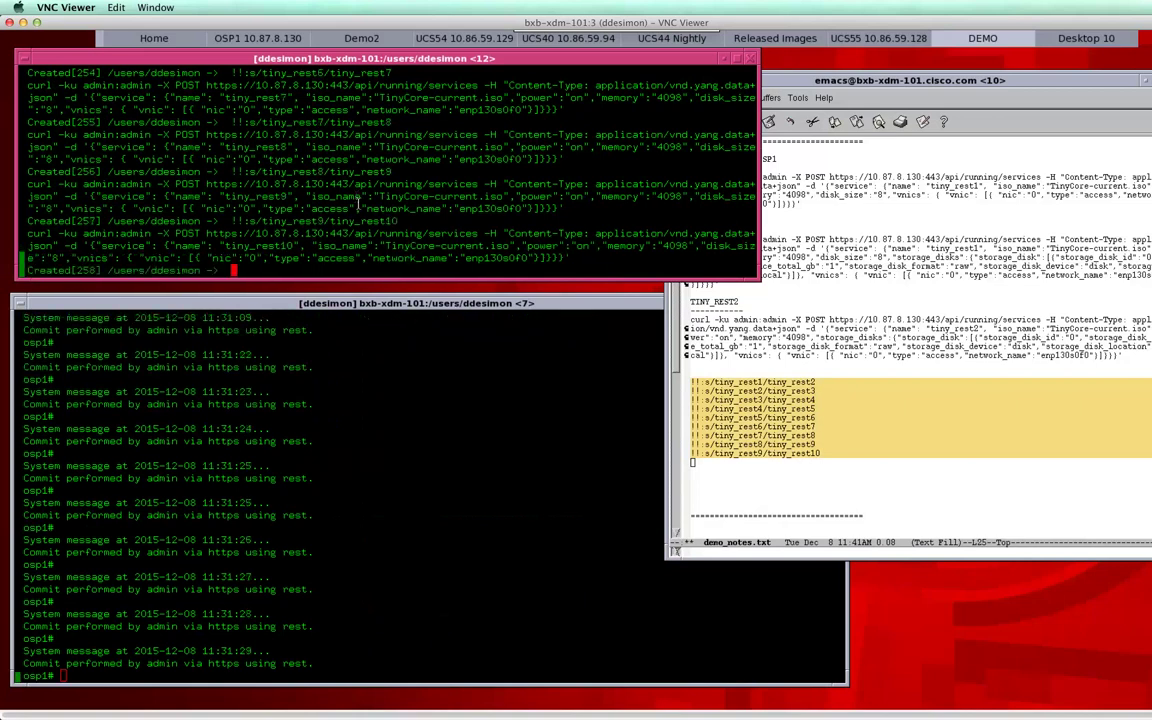
# Step: On osp1's terminal, run show service and show log messages to check the new services
pyautogui.click(375, 391)
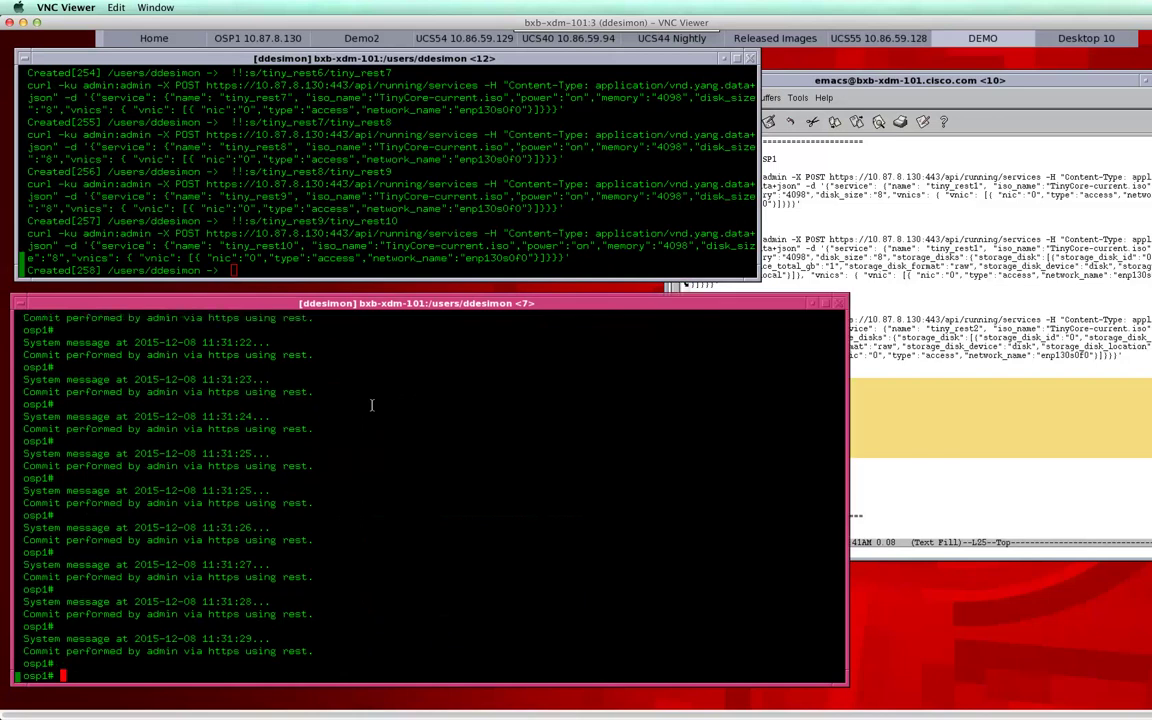
pyautogui.write('show service')
pyautogui.press('Return')
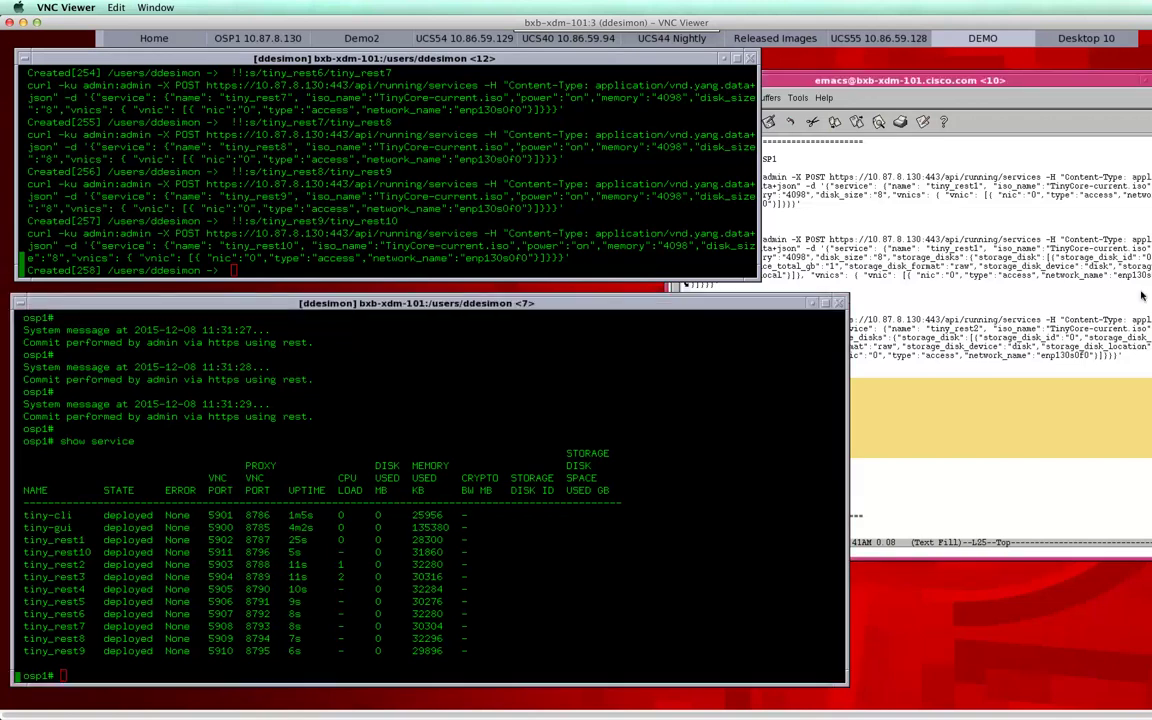
pyautogui.press('super+Tab')
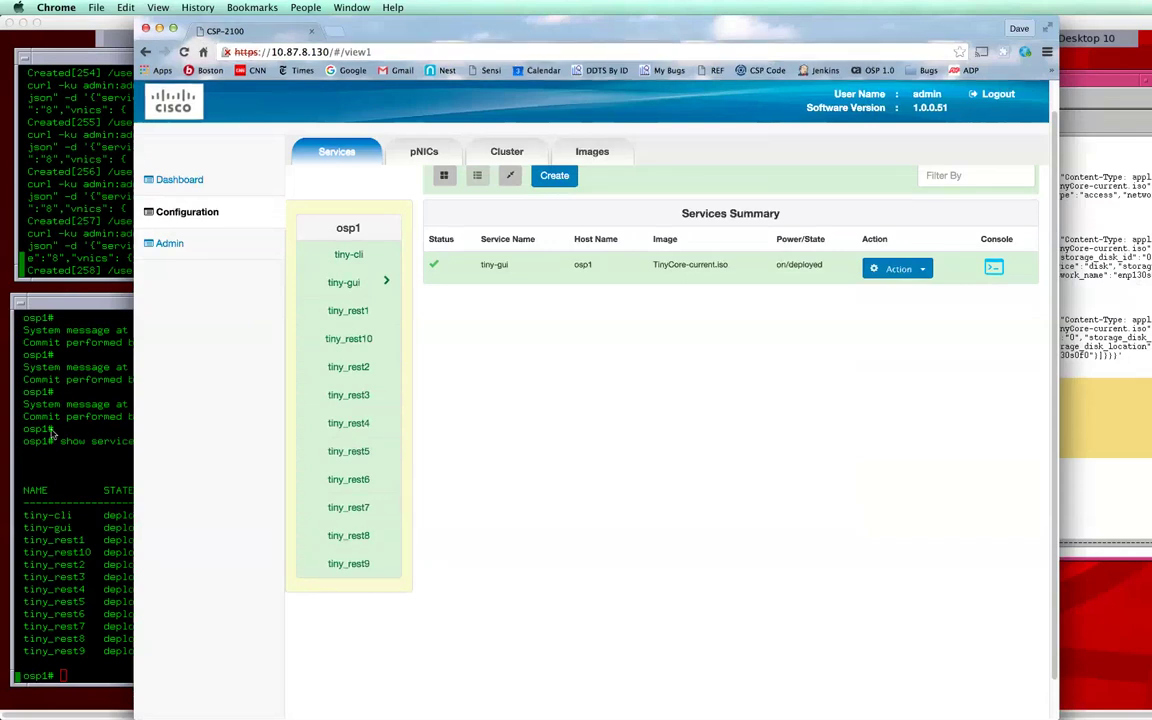
pyautogui.press('super+Tab')
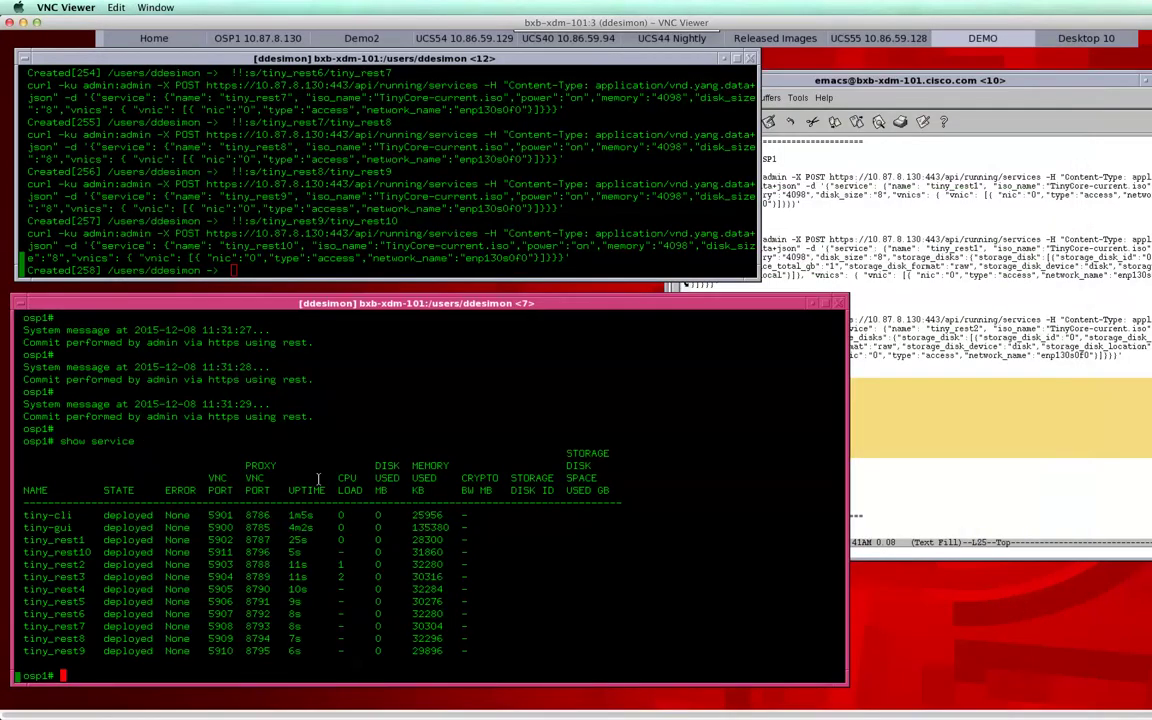
pyautogui.write('show log messages')
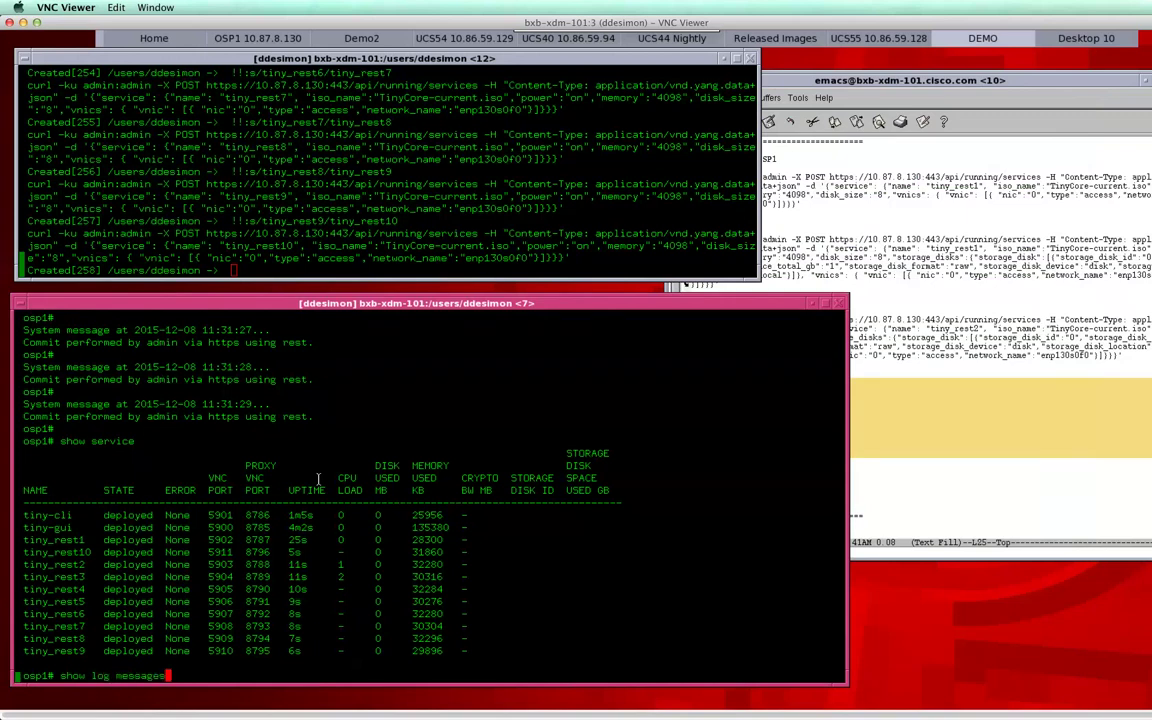
pyautogui.press('Return')
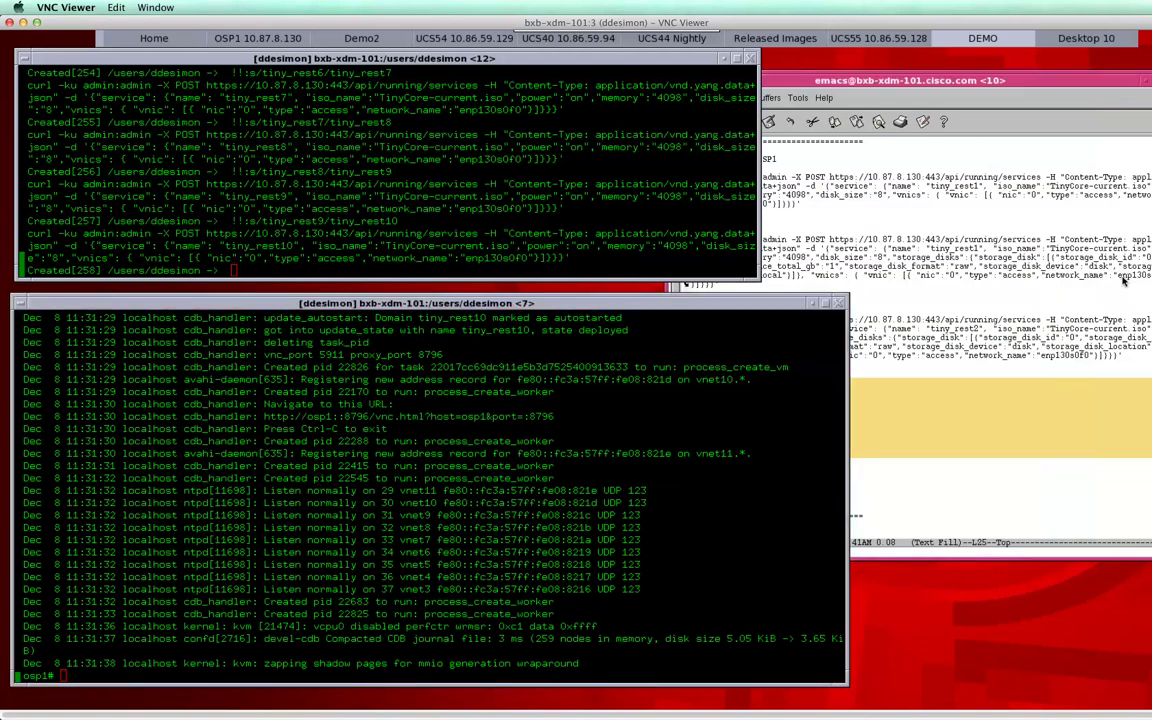
# Step: Check the CSP-2100 Services Summary listing all twelve services on osp1
pyautogui.press('super+Tab')
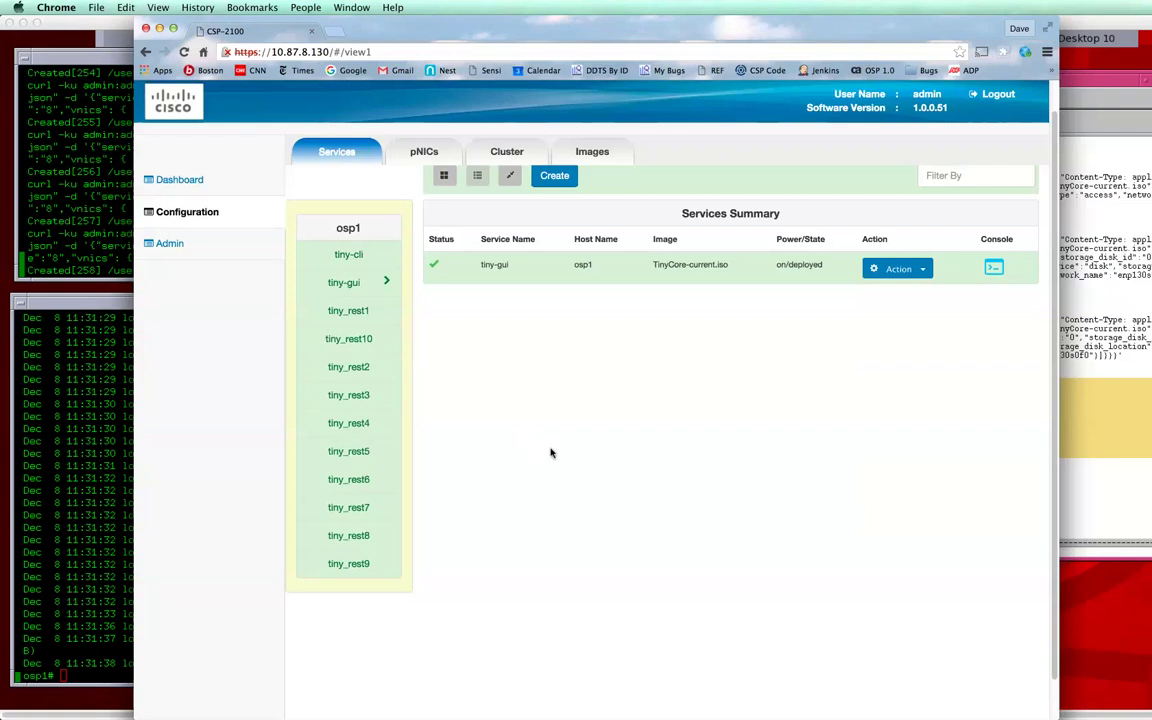
pyautogui.click(500, 155)
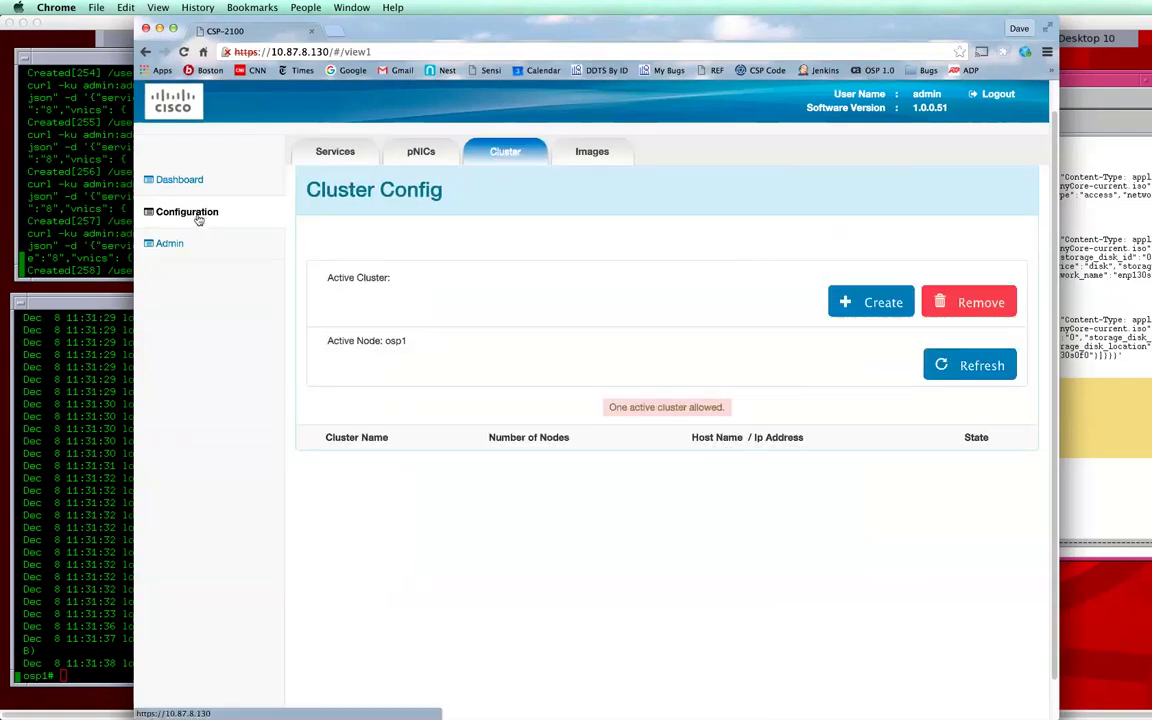
pyautogui.click(190, 213)
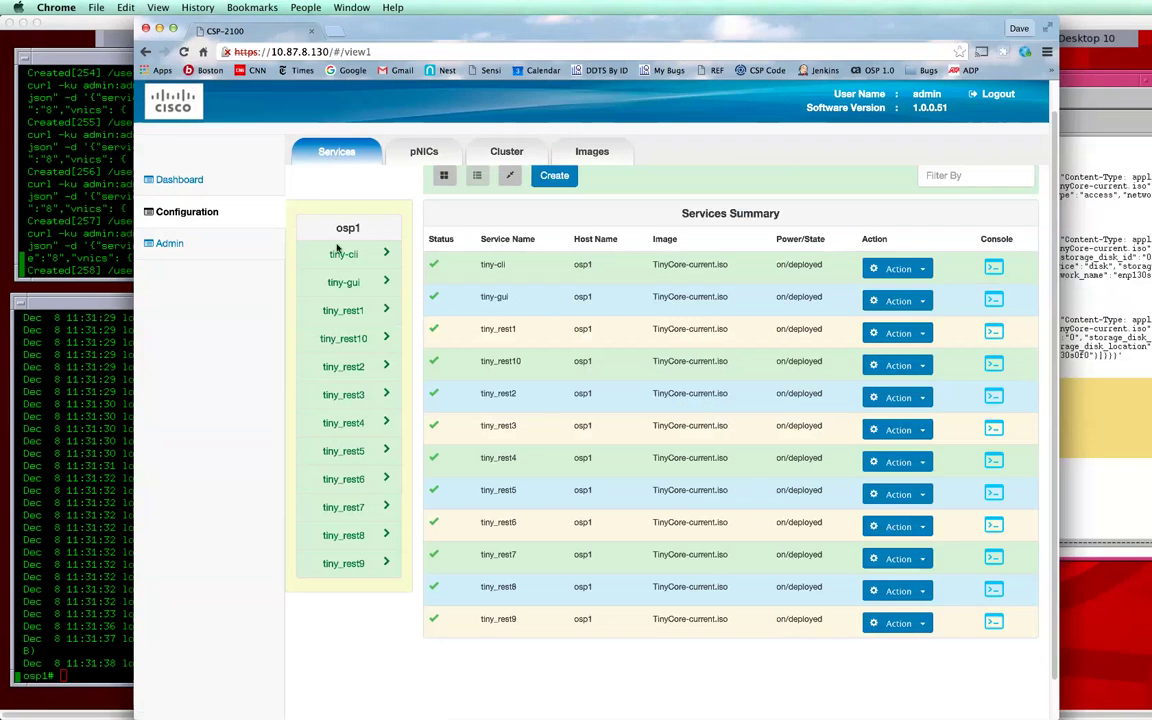
pyautogui.click(354, 237)
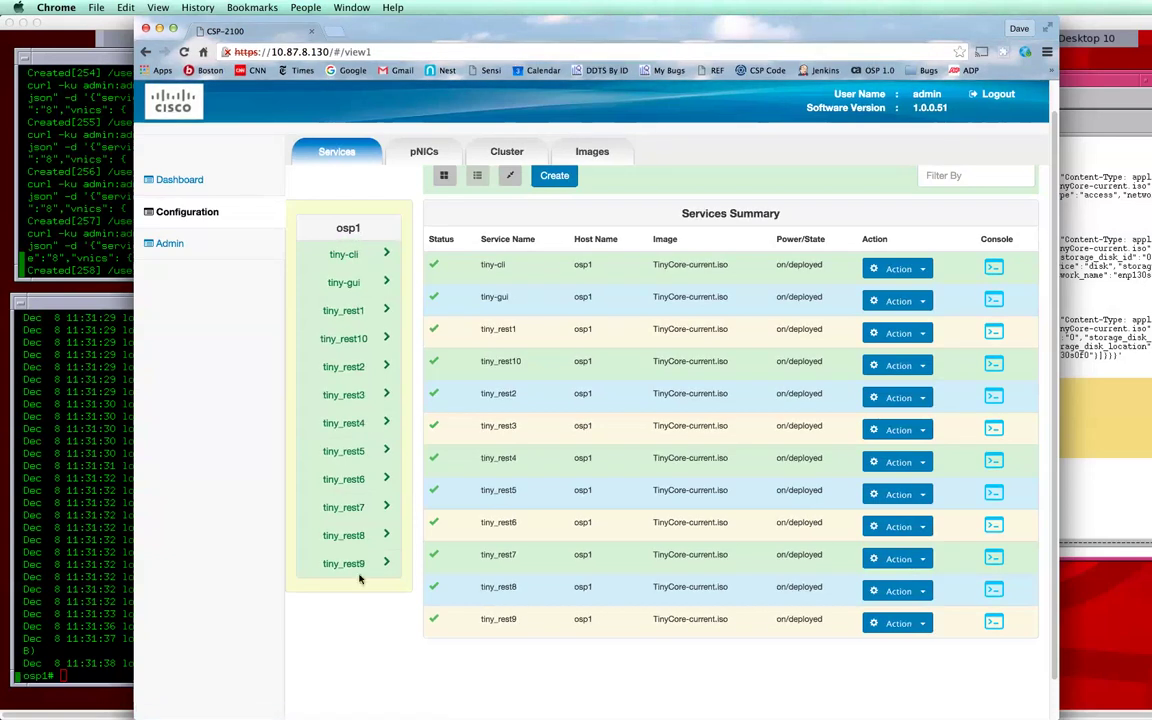
# Step: Create cluster demo with 2 nodes, second node 10.87.8.150; only osp1 joins
pyautogui.click(490, 150)
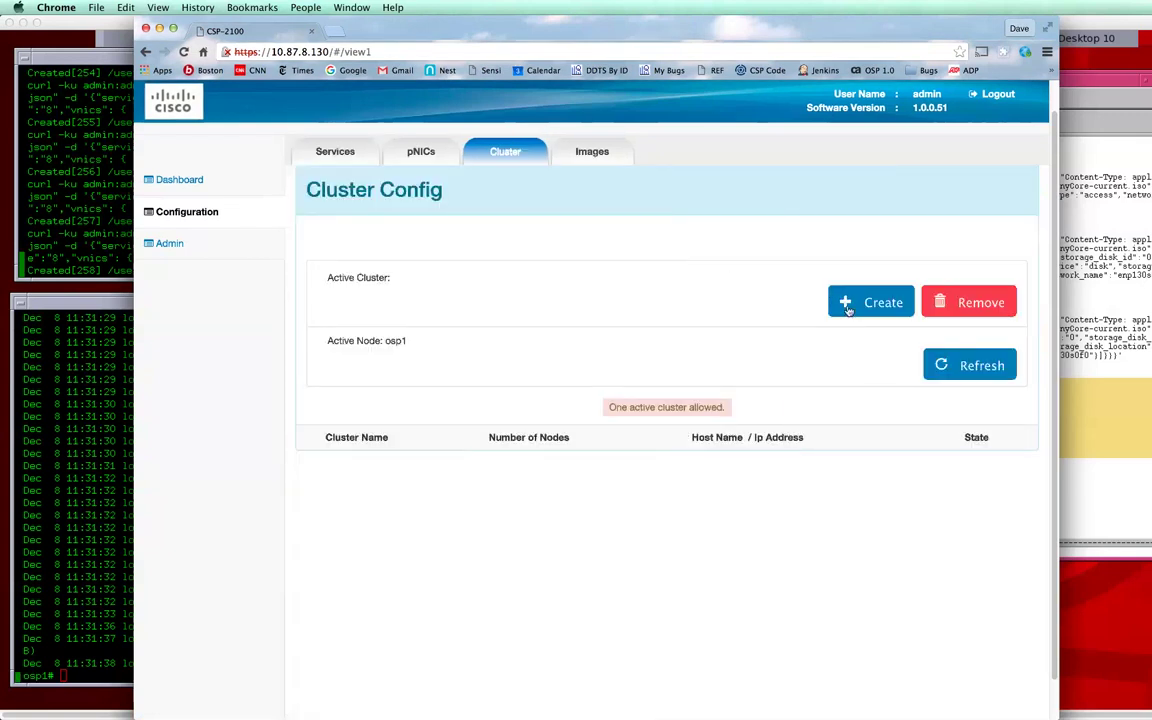
pyautogui.click(843, 302)
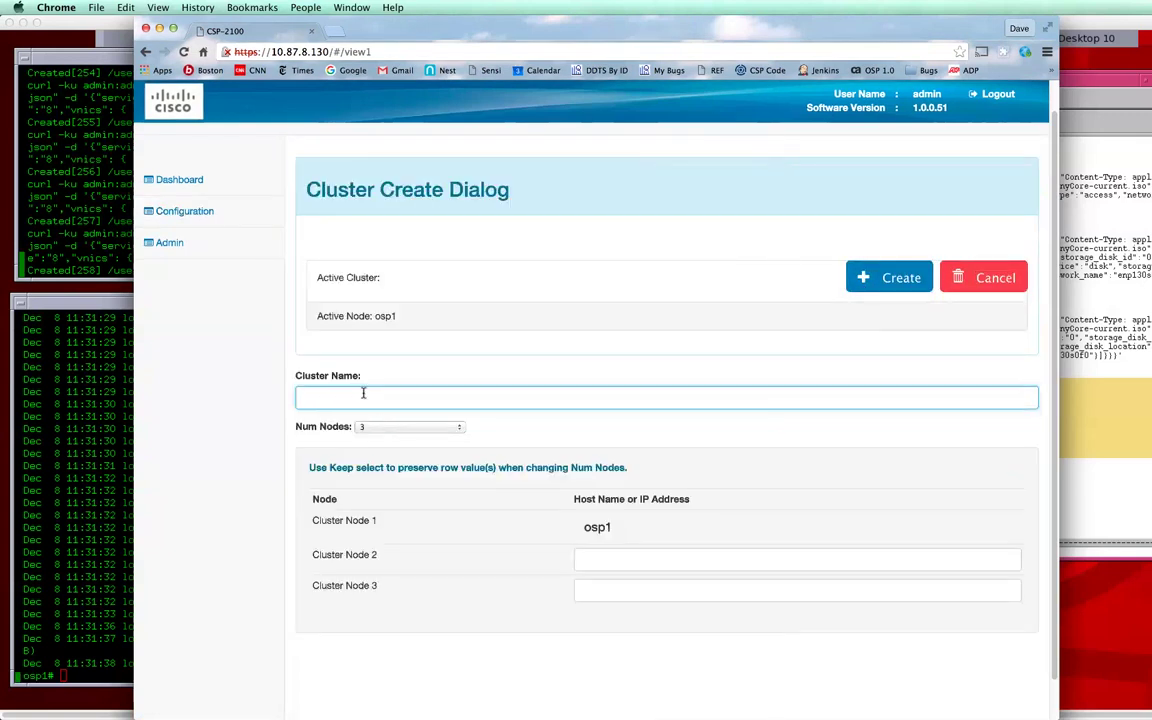
pyautogui.write('demo')
pyautogui.click(394, 428)
pyautogui.click(390, 415)
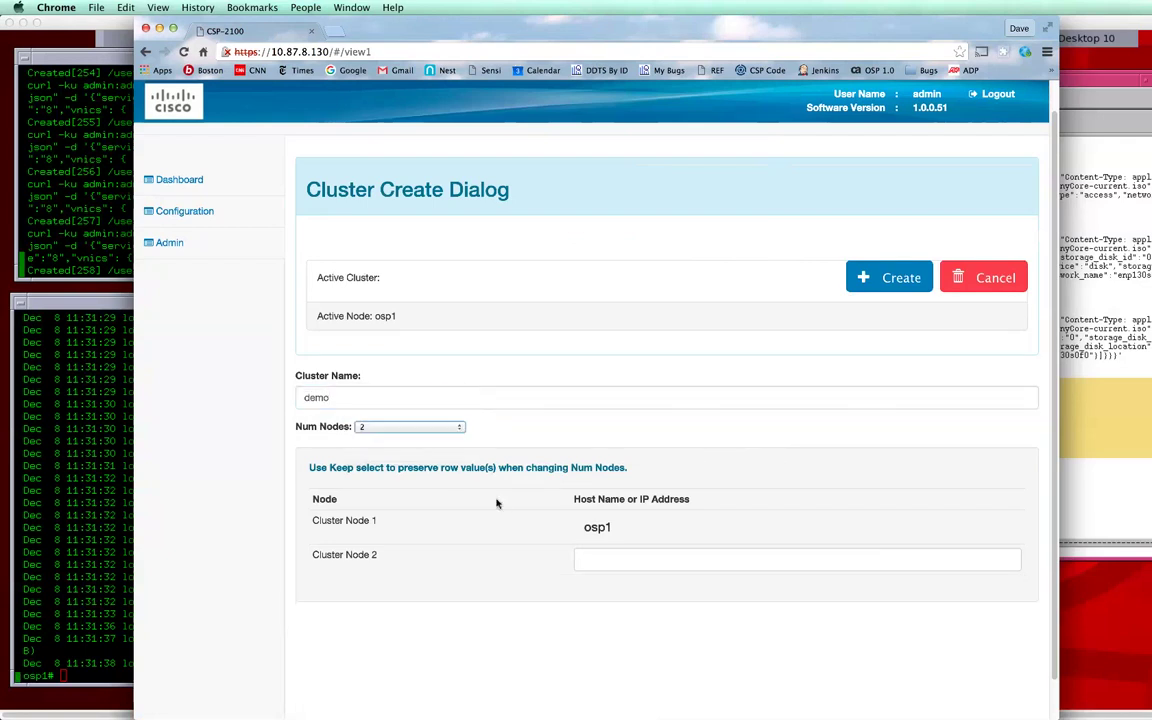
pyautogui.click(607, 559)
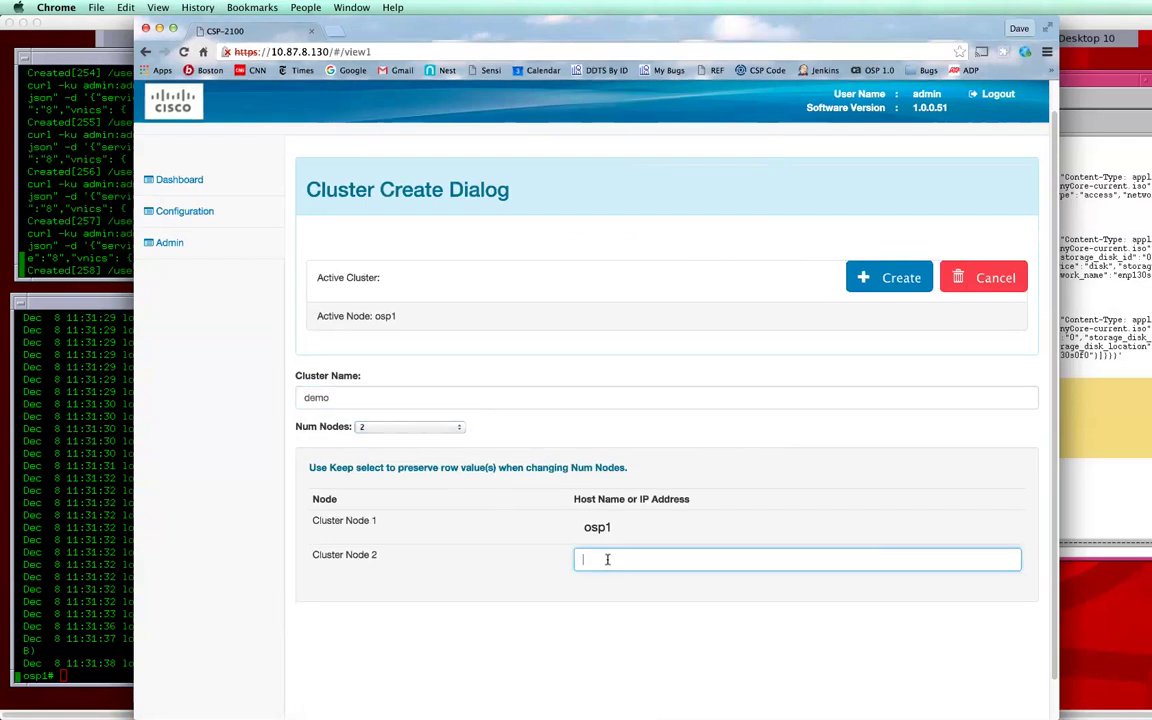
pyautogui.write('10.87.8.150')
pyautogui.click(893, 279)
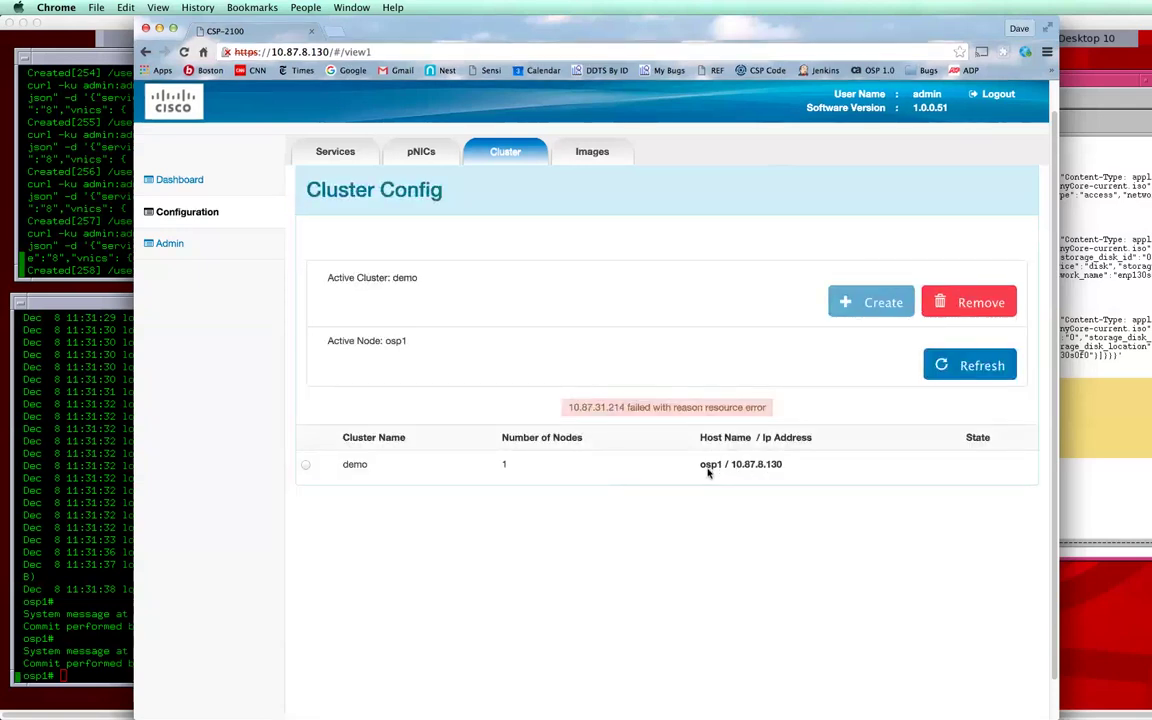
pyautogui.click(332, 155)
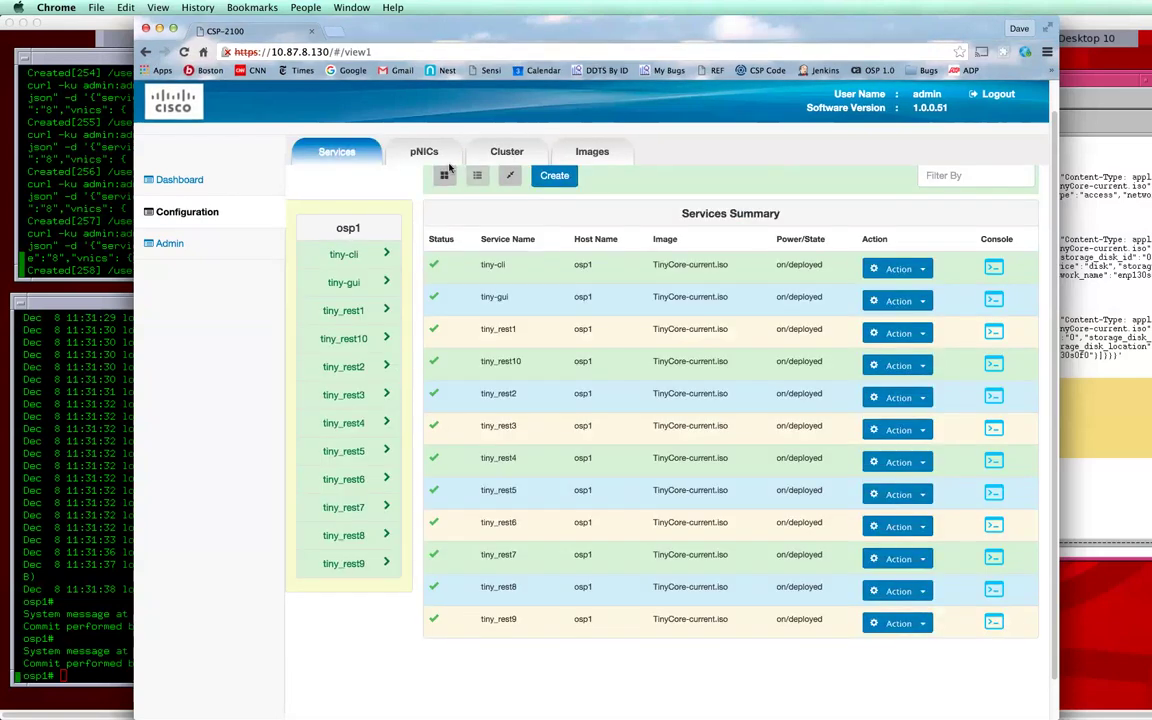
# Step: Look over the services as detail cards and the physical network interfaces
pyautogui.click(447, 176)
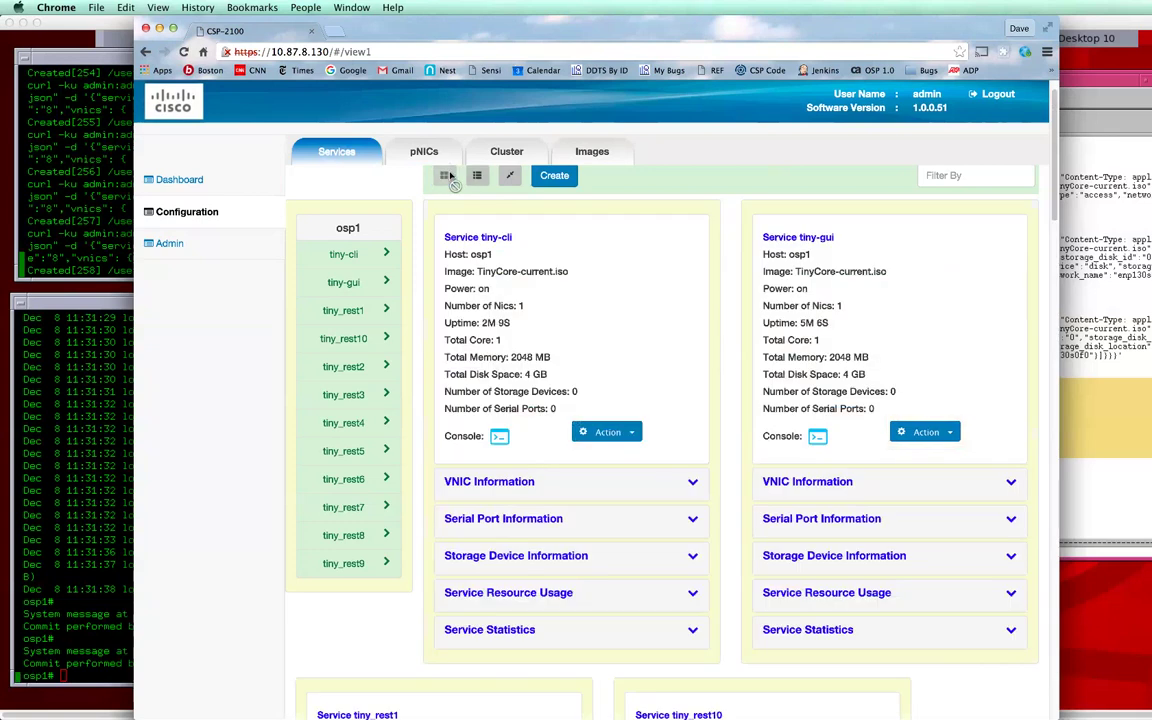
pyautogui.click(420, 153)
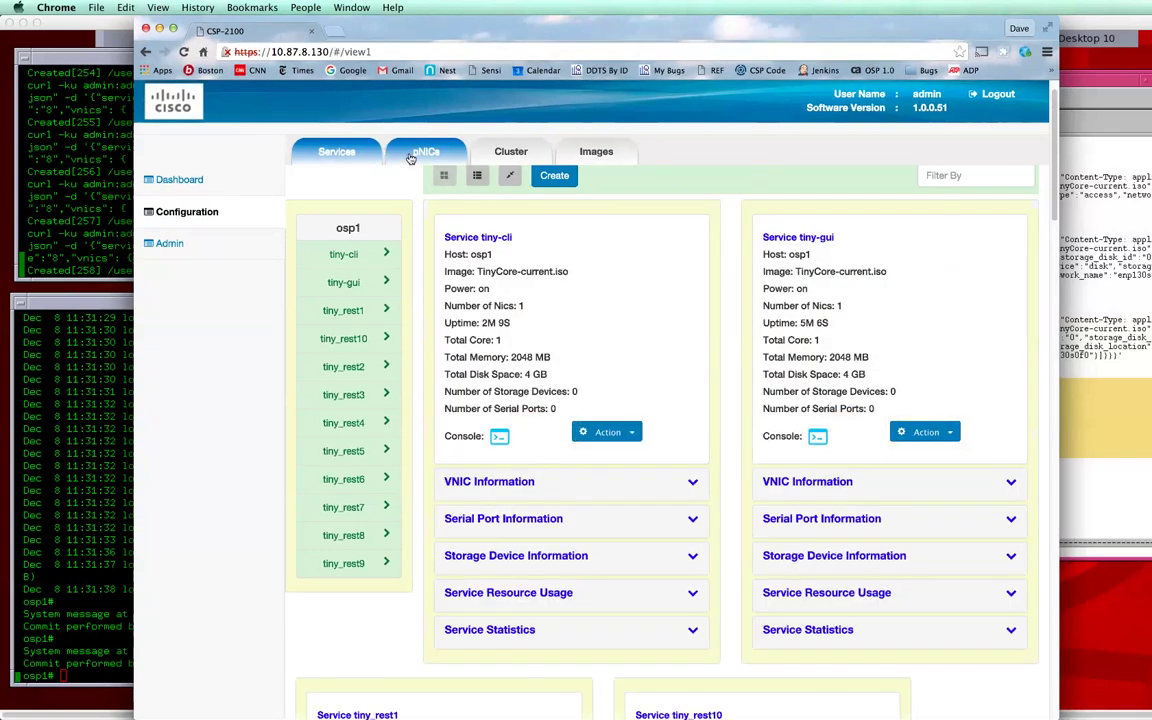
pyautogui.click(339, 153)
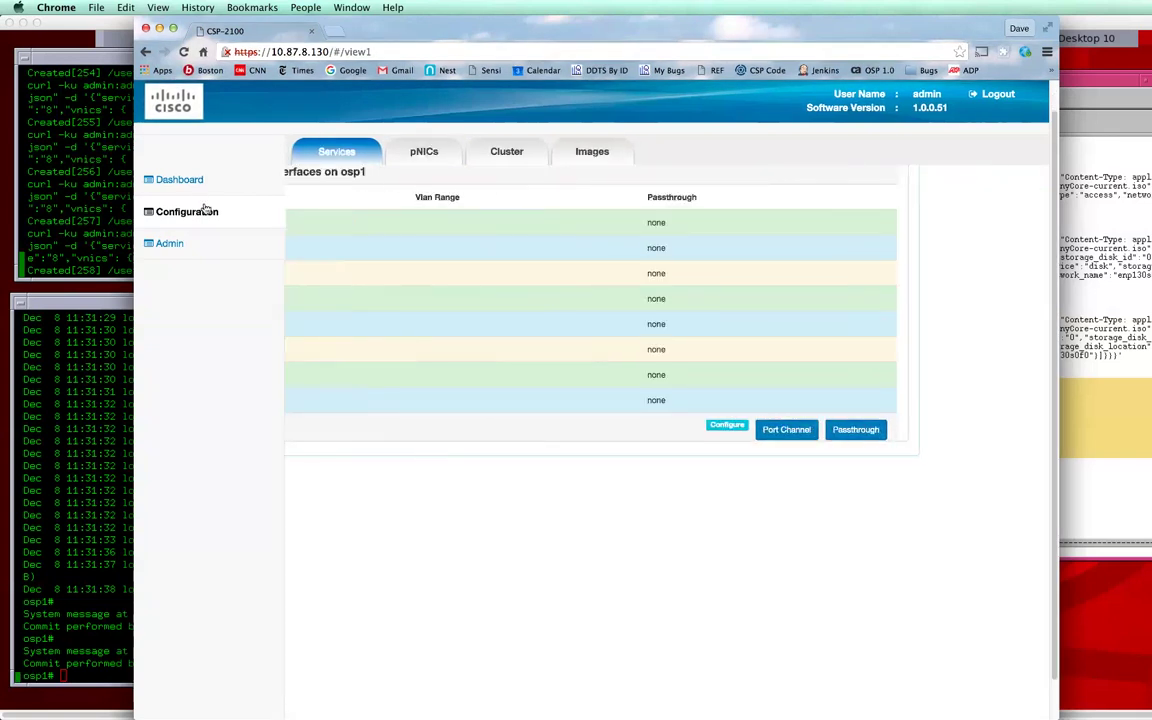
# Step: Remove the existing single-node demo cluster
pyautogui.click(509, 151)
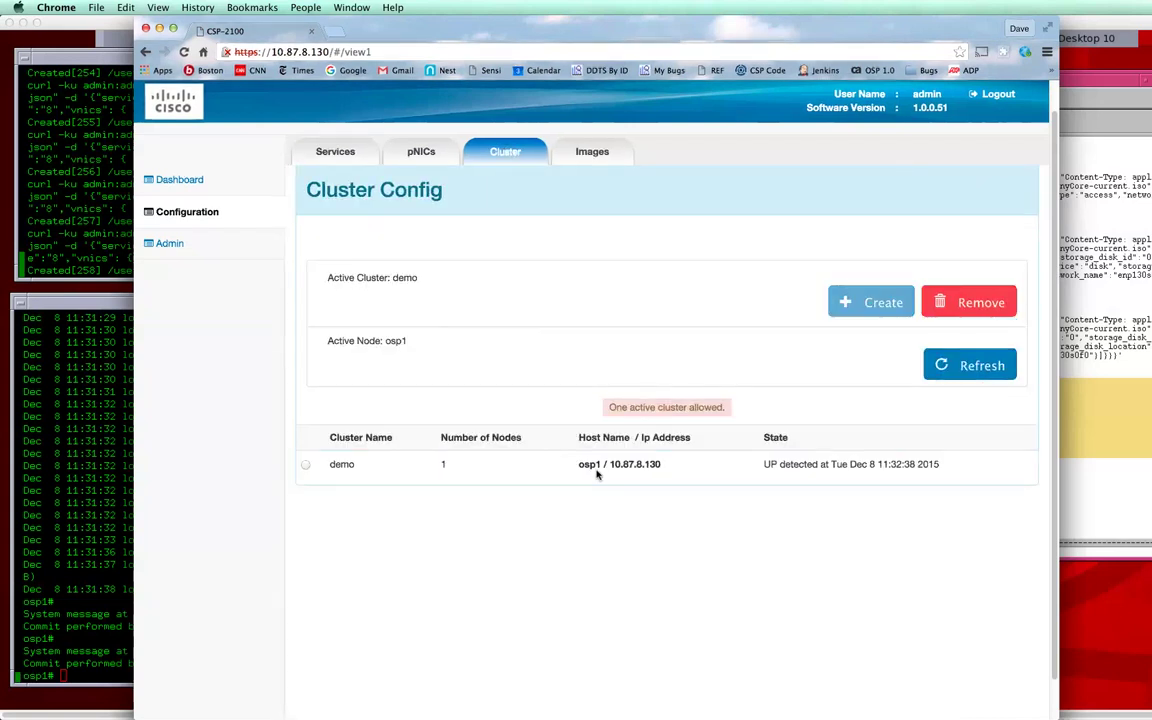
pyautogui.click(307, 465)
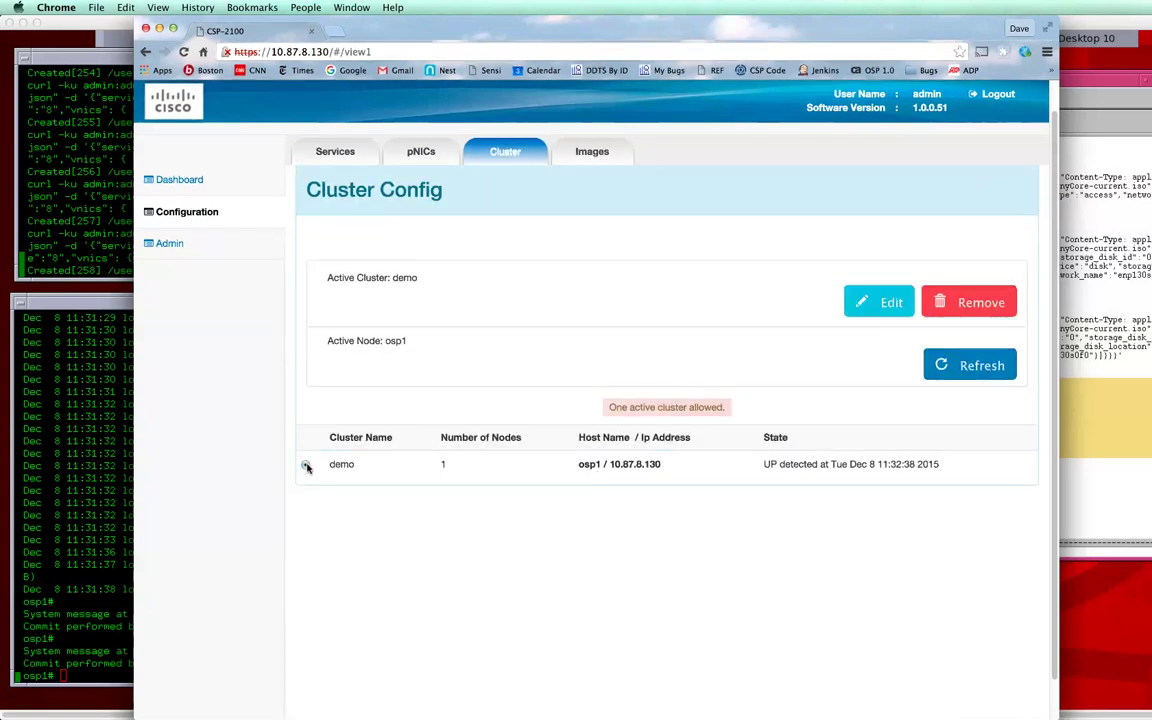
pyautogui.click(960, 310)
pyautogui.press('Return')
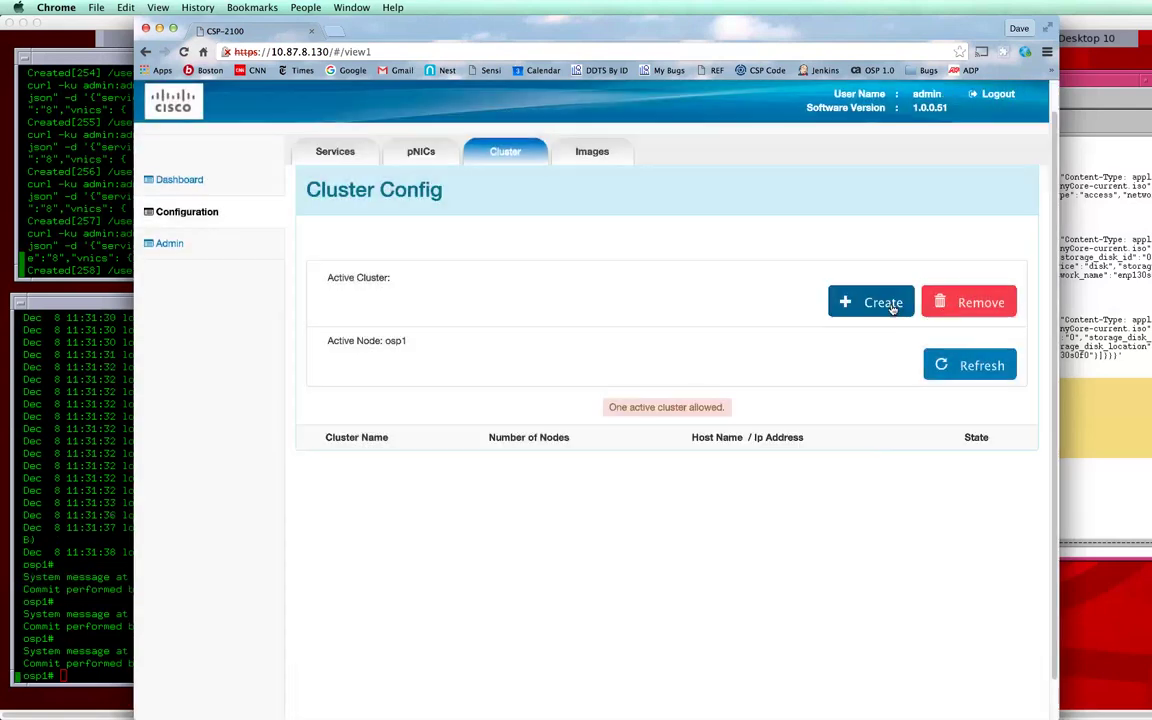
# Step: Recreate cluster demo with 2 nodes, adding csp-6 at 10.87.8.150 as node 2
pyautogui.click(893, 309)
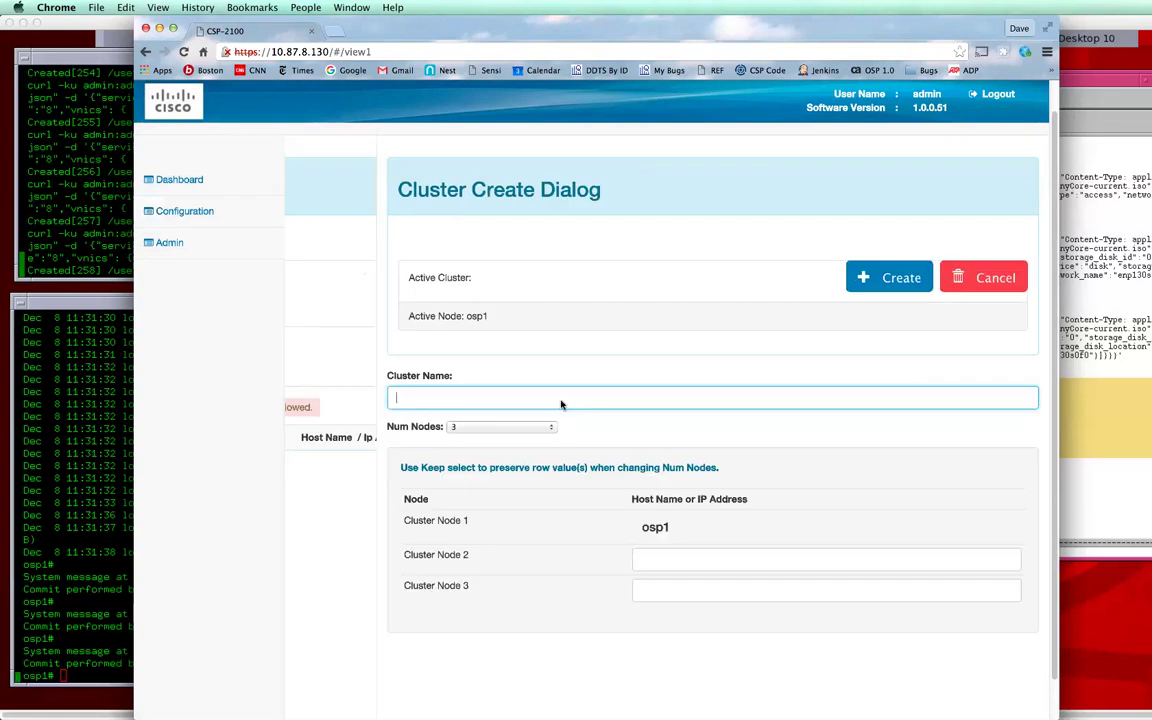
pyautogui.write('demo')
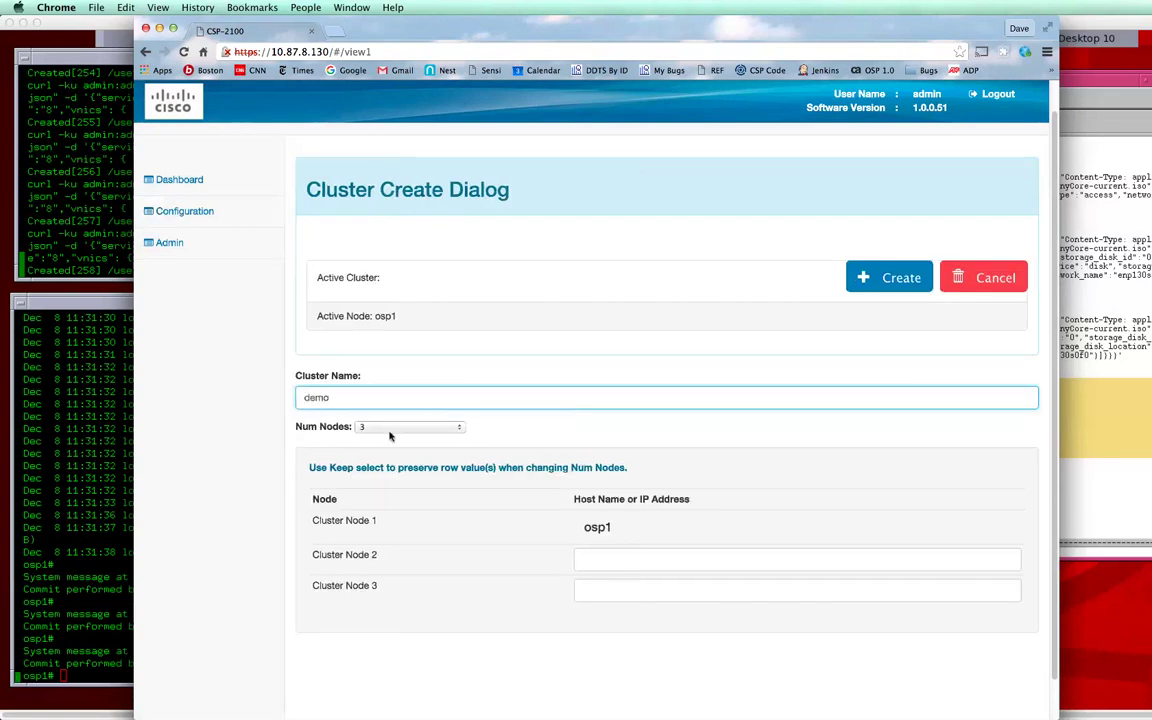
pyautogui.click(405, 427)
pyautogui.click(396, 421)
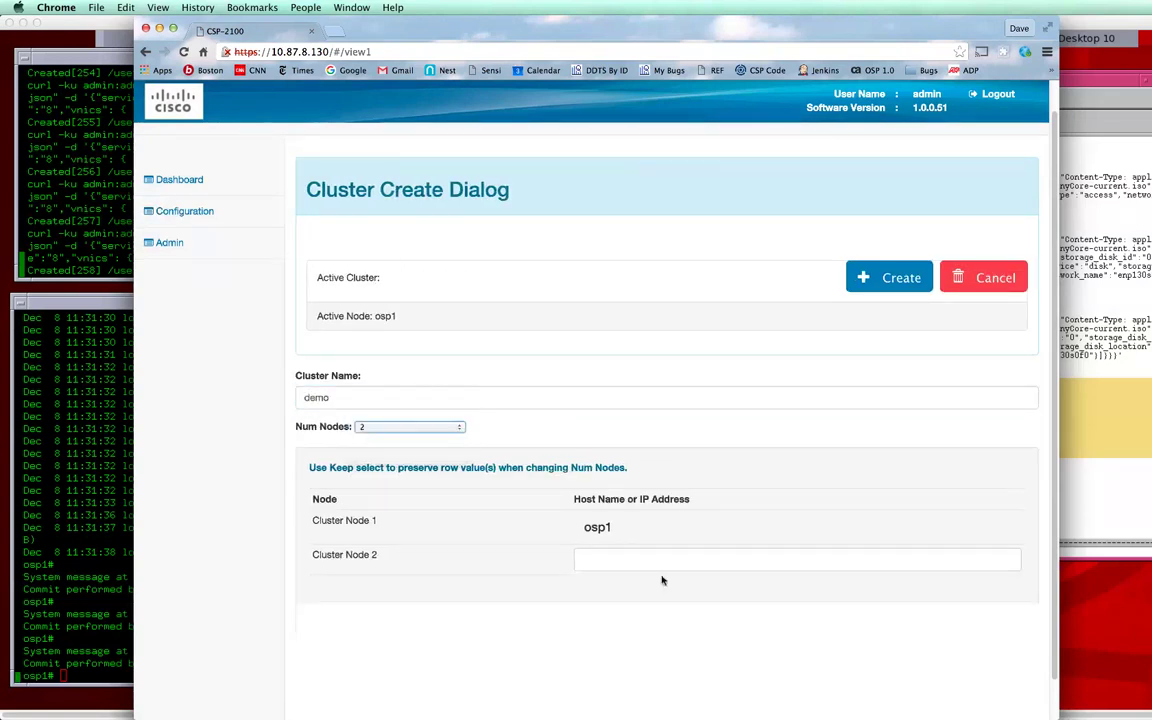
pyautogui.click(656, 562)
pyautogui.write('10.87')
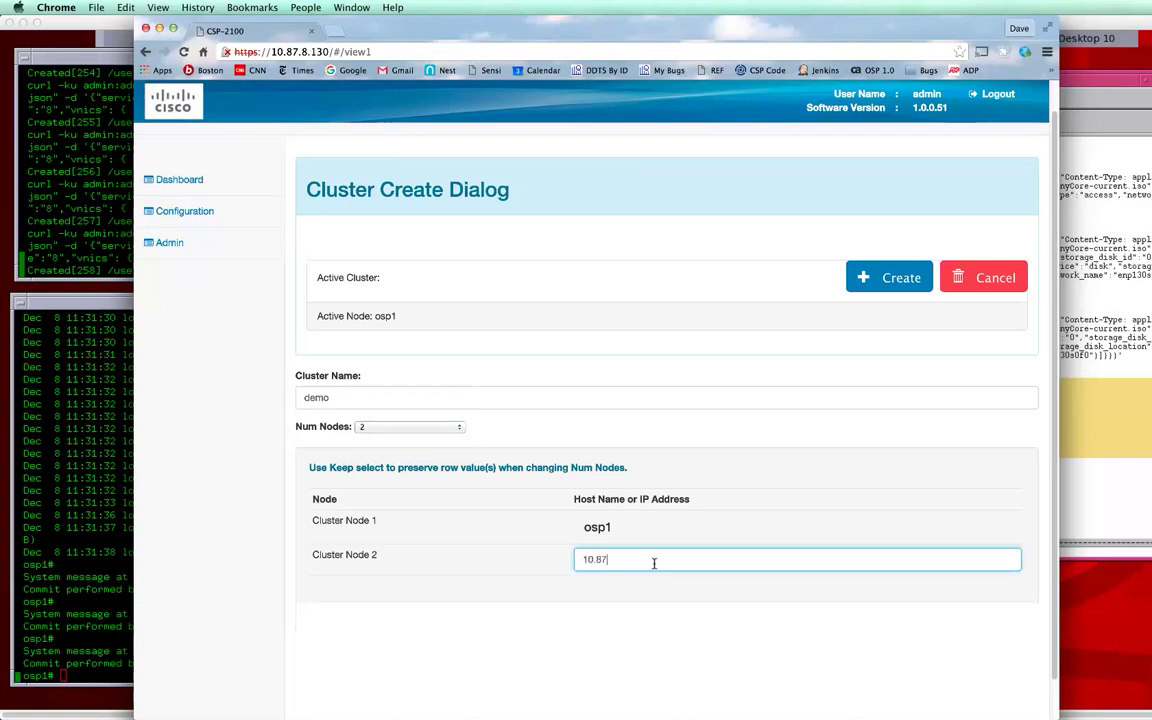
pyautogui.write('.8.150')
pyautogui.click(901, 279)
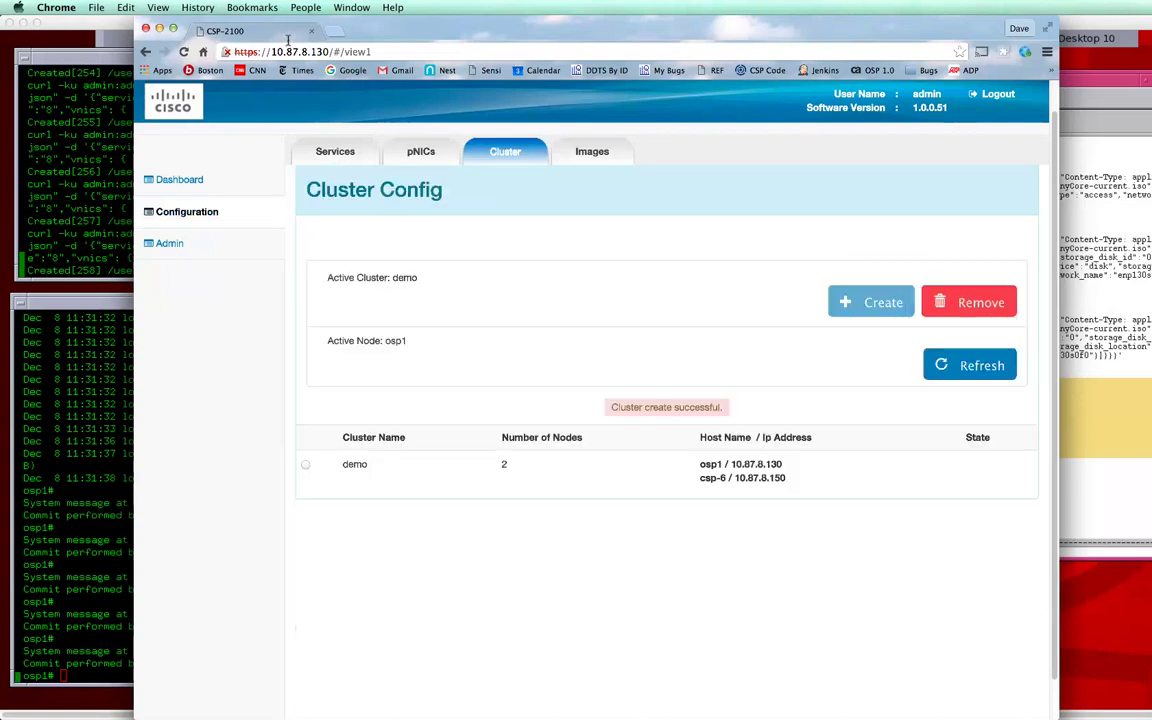
# Step: Scroll through the Services Summary showing csp-6 and osp1 services, including create_in_progress tiny_rest
pyautogui.click(352, 157)
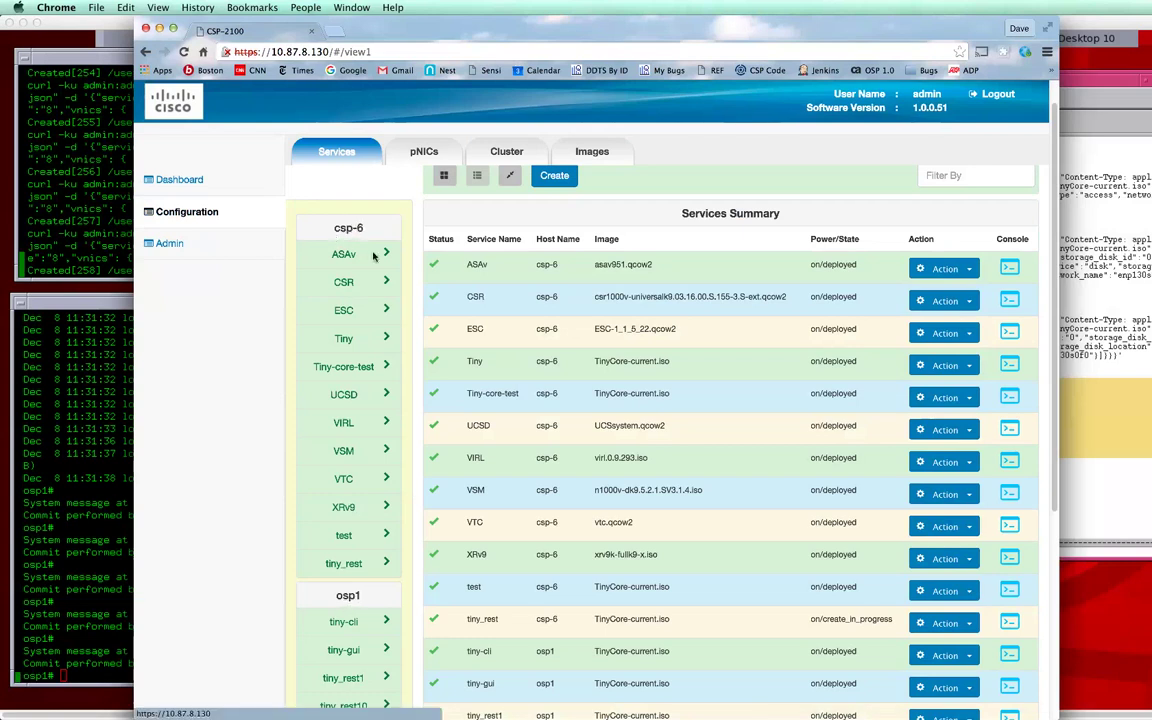
pyautogui.scroll(-2, 534, 360)
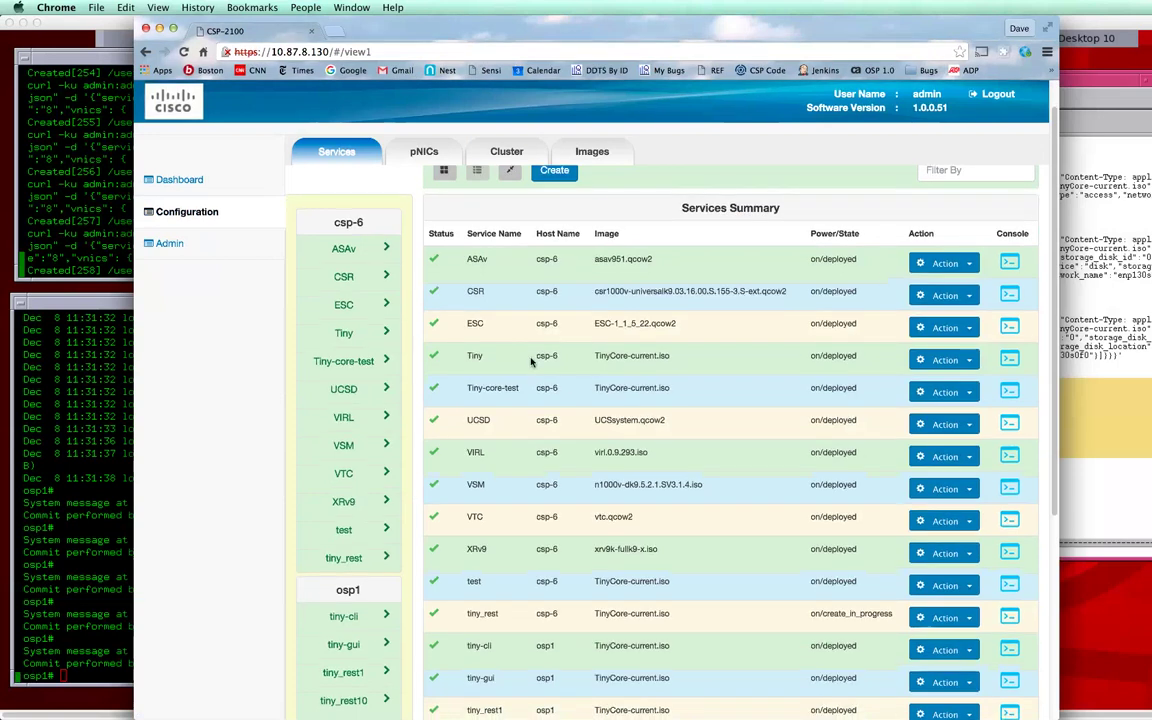
pyautogui.scroll(-2, 577, 404)
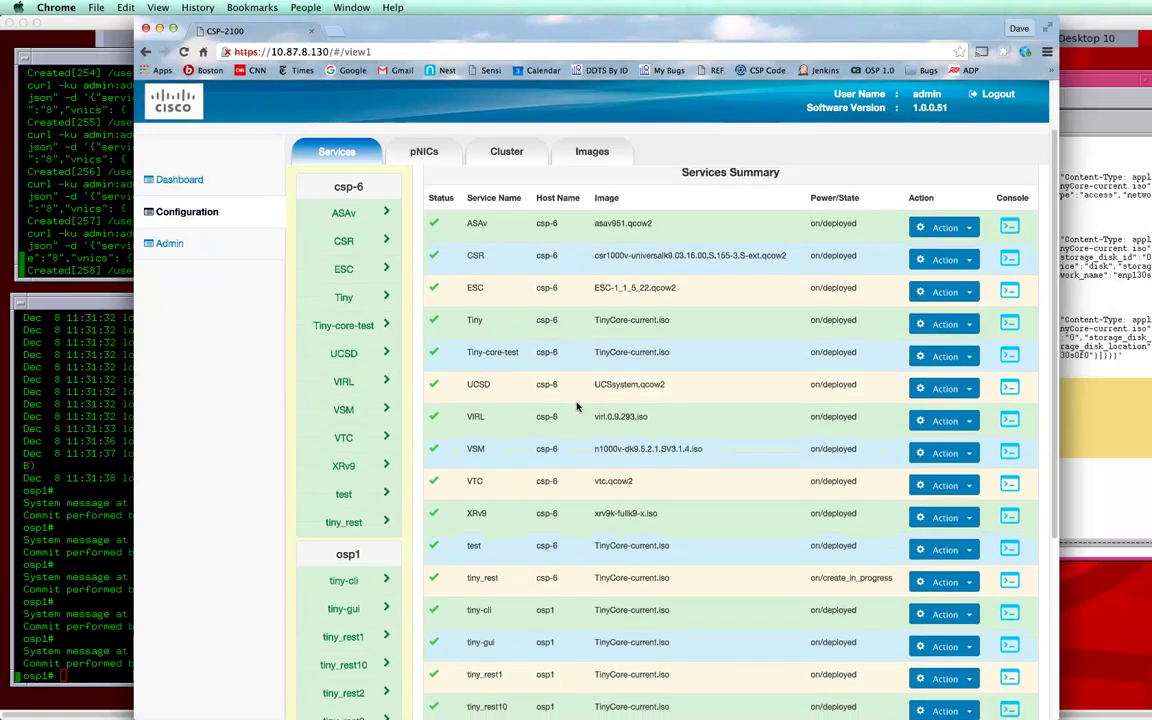
pyautogui.scroll(-7, 563, 335)
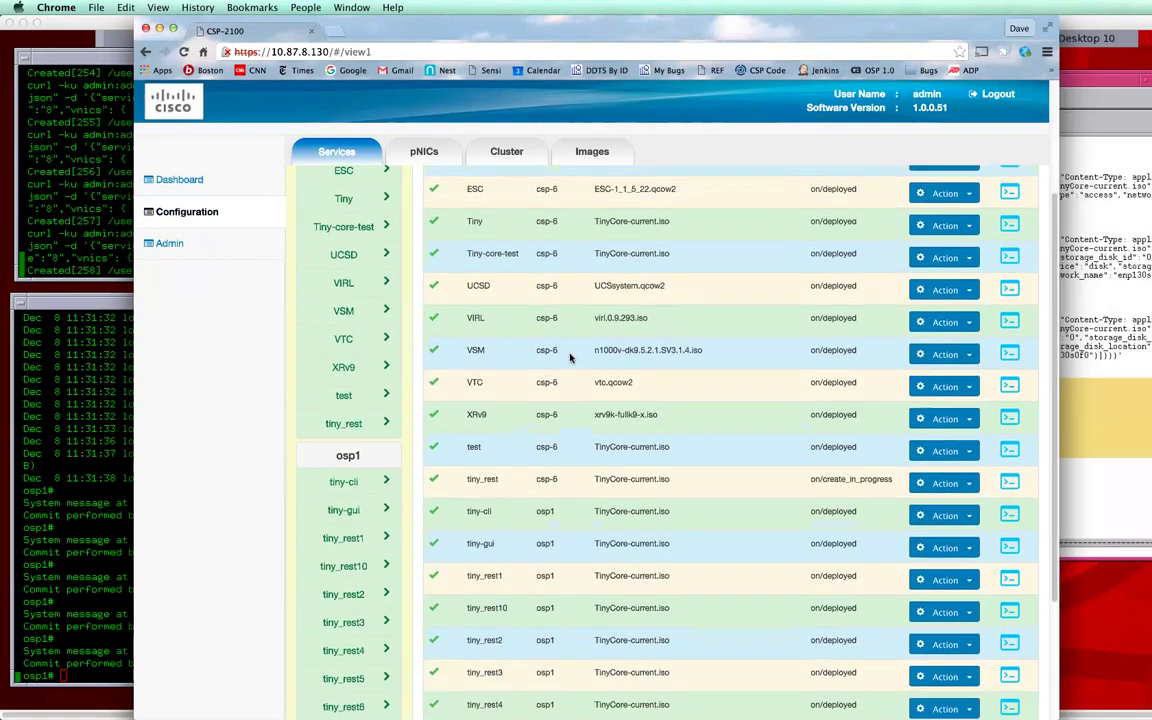
pyautogui.scroll(1, 495, 560)
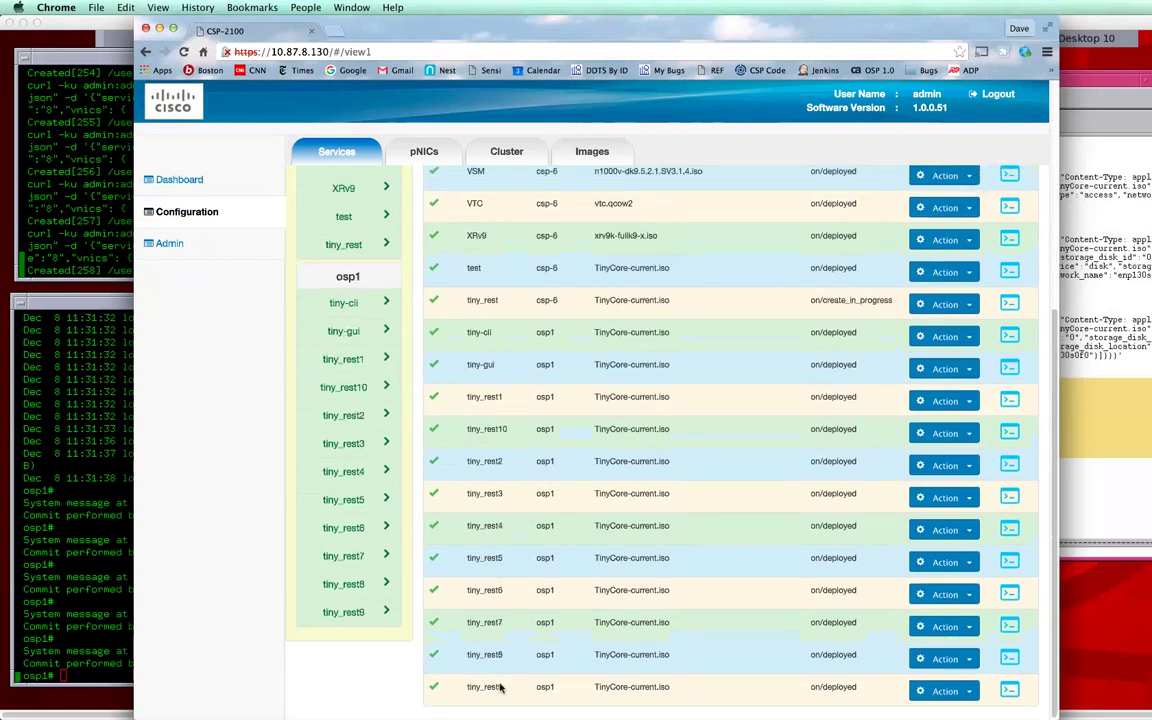
pyautogui.scroll(8, 527, 630)
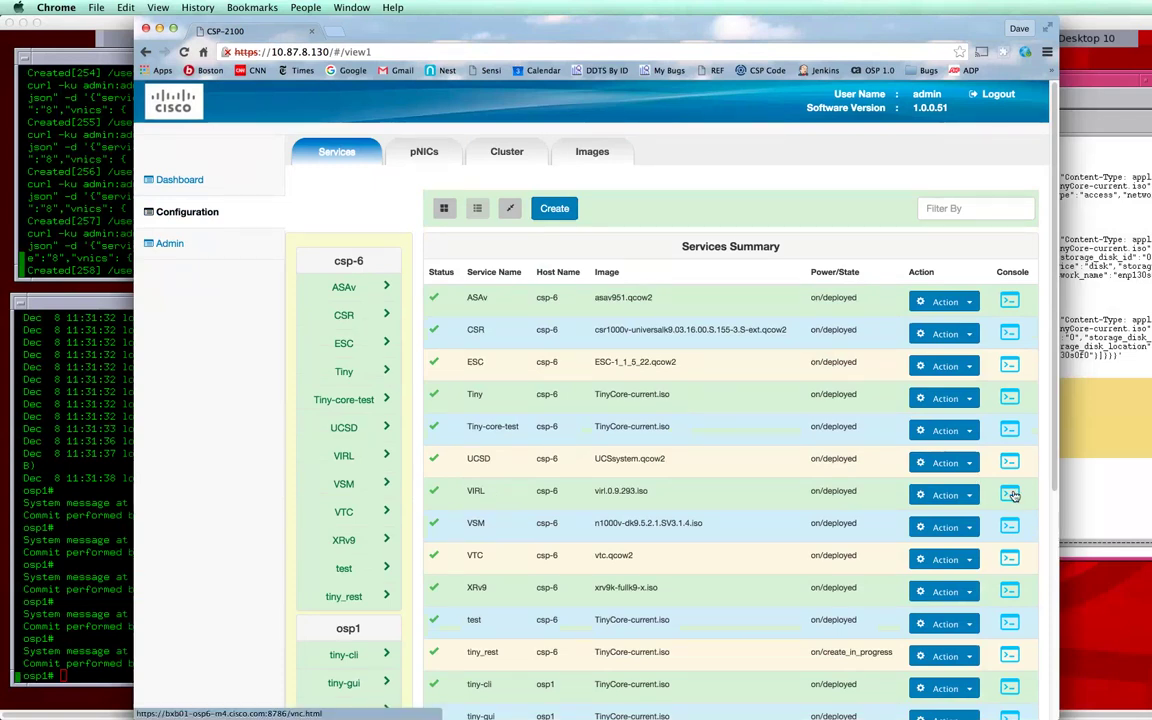
# Step: Open and connect the noVNC console for the VIRL service on csp-6
pyautogui.click(1011, 495)
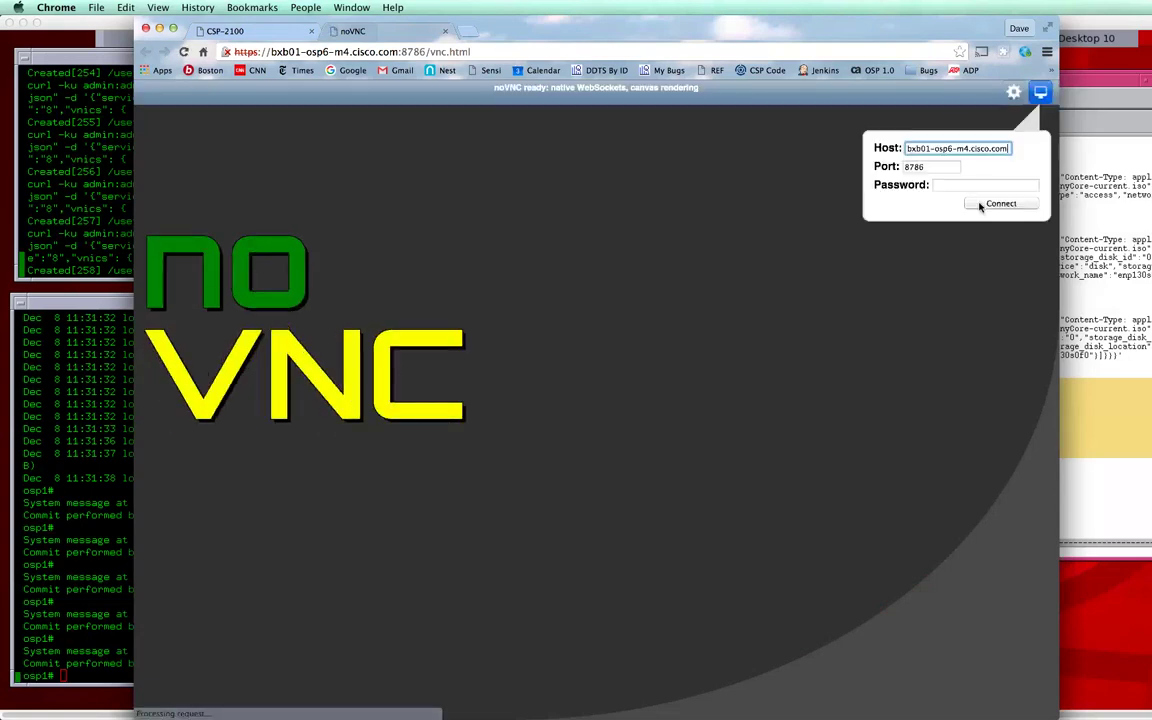
pyautogui.click(998, 203)
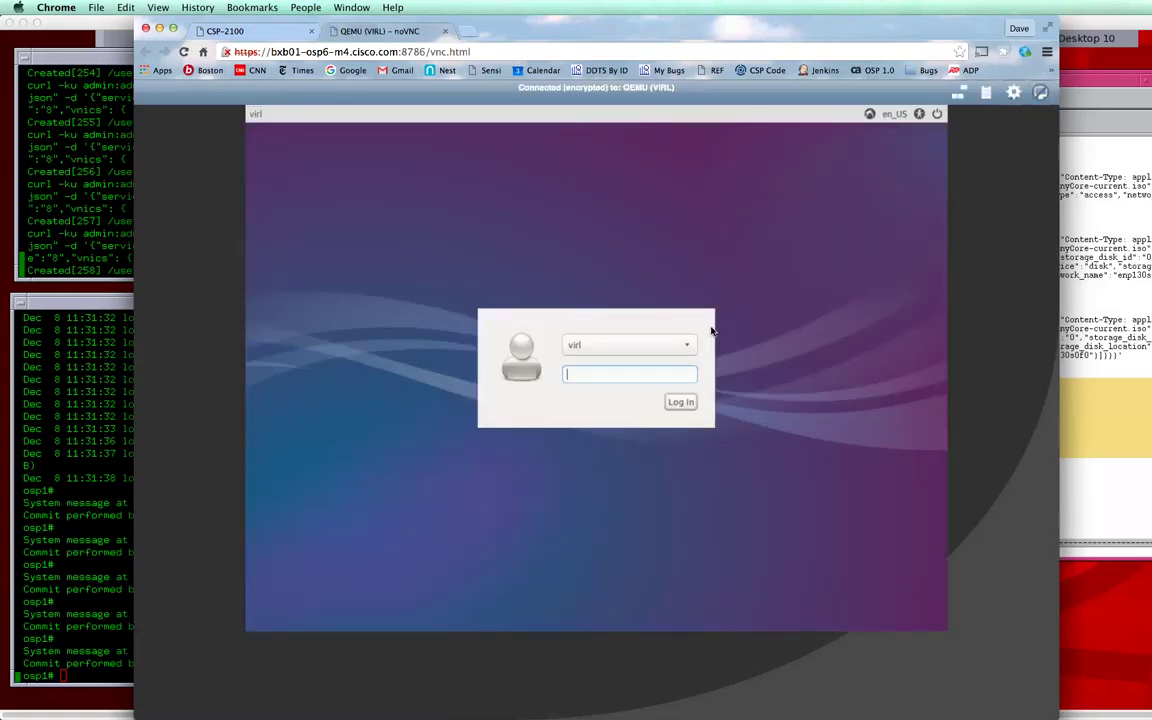
# Step: On the CSP-2100 dashboard, show the Services View as individual service cards
pyautogui.click(279, 36)
pyautogui.click(190, 181)
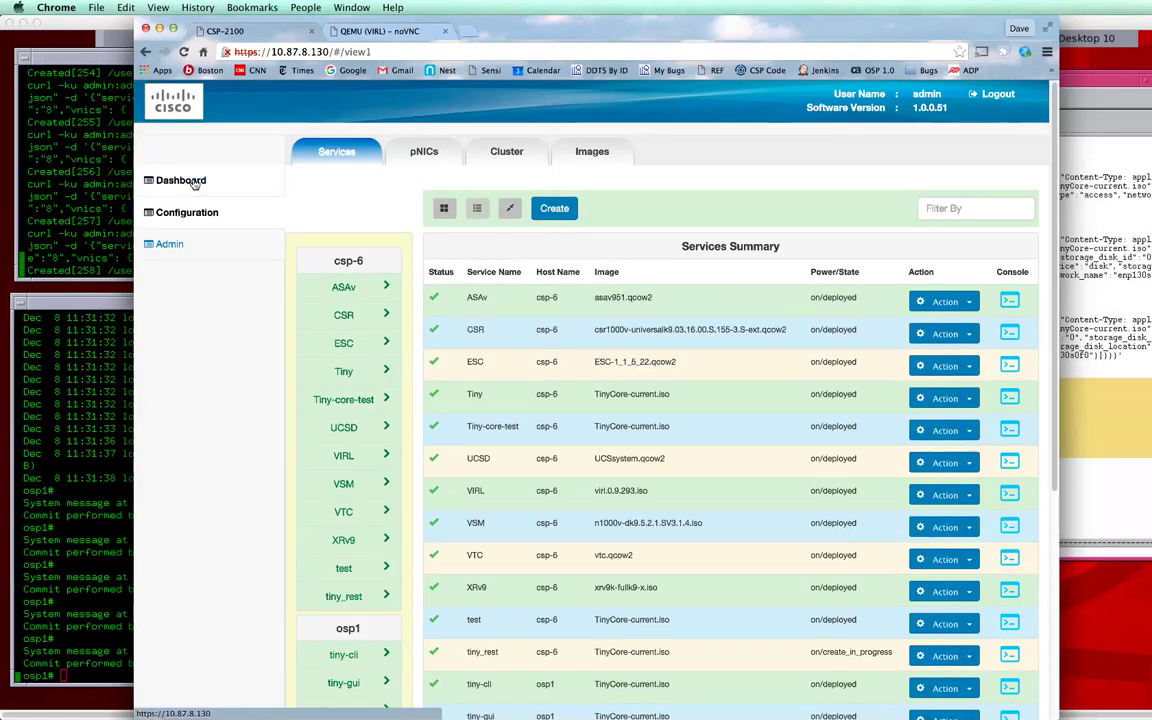
pyautogui.click(447, 152)
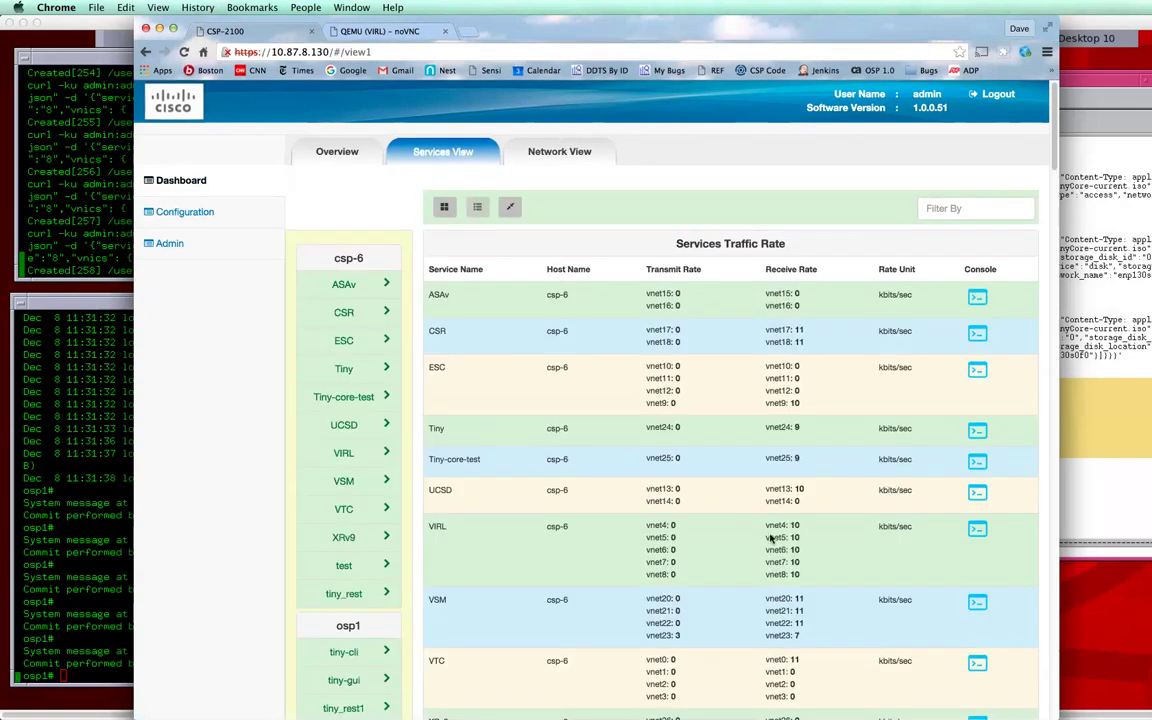
pyautogui.click(445, 207)
# Step: Expand UCSD's Service Resource Usage chart showing CPU, RAM (about 44%) and disk
pyautogui.scroll(-5, 897, 370)
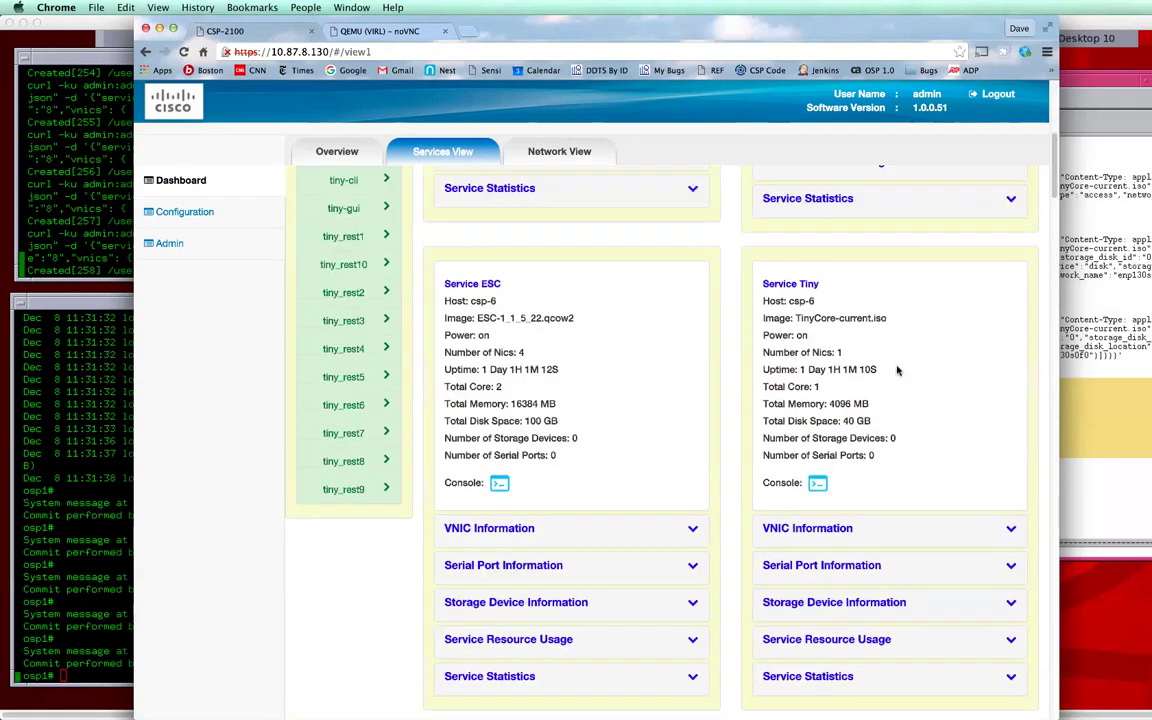
pyautogui.scroll(-1, 897, 370)
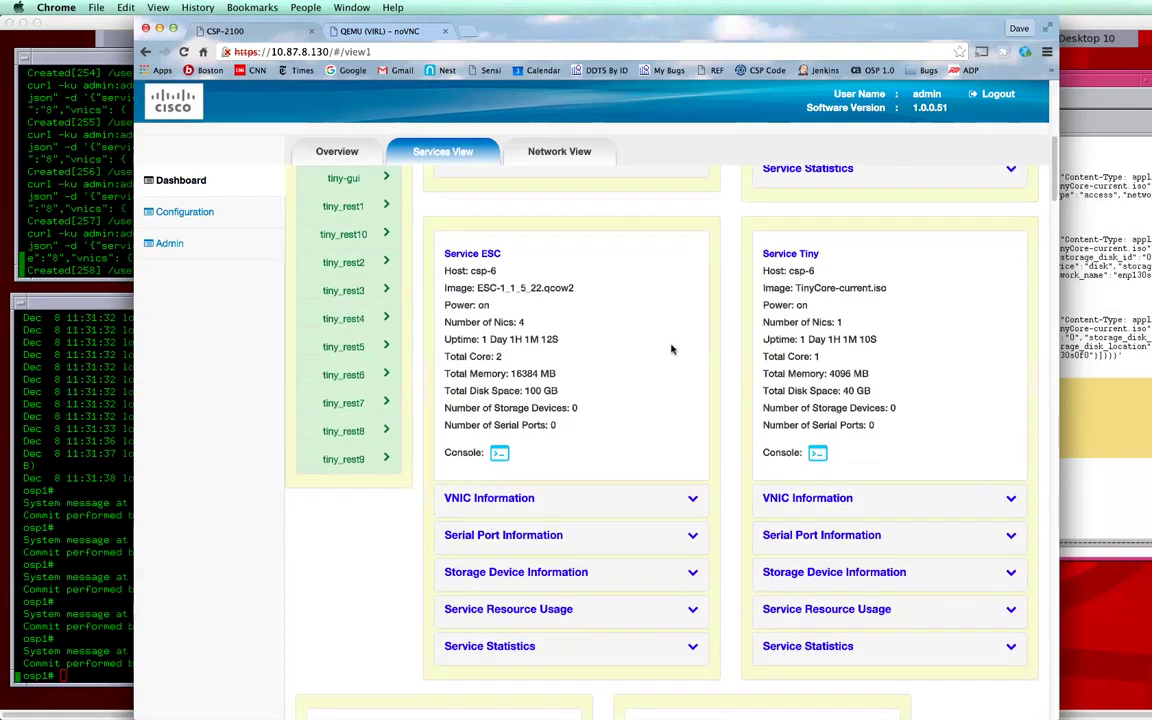
pyautogui.scroll(-10, 678, 352)
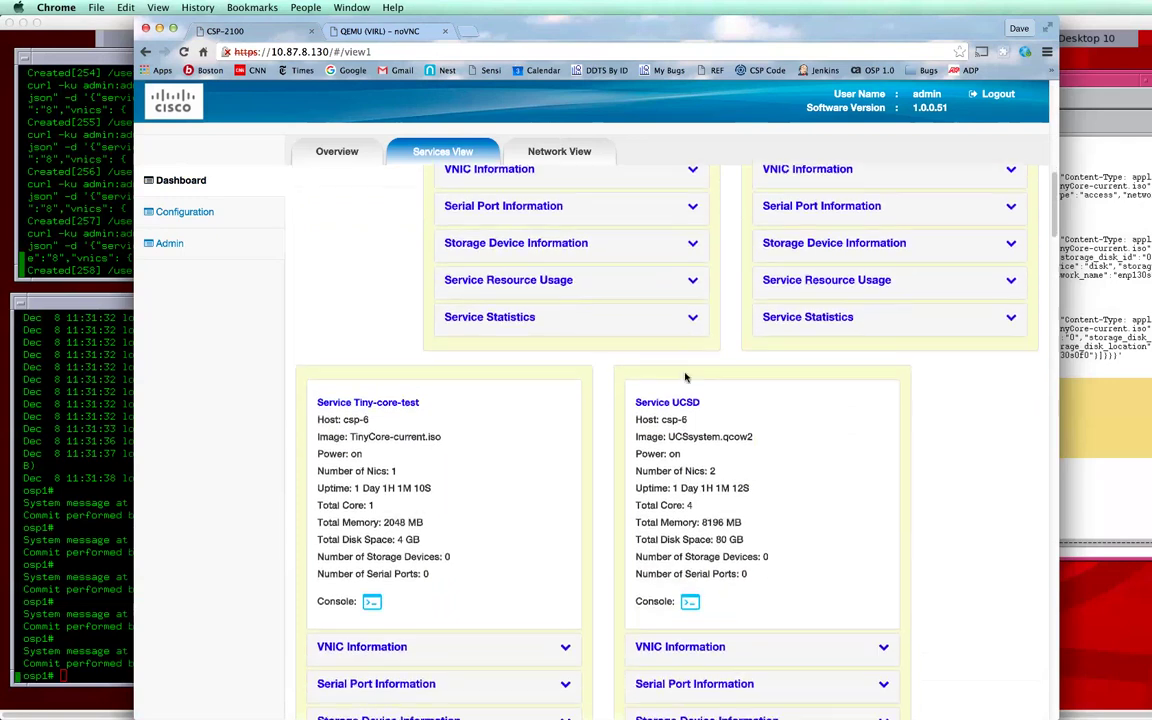
pyautogui.scroll(-1, 686, 548)
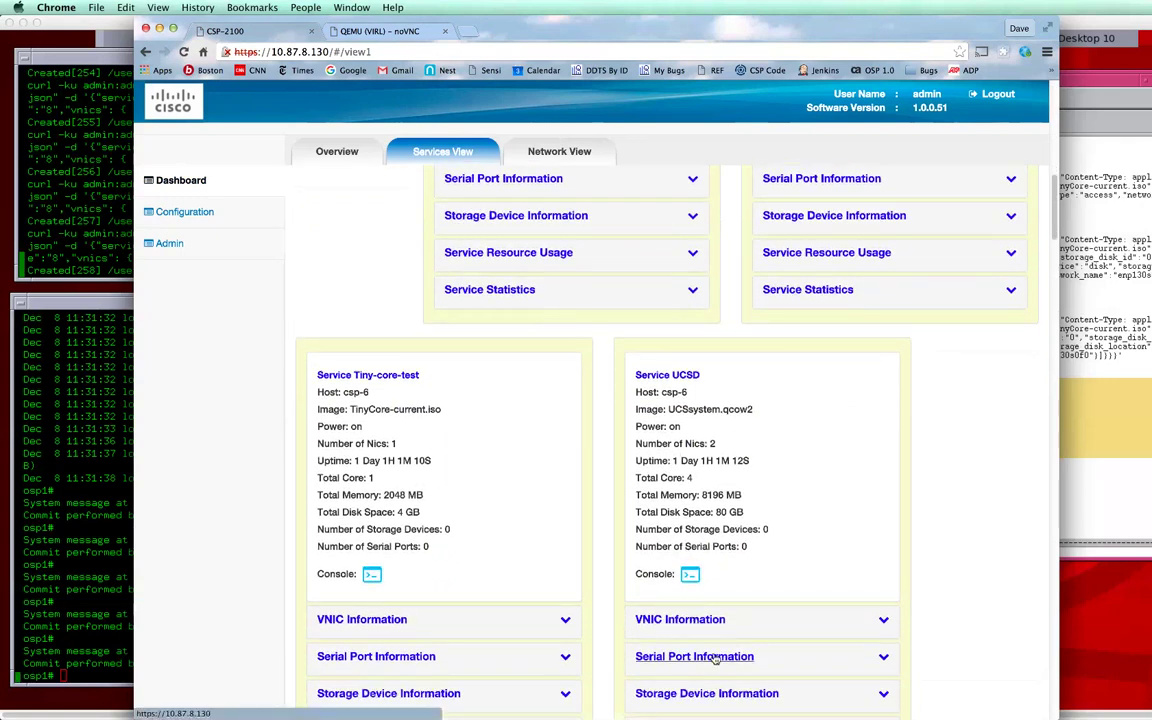
pyautogui.scroll(-3, 715, 660)
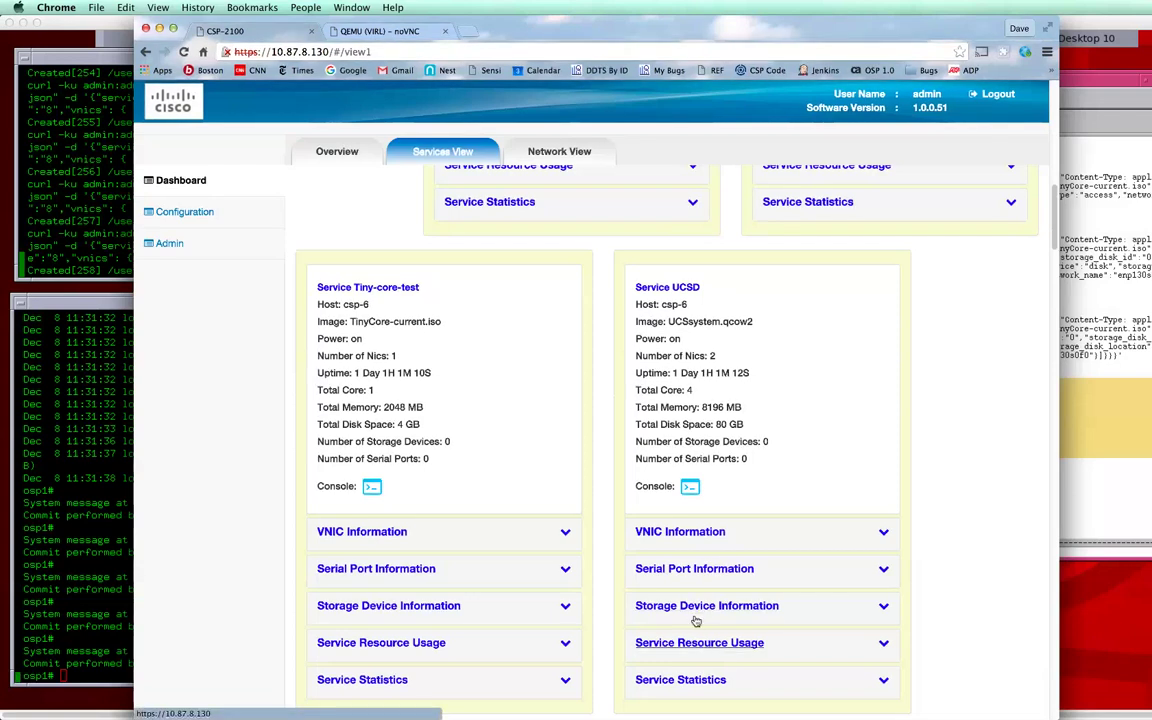
pyautogui.click(698, 640)
pyautogui.scroll(-5, 700, 570)
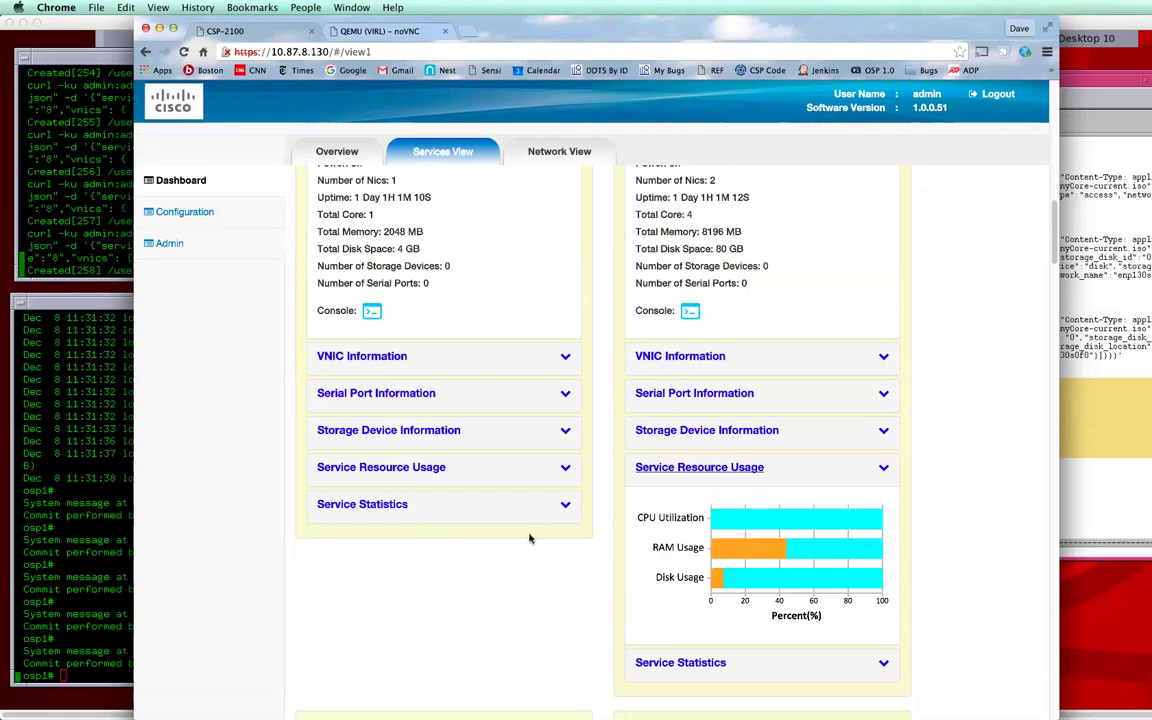
# Step: View the dashboard Overview with demo's 2 nodes, 24 services, 44 cores and host availability
pyautogui.click(181, 180)
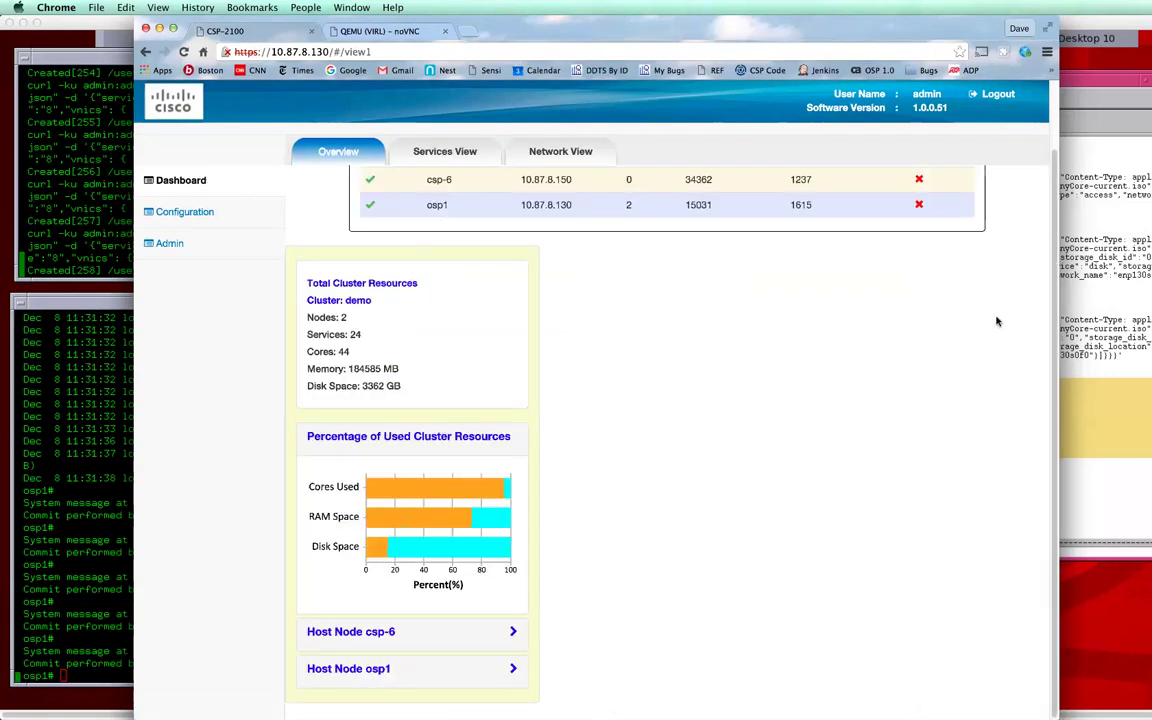
pyautogui.scroll(2, 463, 134)
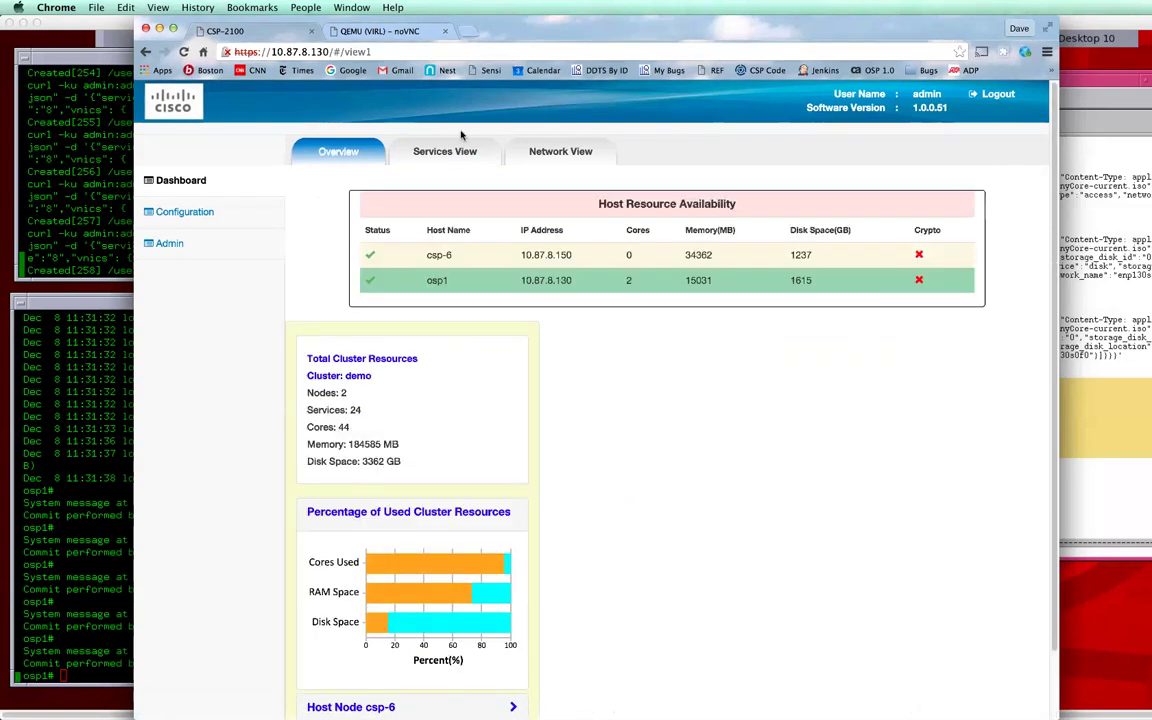